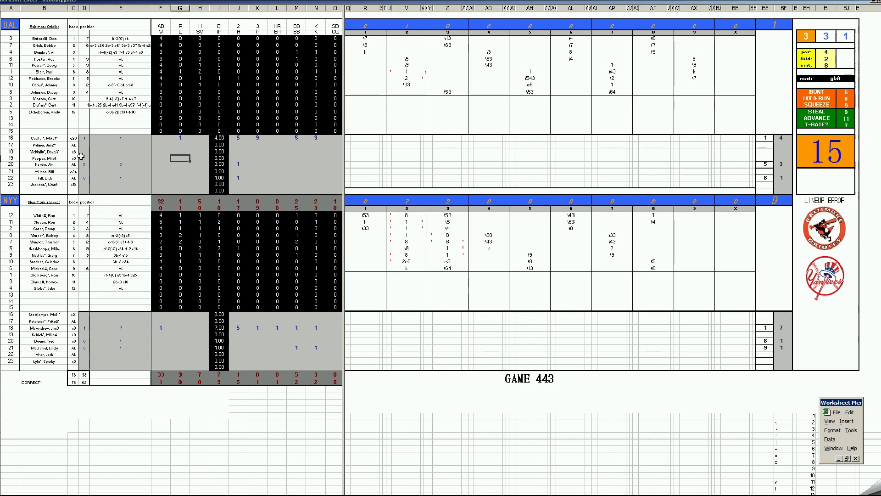
left_click(76, 139)
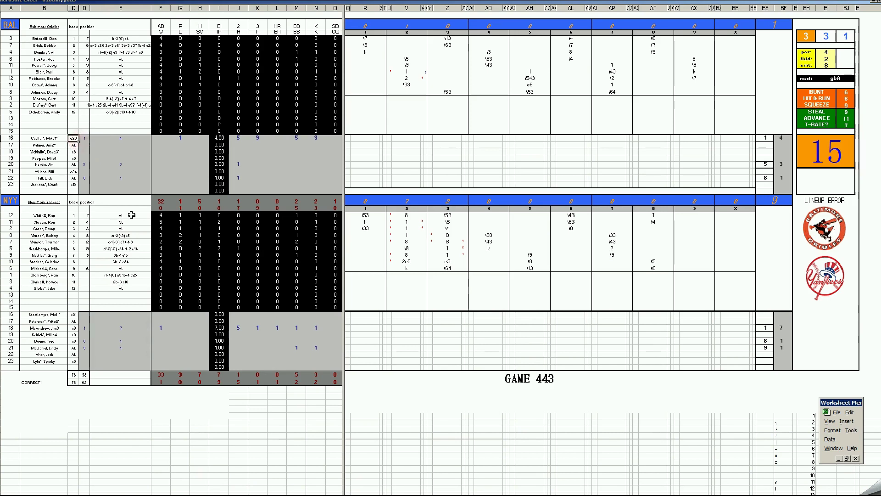
left_click(67, 328)
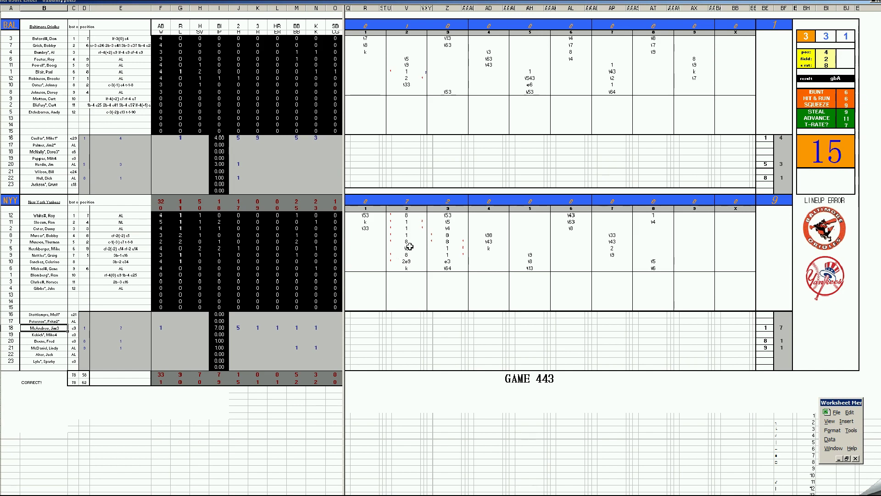
left_click(408, 262)
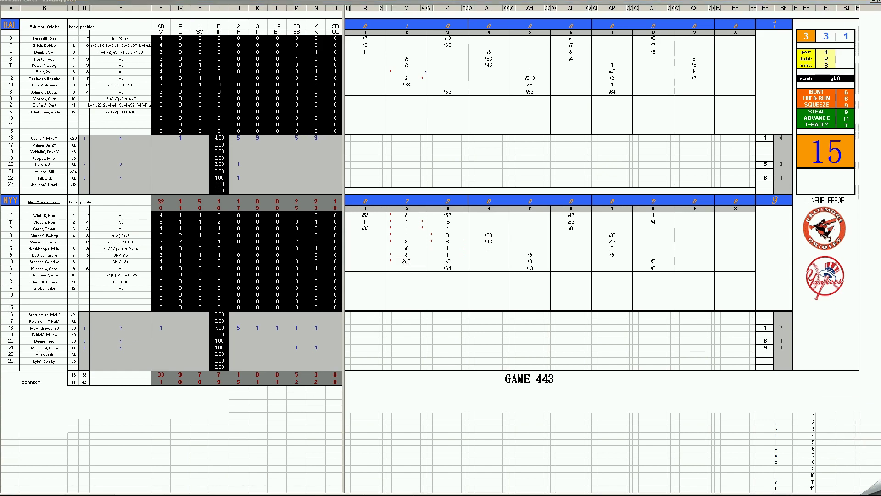
- Close 61balnyy.xls without saving, then select the Orioles' first- and fourth-inning cells on GAME 444
right_click(239, 495)
left_click(214, 488)
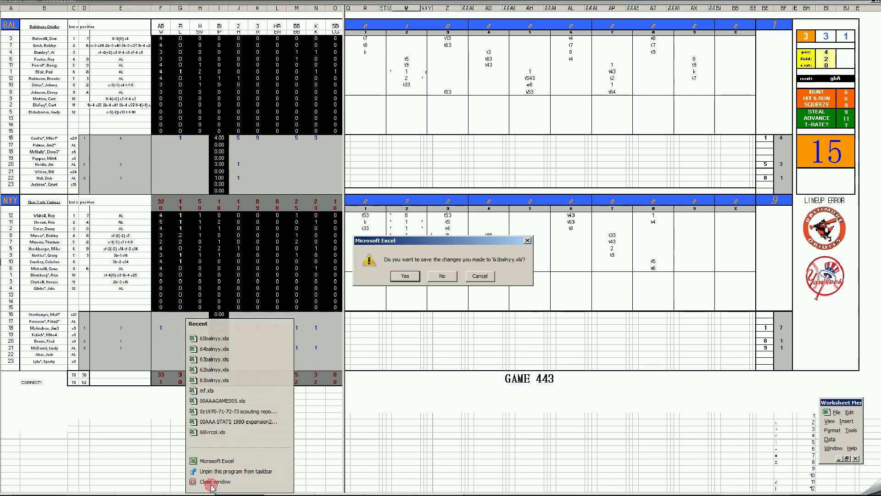
left_click(441, 276)
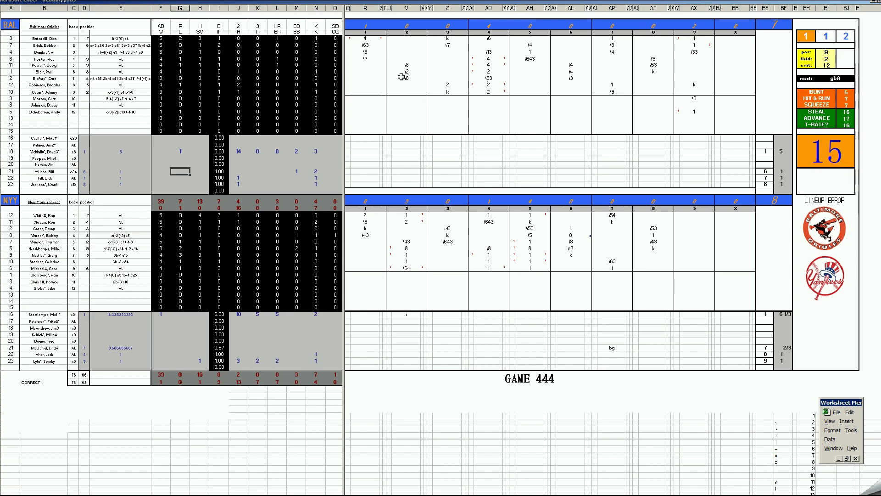
left_click(367, 39)
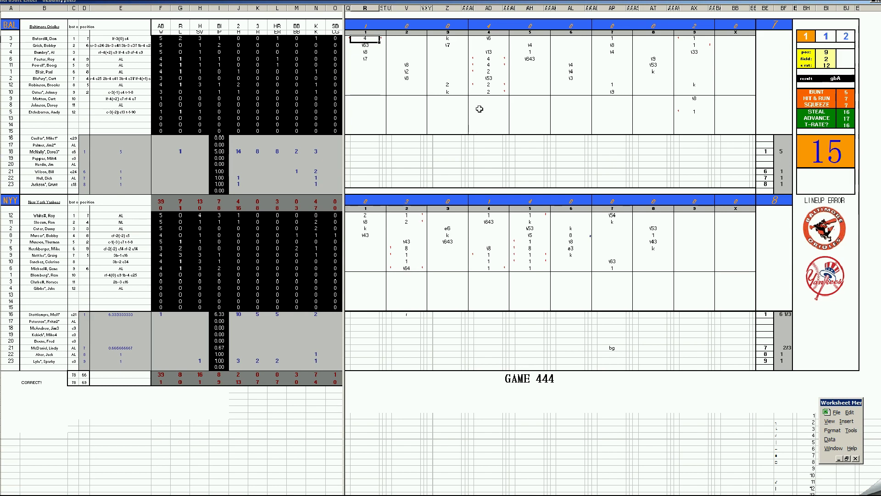
left_click(489, 58)
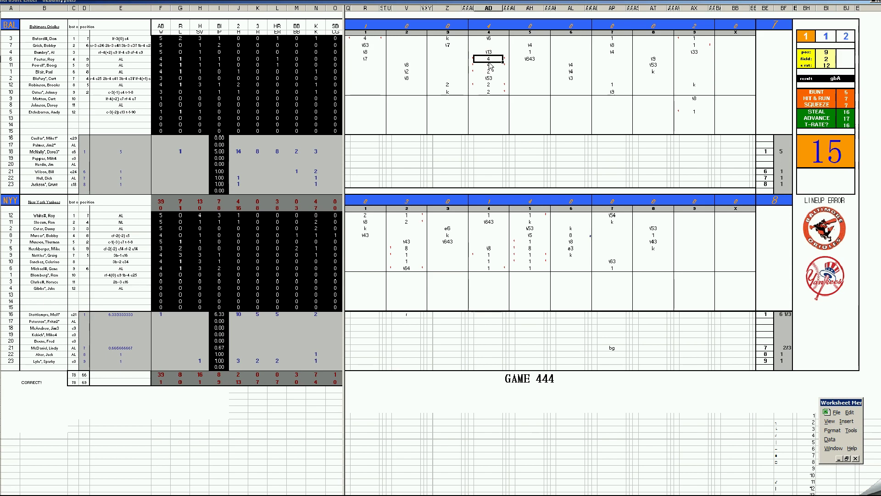
- Enter 4 for the Orioles' fourth inning, then select an Orioles ninth-inning cell
type("4")
key("Return")
left_click(694, 53)
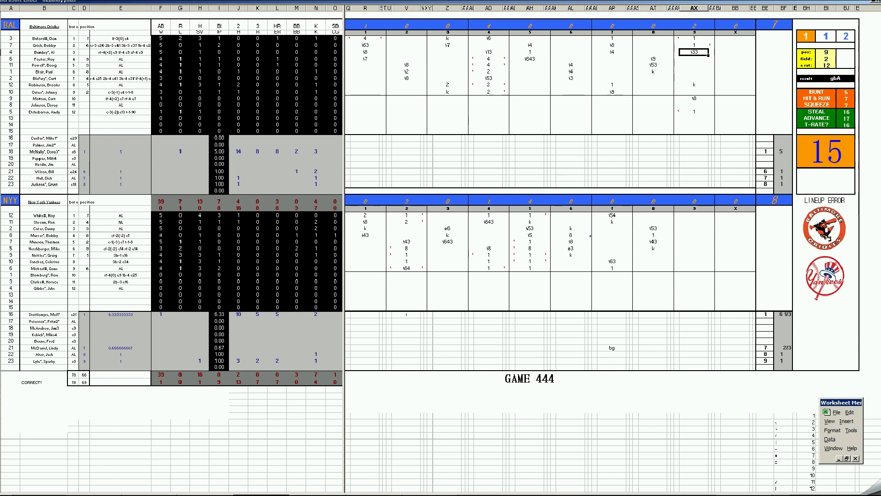
- Close the GAME 444 workbook 62balnyy.xls without saving changes
right_click(262, 495)
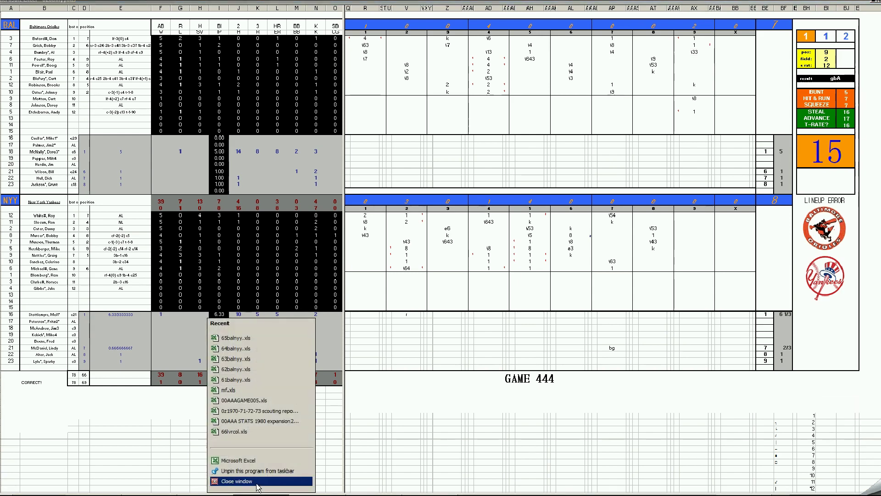
left_click(257, 484)
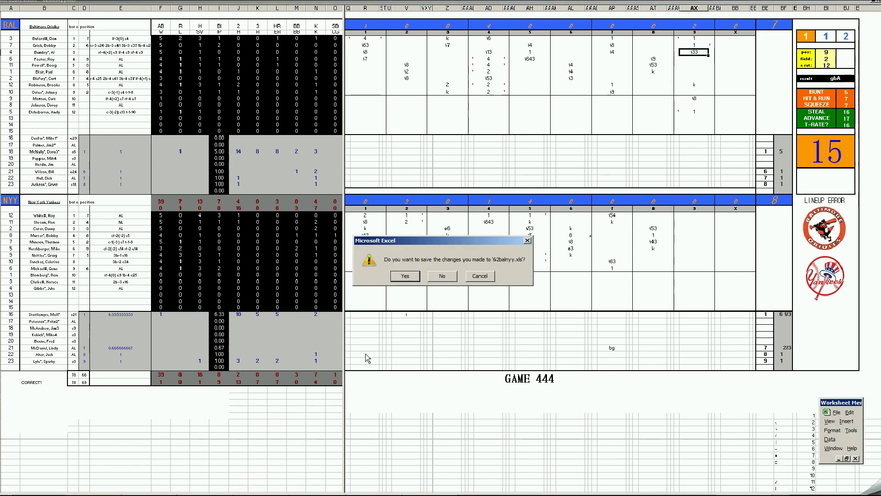
left_click(443, 276)
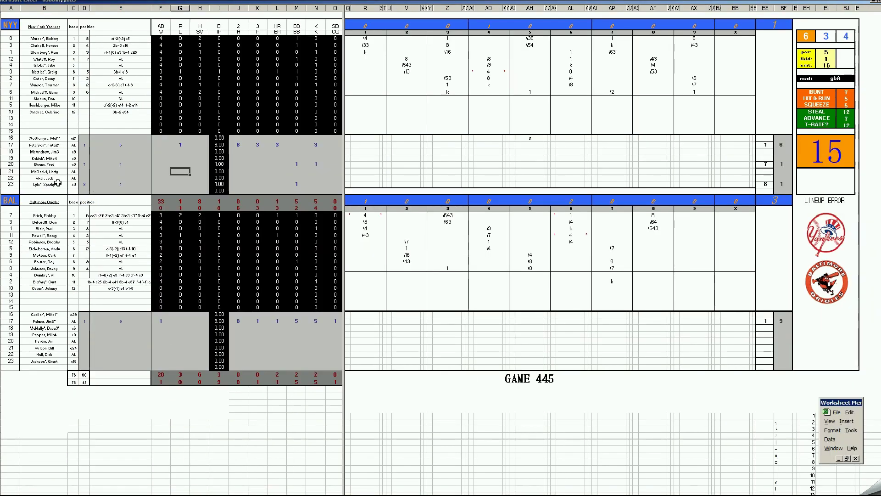
- On GAME 445, check the relievers' rows and enter 4 for Orioles batters in innings 1 and 6
left_click(58, 145)
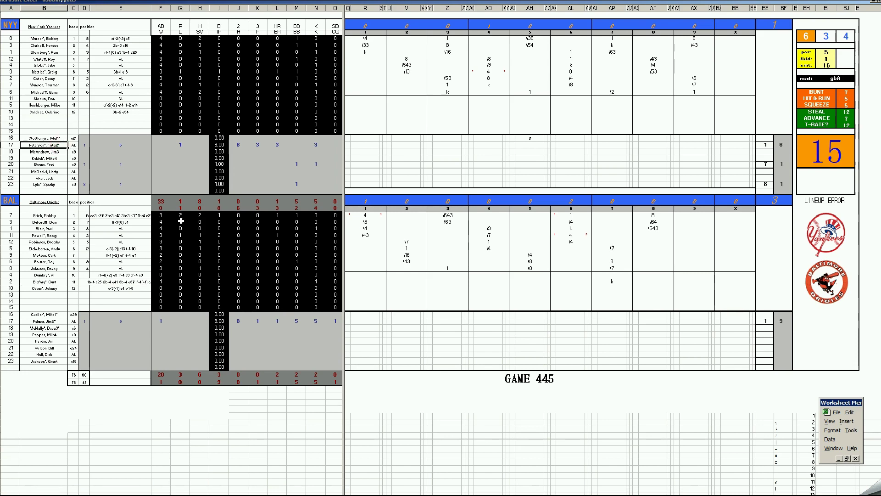
left_click(127, 320)
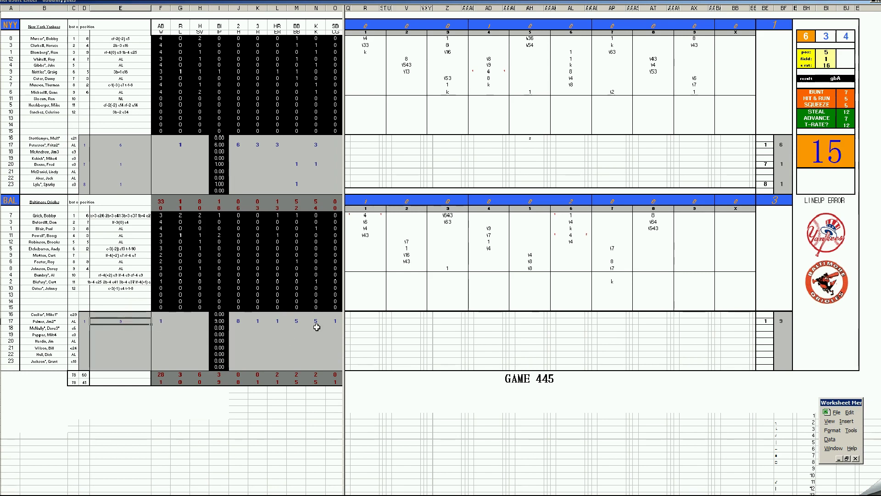
left_click(366, 215)
type("4")
key("Return")
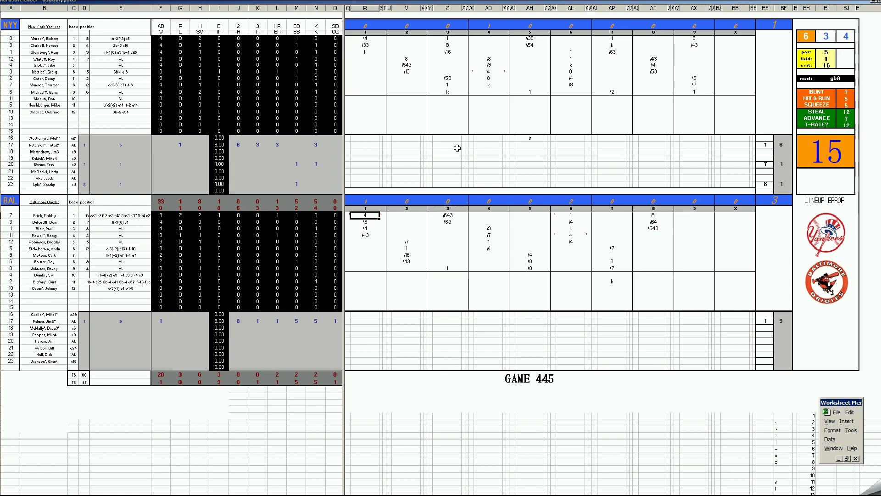
left_click(486, 73)
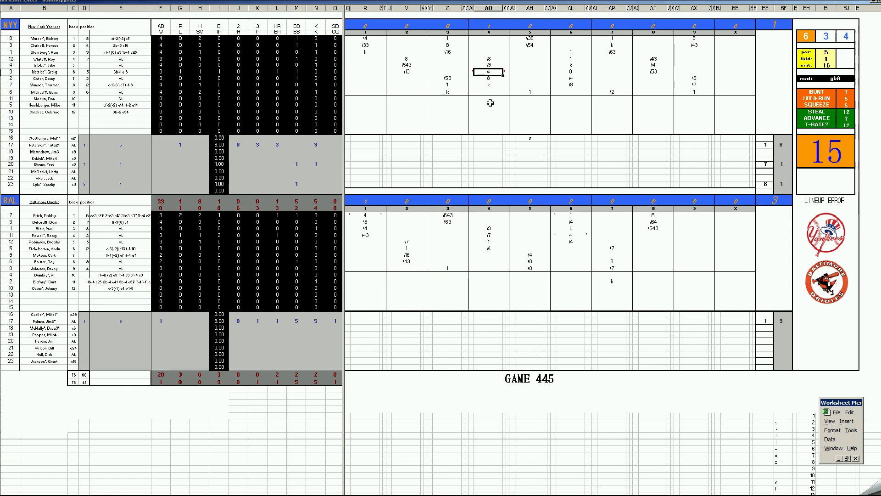
left_click(571, 233)
type("4")
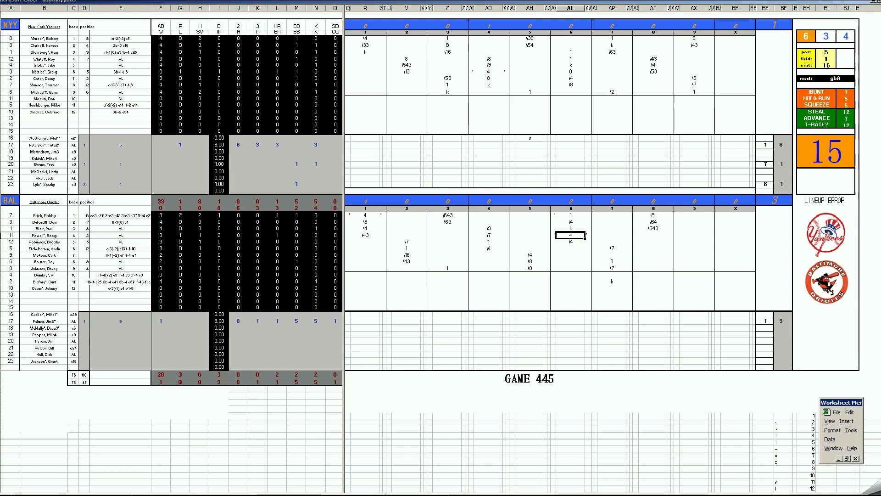
- Close the GAME 445 workbook without saving changes
right_click(284, 494)
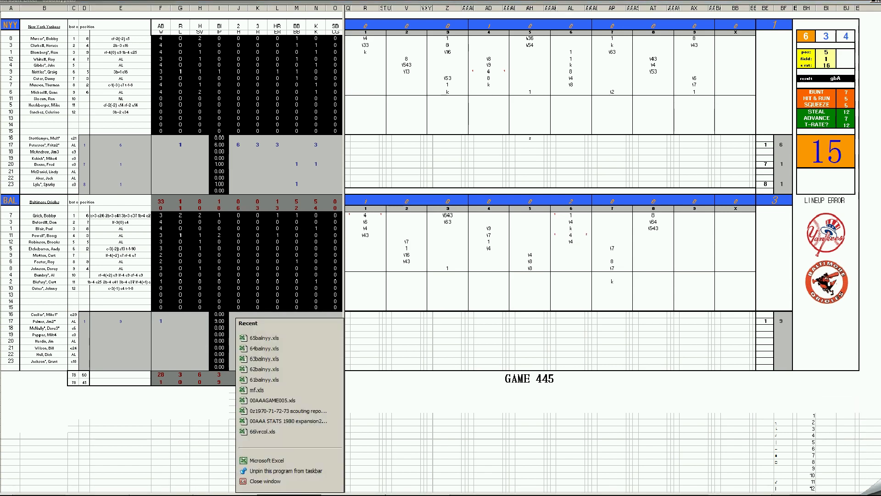
left_click(279, 484)
left_click(442, 276)
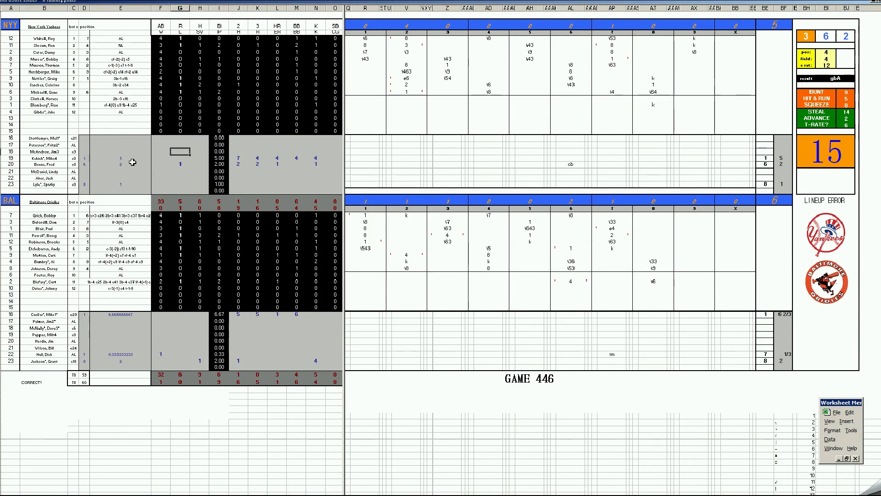
- Check the Orioles starter's innings and step through the Yankees' second-inning results
left_click(136, 313)
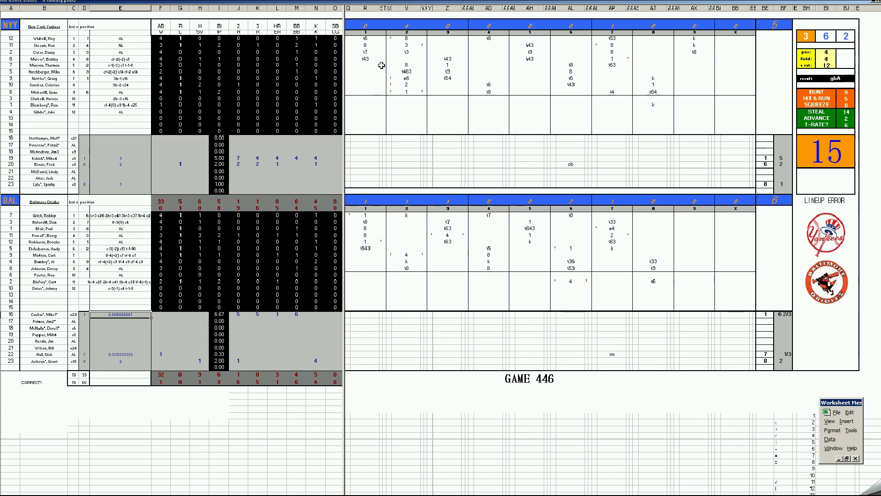
left_click(412, 67)
left_click(413, 71)
left_click(408, 78)
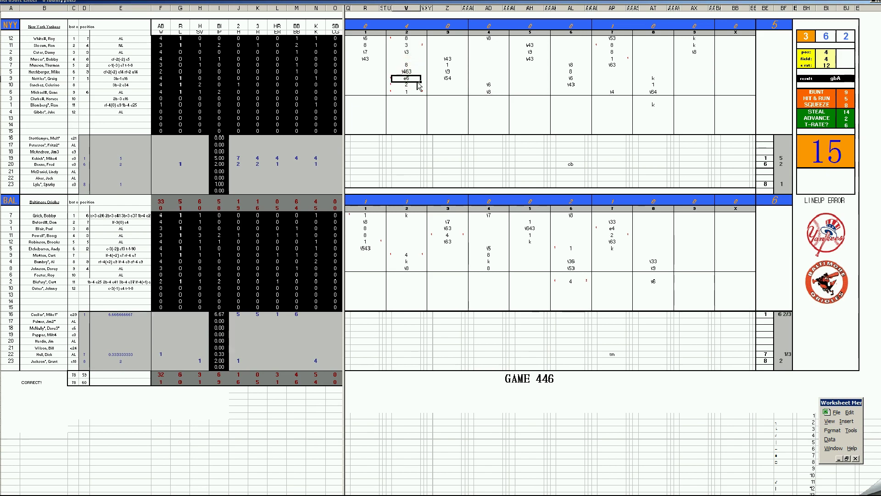
left_click(407, 85)
left_click(407, 92)
left_click(409, 38)
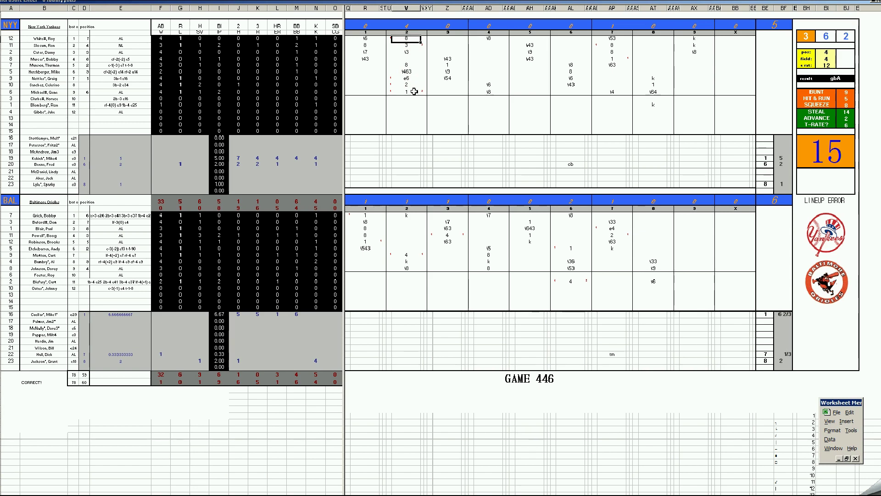
- Select the Orioles' second-, third- and sixth-inning cells in turn
left_click(406, 257)
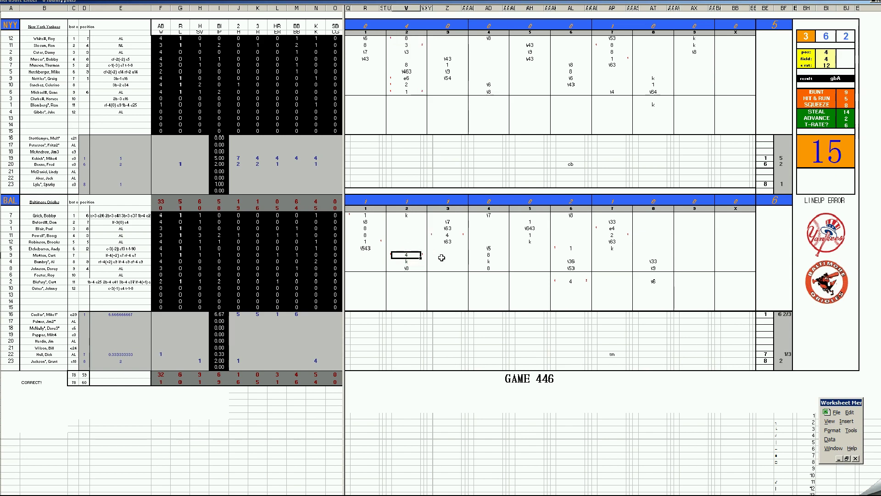
left_click(449, 235)
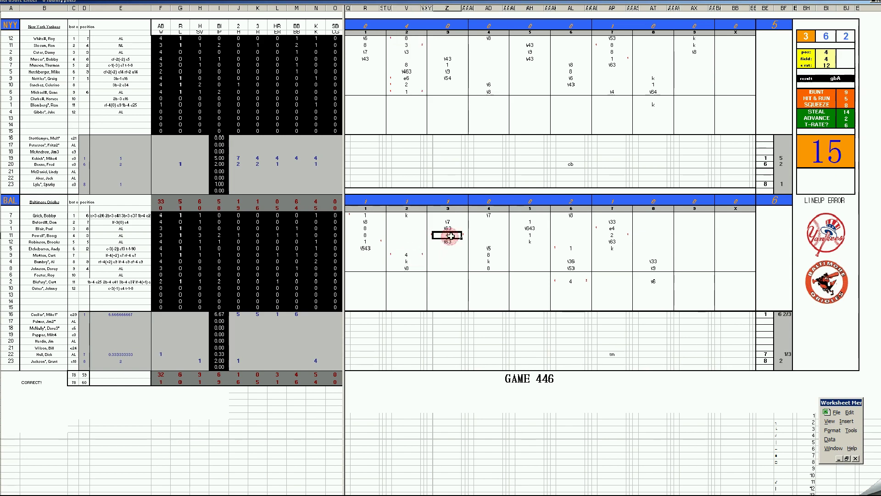
left_click(571, 281)
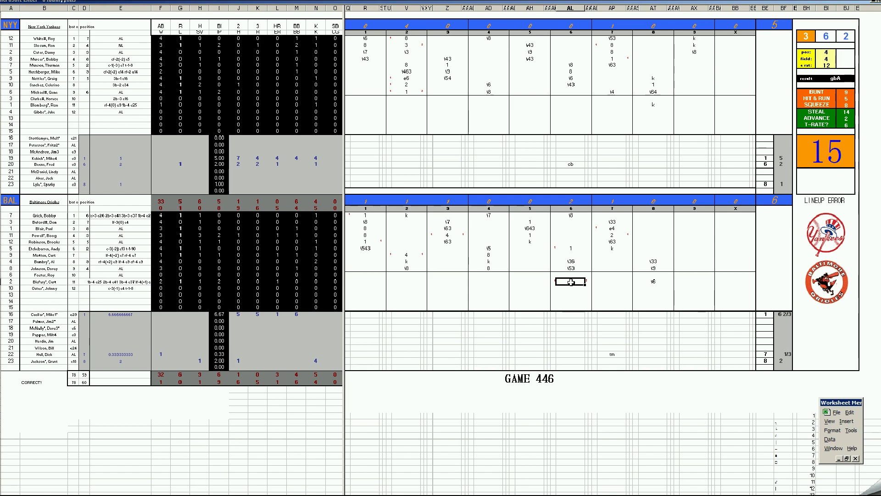
- Enter 4 in the Orioles' sixth inning and 1 in the Yankees' seventh, then check the pitching totals
type("4")
left_click(614, 58)
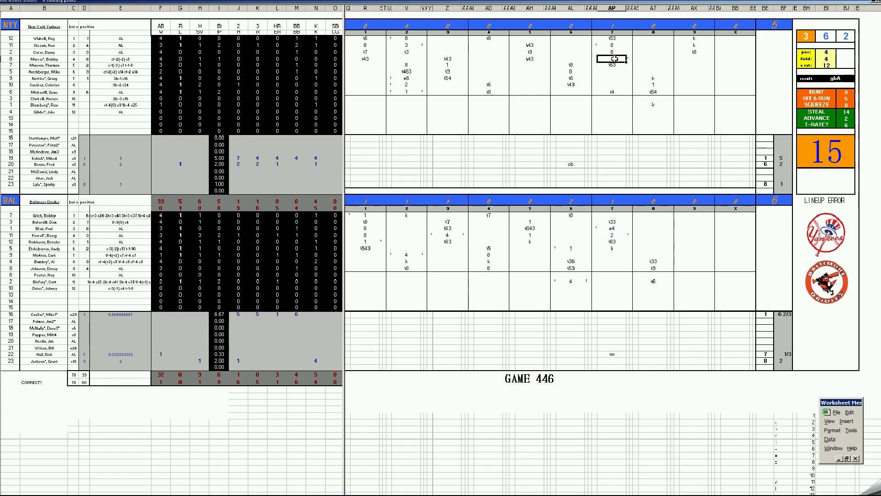
type("1")
left_click(612, 235)
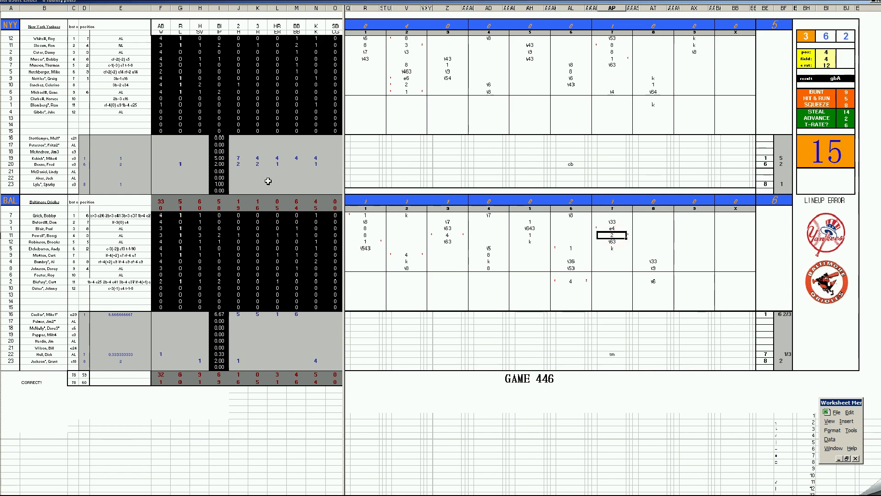
left_click(770, 361)
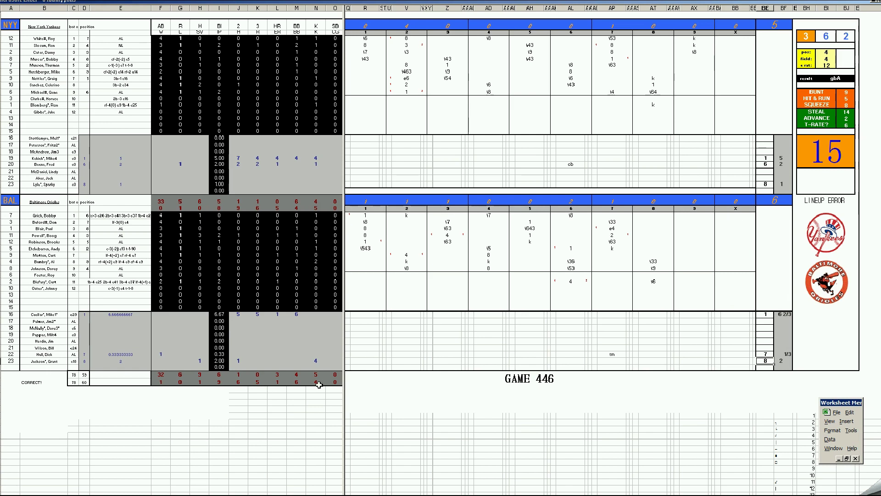
- Close the GAME 446 workbook without saving and switch to GAME 447
right_click(326, 494)
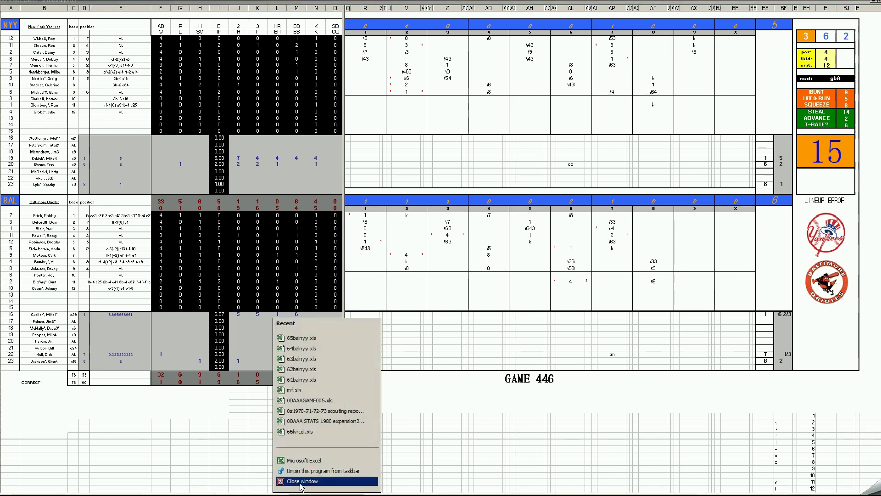
left_click(321, 480)
left_click(432, 279)
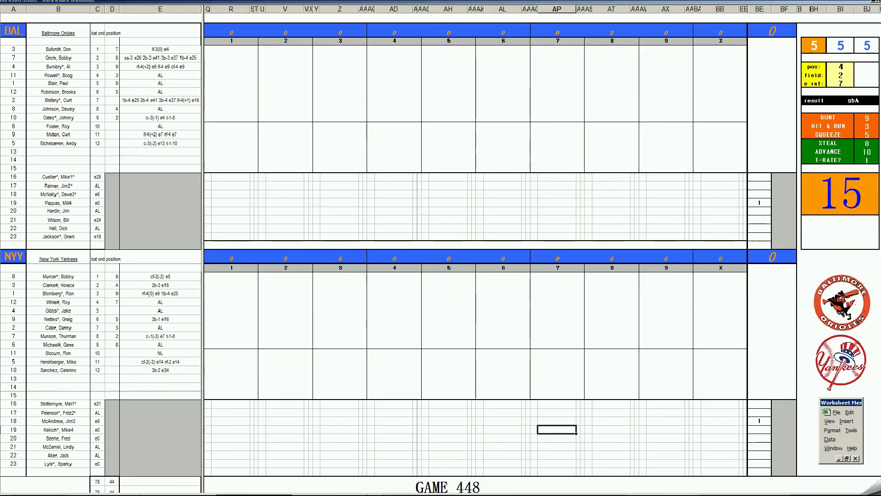
left_click(360, 493)
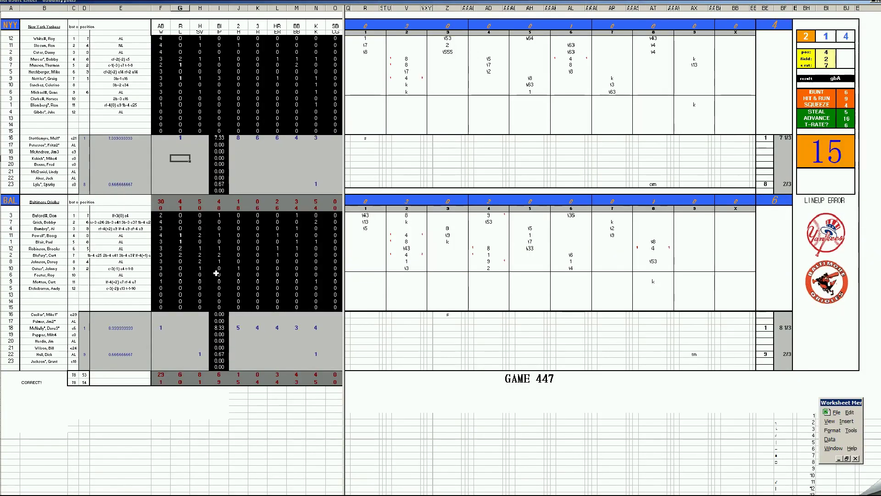
- Check both pitchers' innings and the Yankees' and Orioles' second-inning plays
left_click(119, 140)
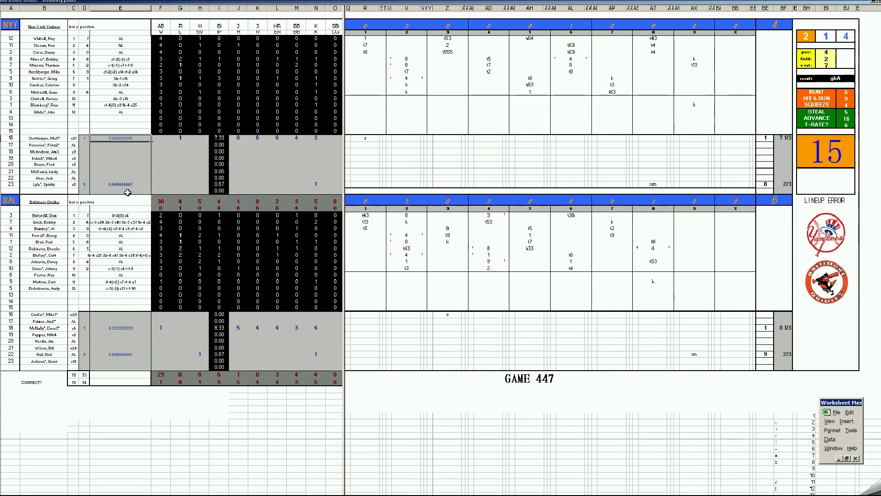
left_click(112, 328)
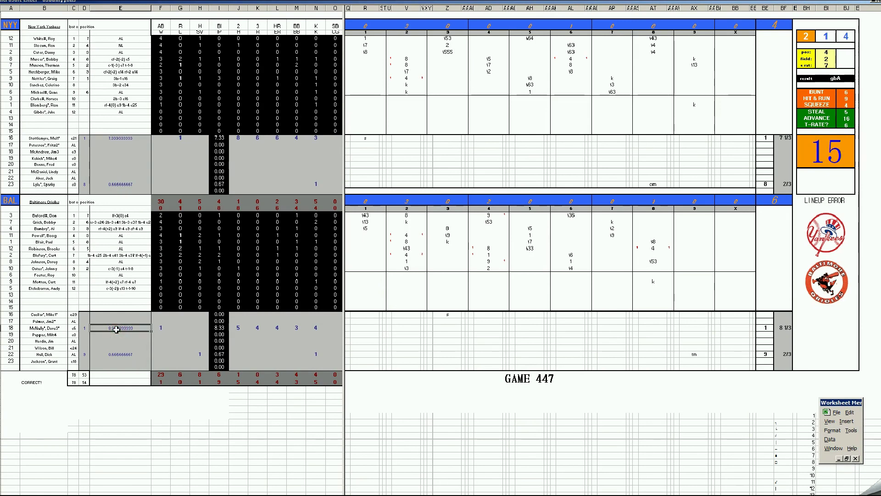
left_click(408, 79)
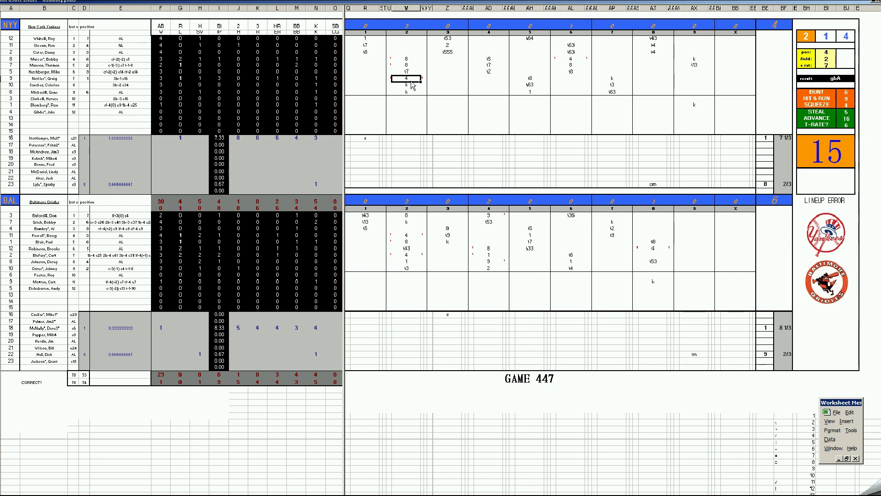
left_click(408, 235)
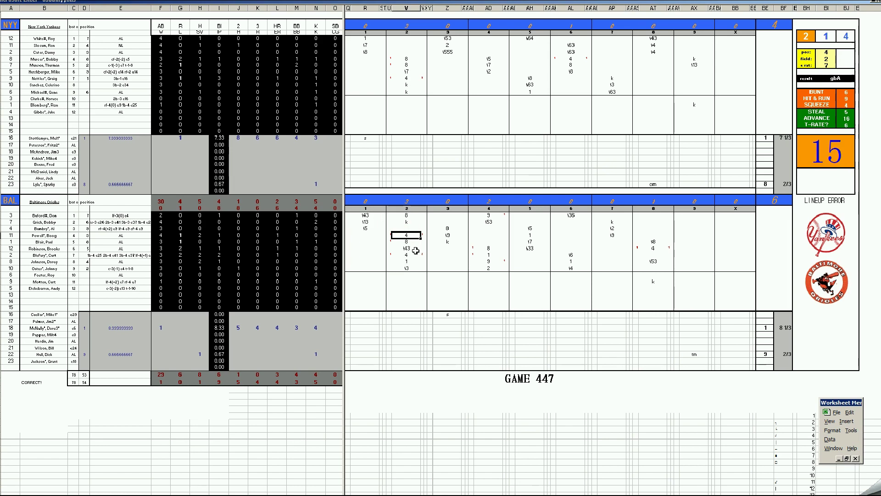
left_click(406, 254)
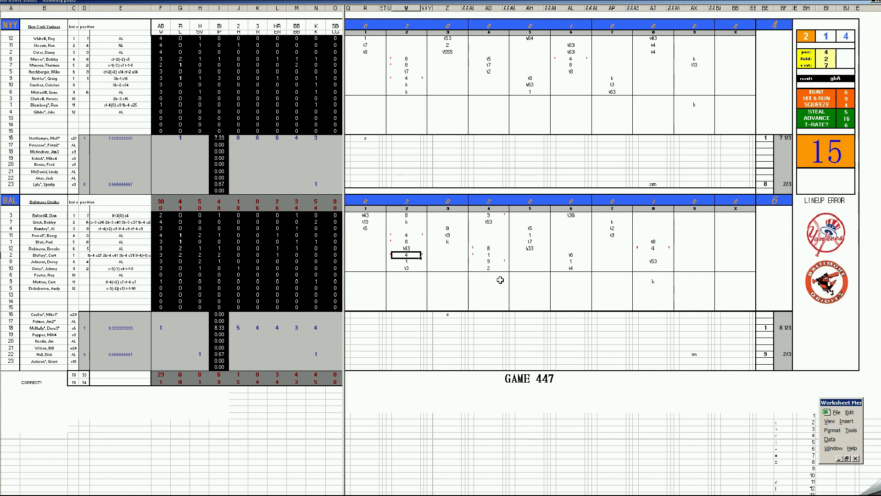
- Paste a 9 into Baltimore's fourth inning, then review the sixth- and eighth-inning plays
left_click(493, 262)
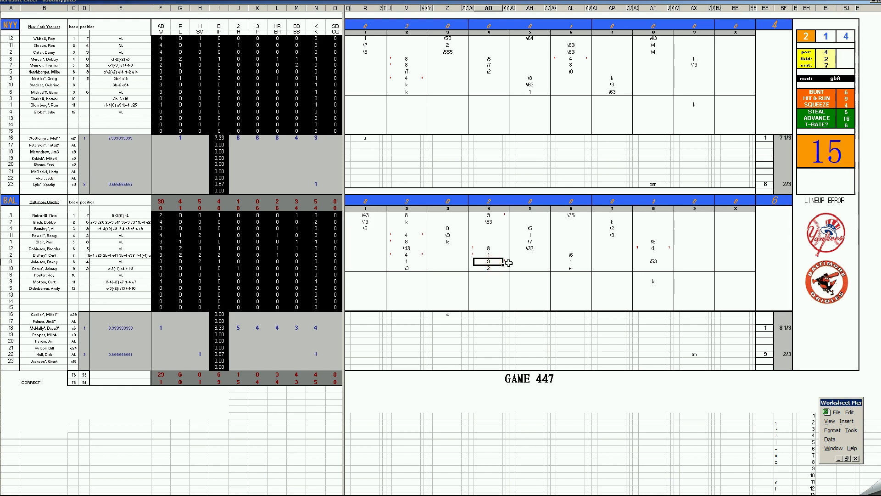
left_click(488, 215)
type("9")
left_click(571, 59)
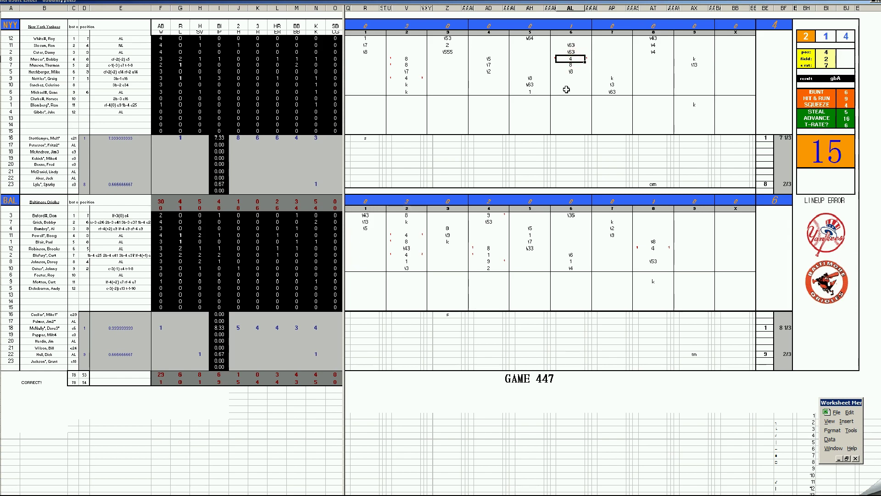
left_click(654, 249)
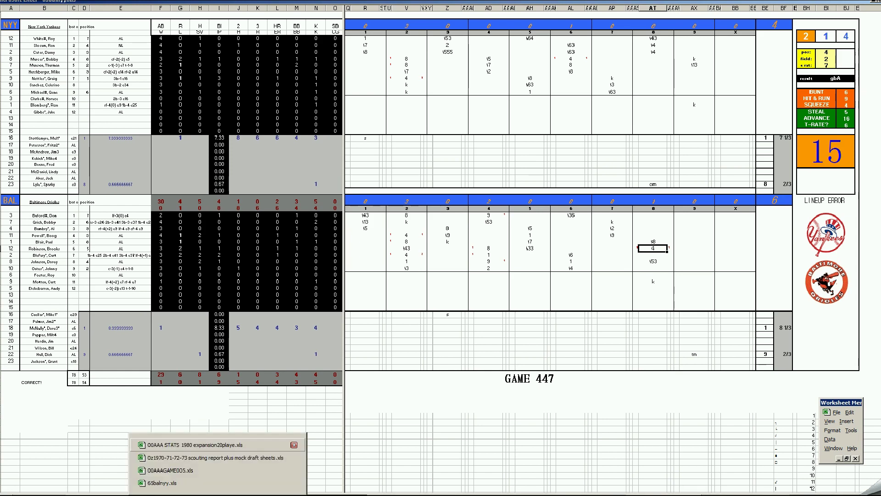
- Switch to the 1980 season stats workbook and bring up the AL EAST standings
left_click(195, 444)
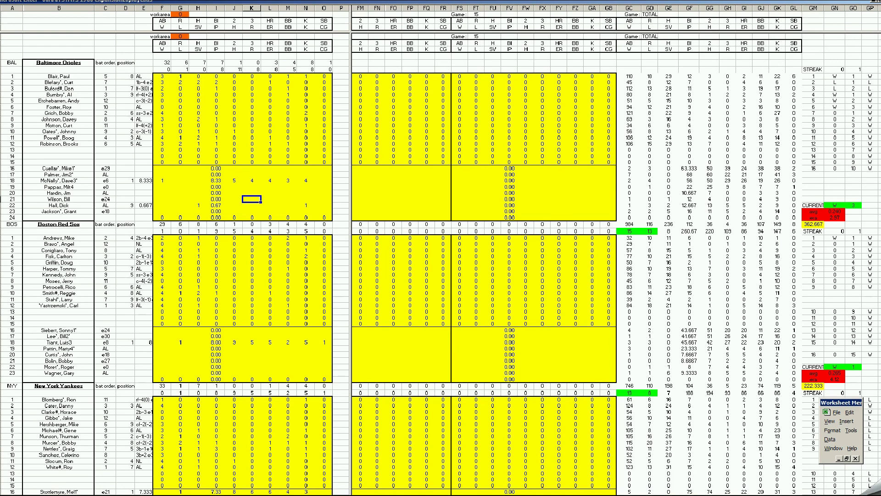
key("ctrl+F6")
left_click(88, 403)
key("ctrl+F6")
key("Up")
key("Up")
key("Up")
key("Up")
key("Up")
key("Up")
key("Up")
key("Up")
key("Up")
key("Up")
key("Up")
key("Up")
key("Up")
key("Up")
key("Up")
key("Up")
key("Up")
key("Up")
key("Up")
key("Up")
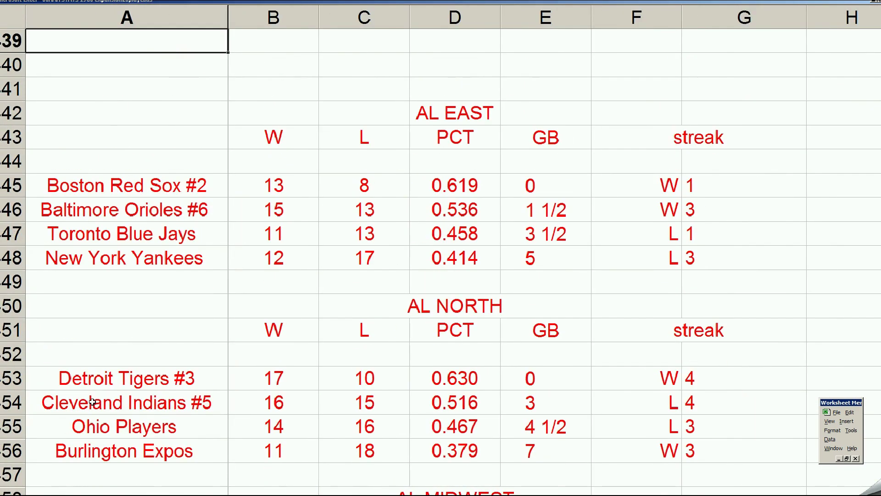
- Select the Red Sox, Blue Jays, Orioles and Yankees rows in the AL EAST standings
left_click(191, 187)
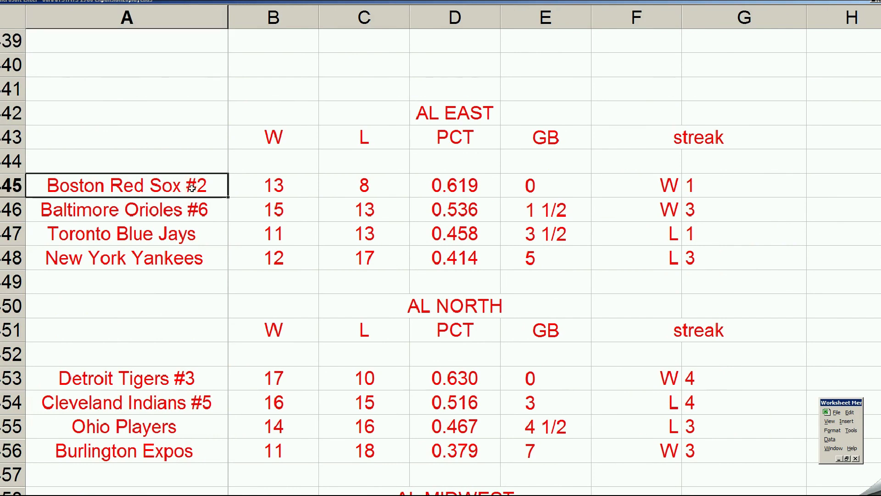
left_click(198, 236)
left_click(203, 214)
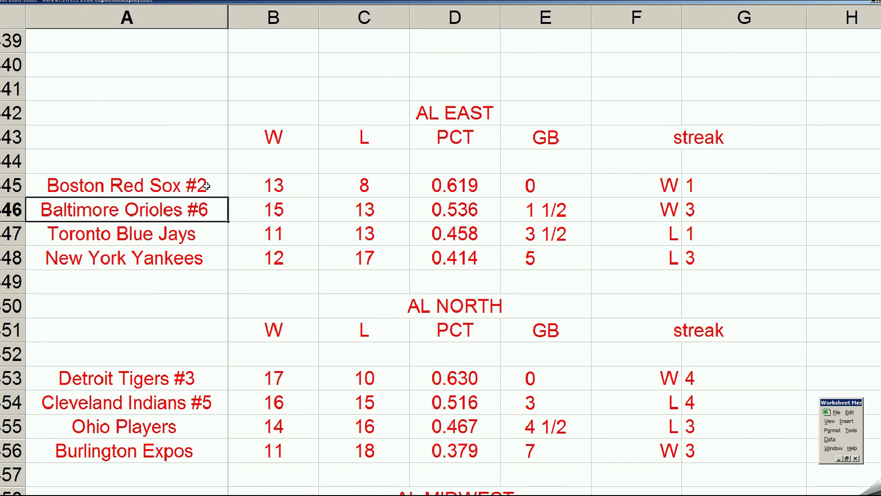
left_click(194, 236)
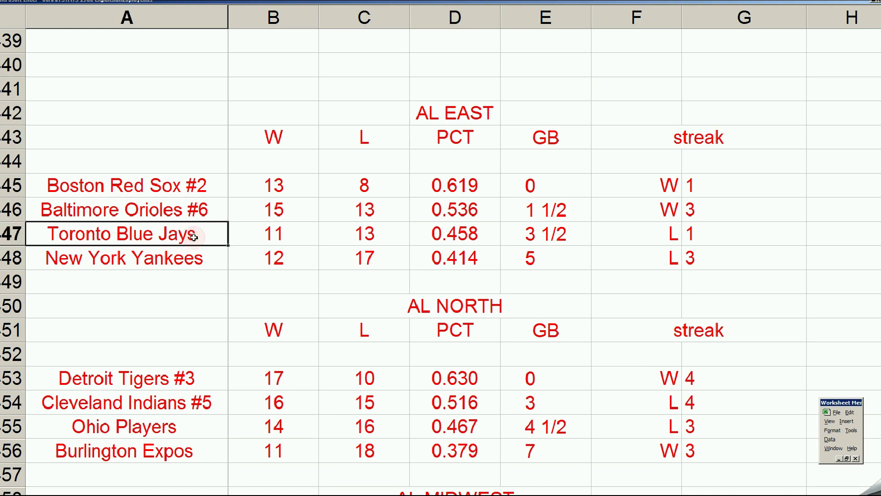
left_click(205, 258)
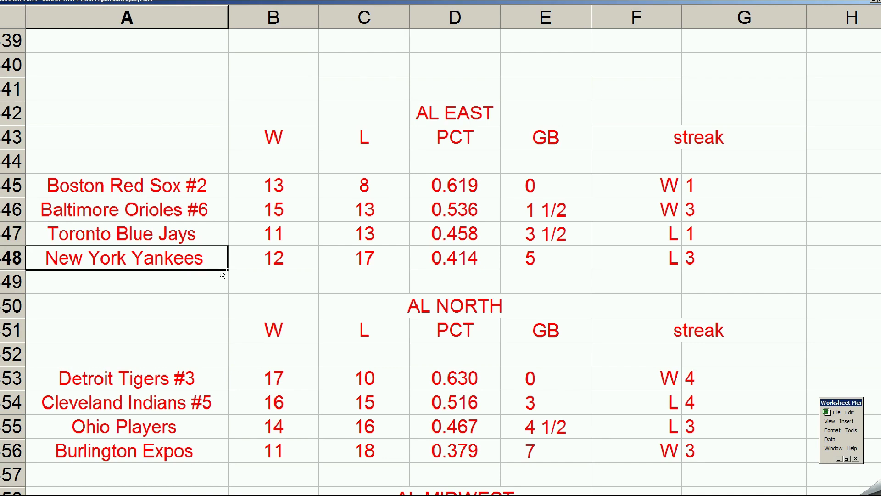
left_click(200, 240)
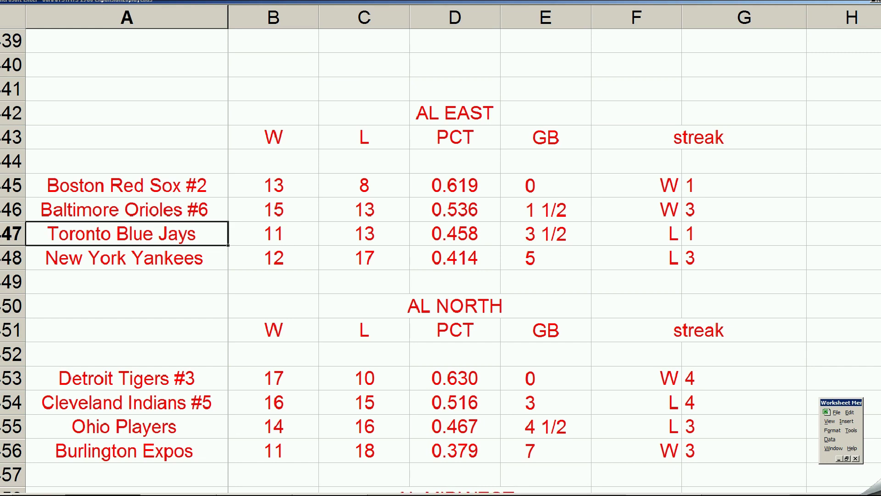
- Switch to 00AAAGAME005.xls to show the GAME 448 scoresheet
left_click(184, 494)
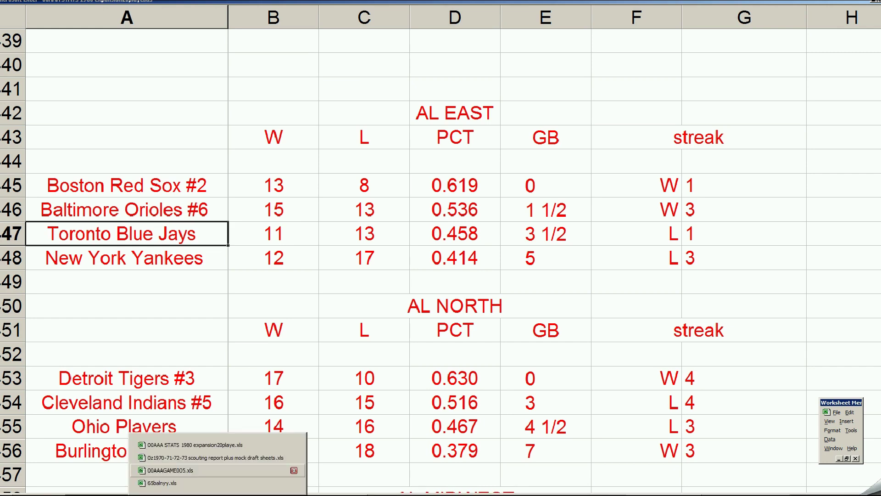
left_click(170, 469)
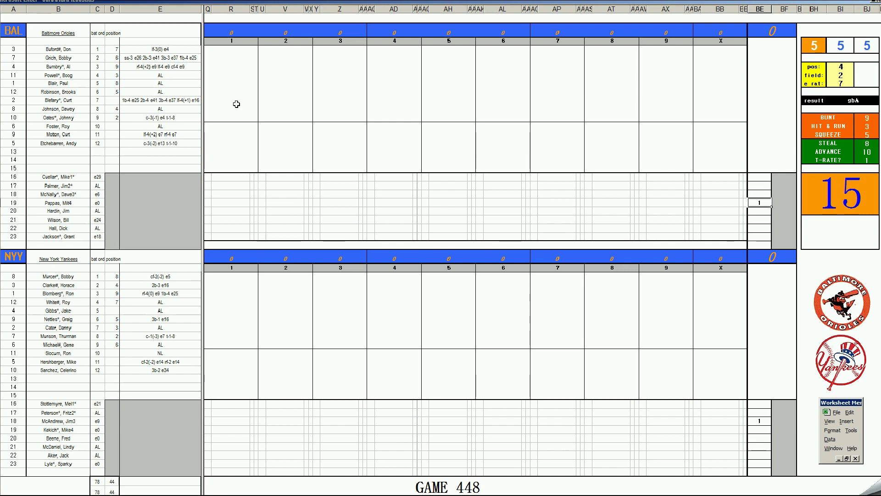
- Enter 8, #9 and 4 for Baltimore's first three inning-1 batters, scoring the first run
left_click(224, 50)
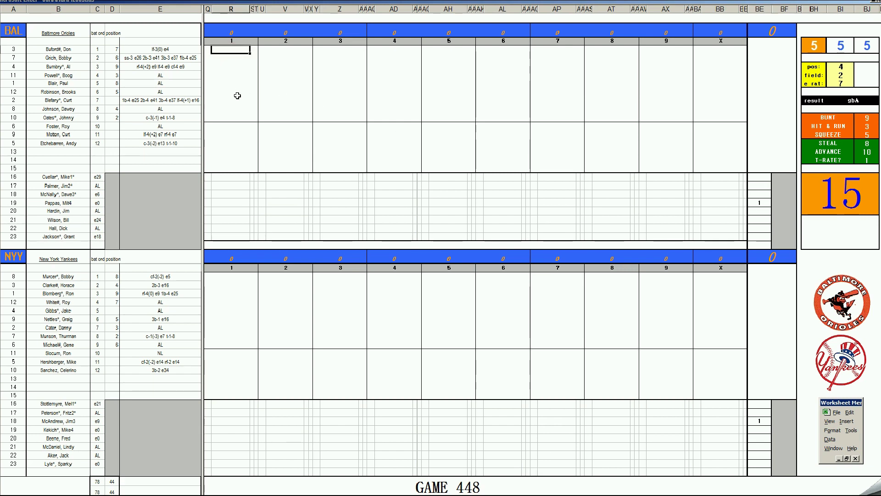
type("8")
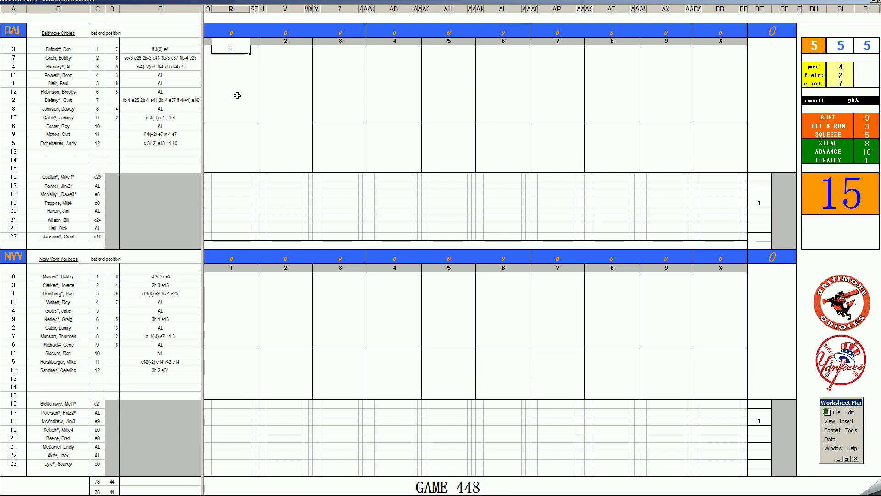
left_click(231, 58)
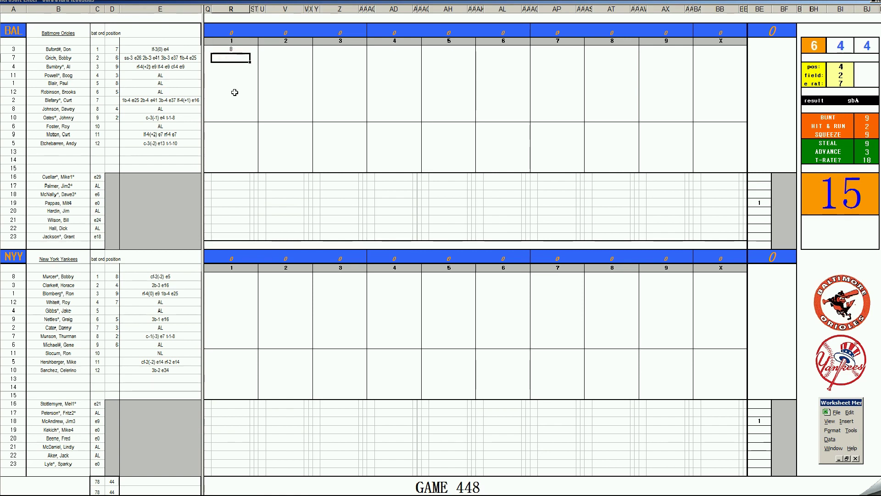
type("#9")
key("Return")
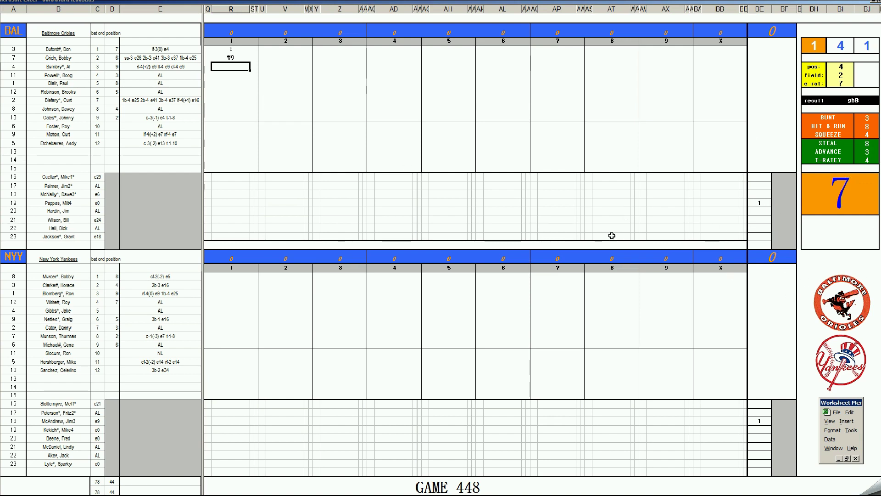
type("4")
key("Return")
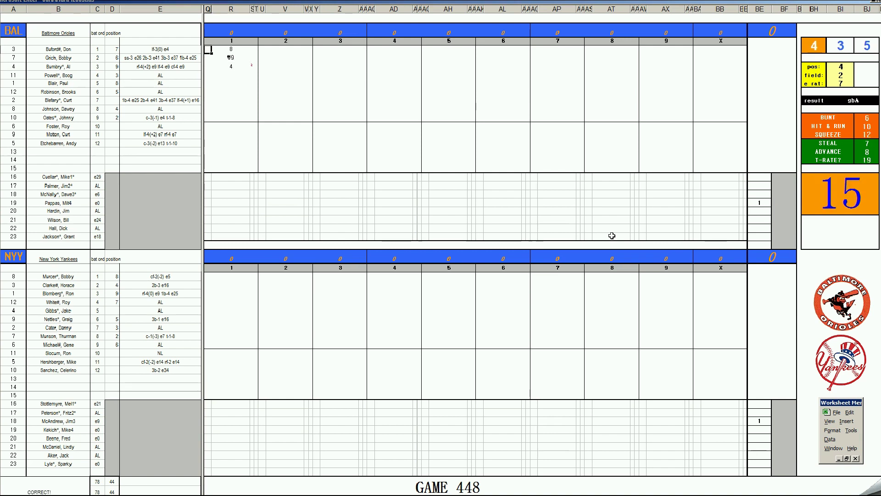
key("Return")
key("Return")
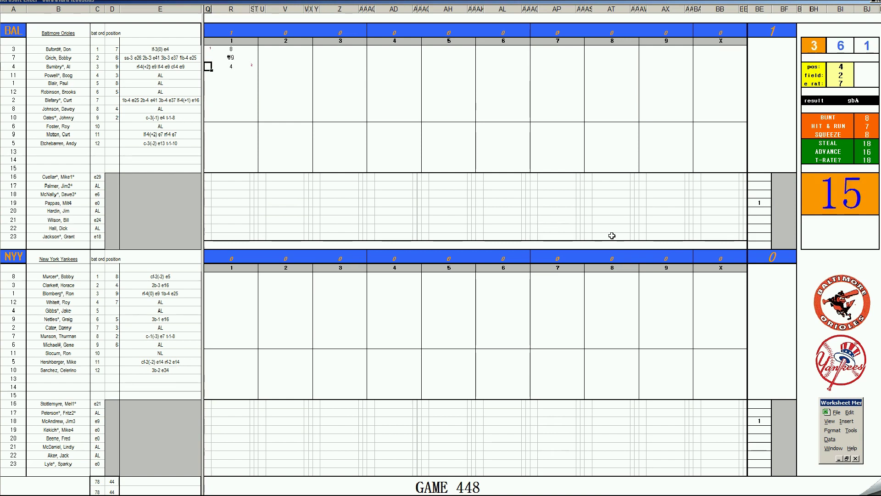
- Set the fielder position to 7, then enter #7 and #8 for the next batters
left_click(230, 76)
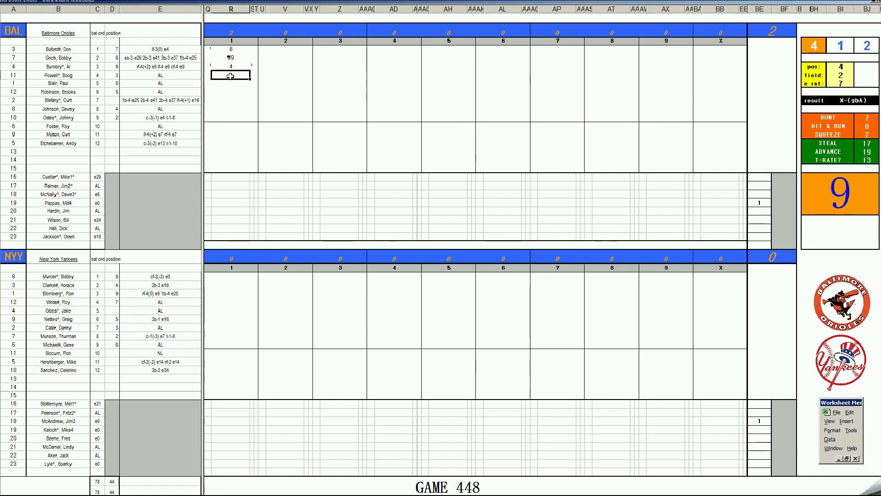
key("Tab")
type("7")
key("Return")
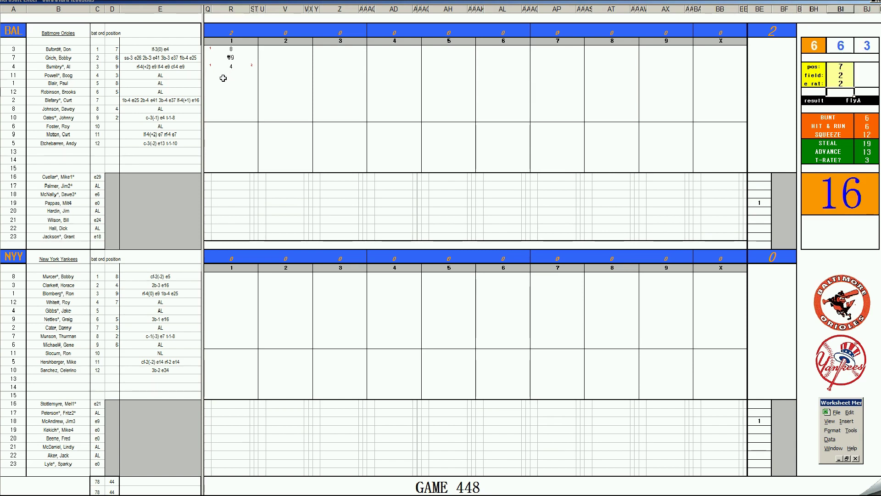
left_click(231, 75)
type("#7")
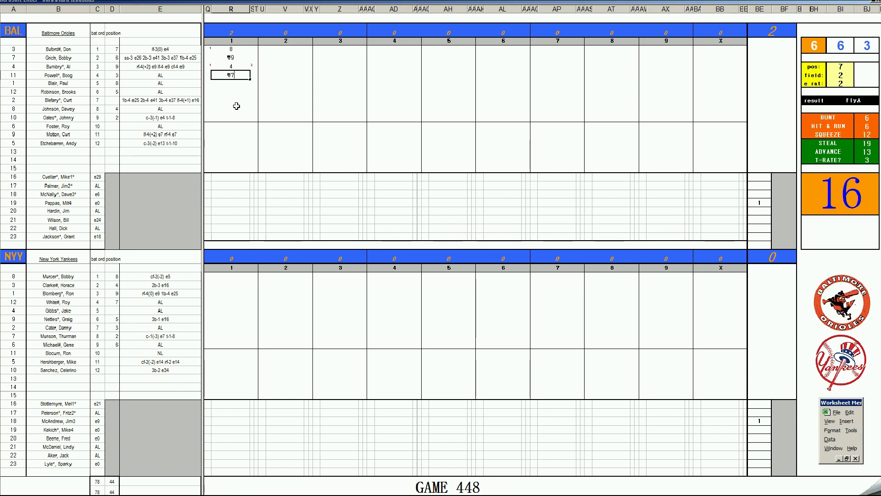
key("Return")
type("#8")
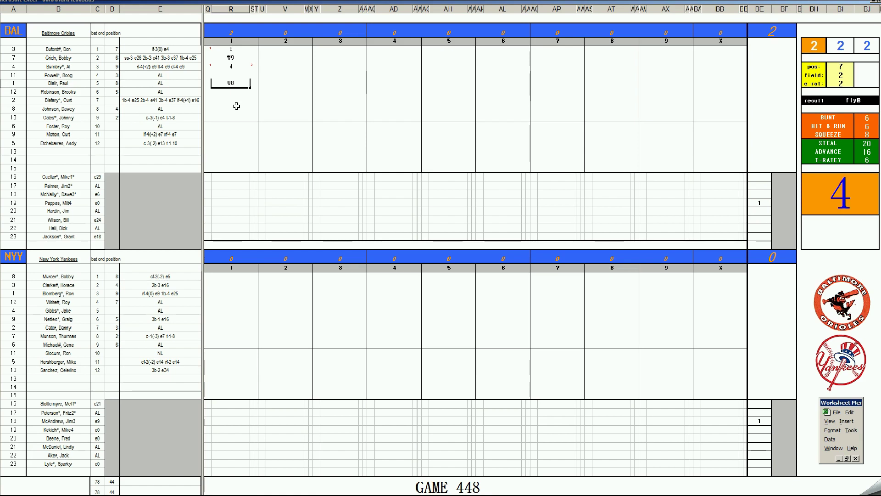
- Enter the Yankees' first-inning results 1, 1 and #4, with #443 beneath
left_click(230, 276)
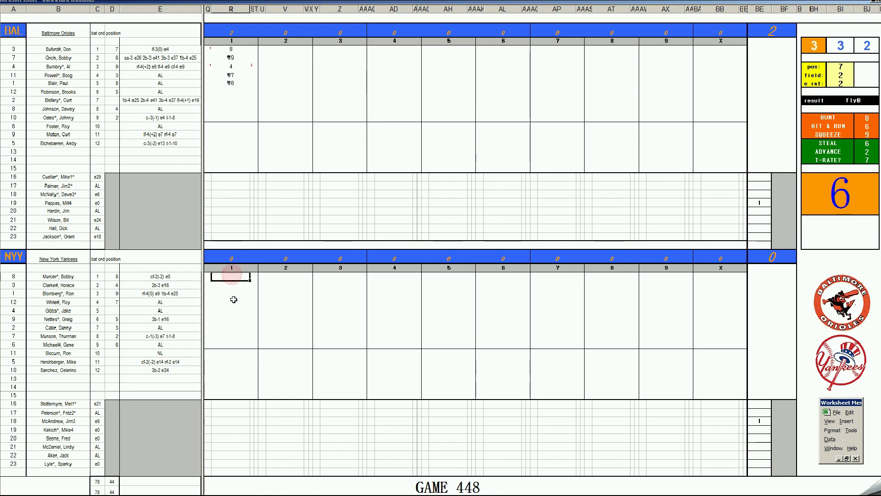
type("1")
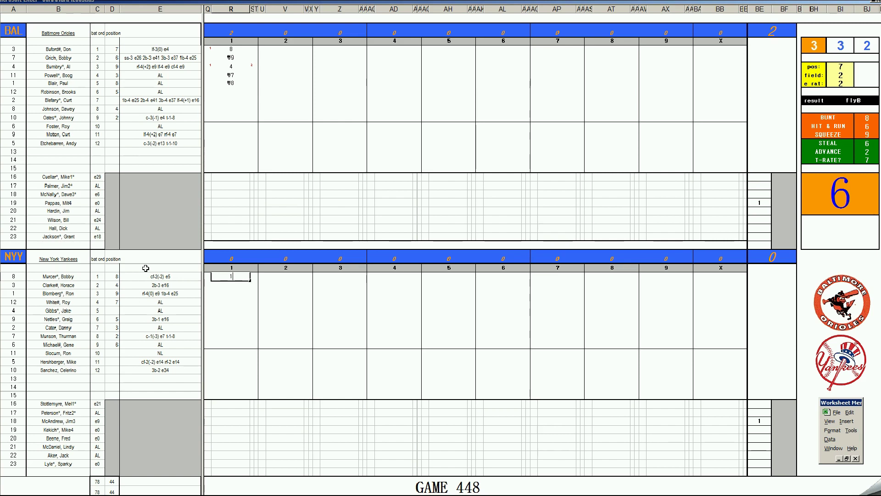
left_click(223, 286)
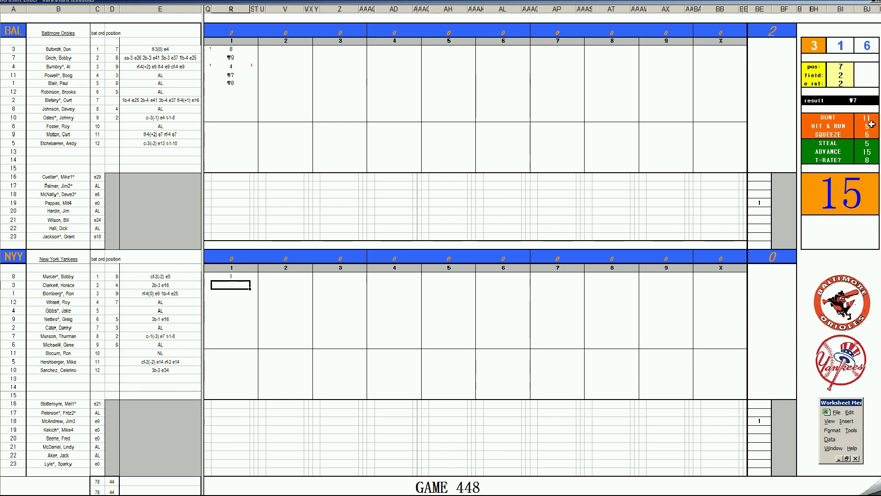
type("1")
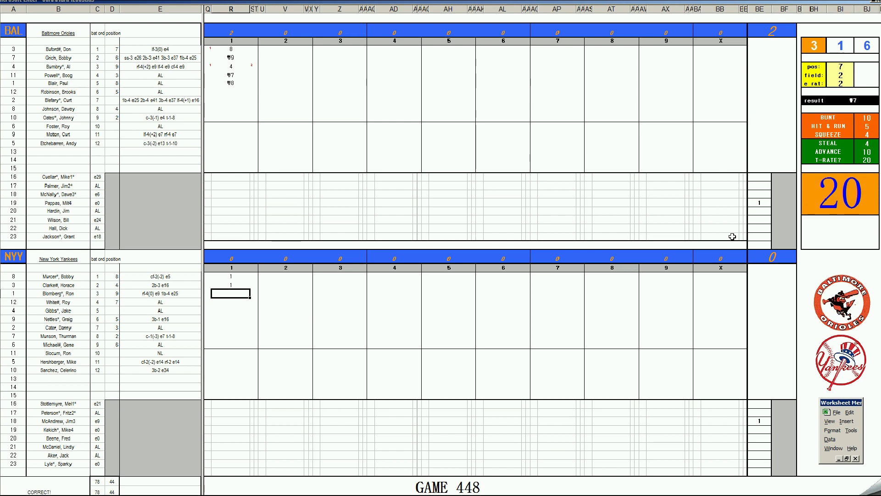
type("#4")
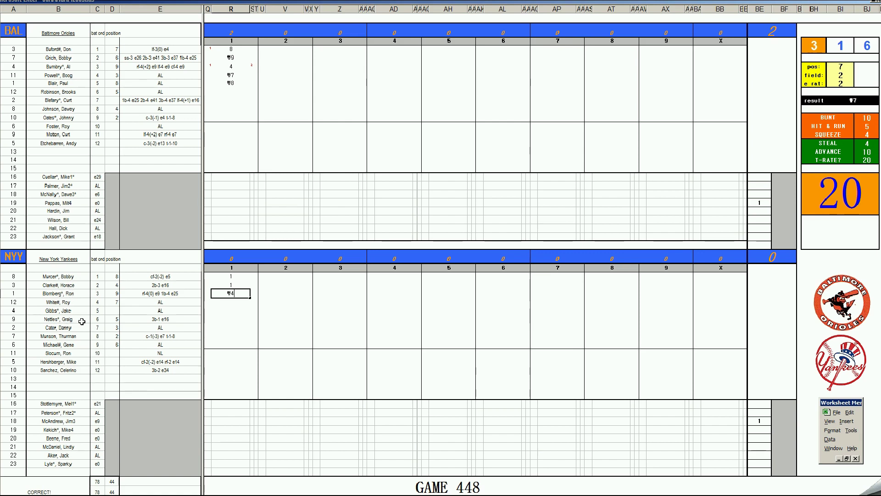
key("Return")
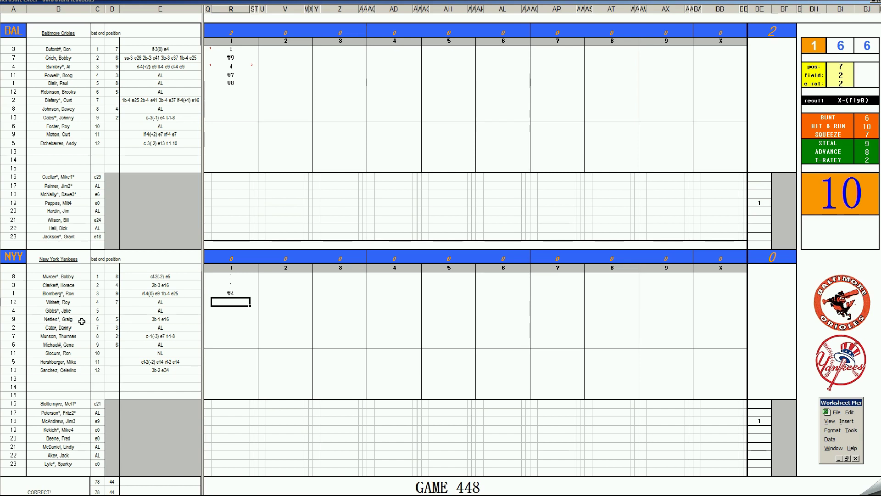
type("#443")
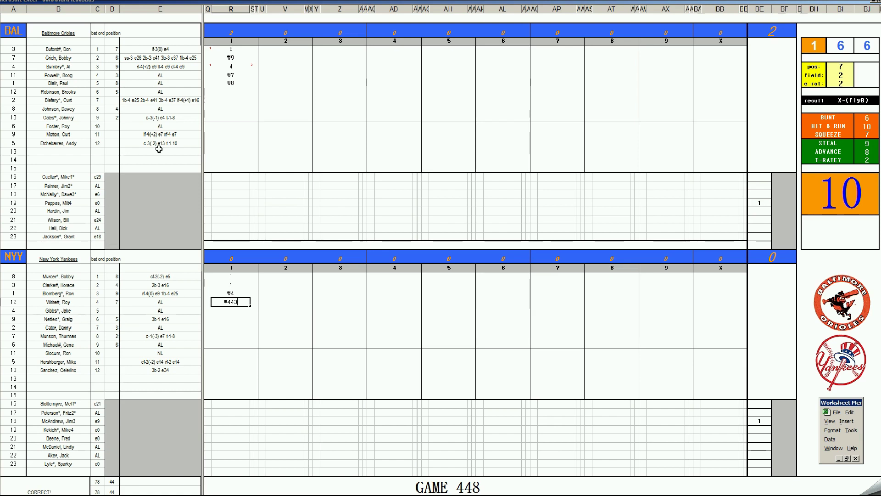
- Enter k, #63 and #4 down Baltimore's inning-2 column, recalculating with F9 along the way
left_click(272, 92)
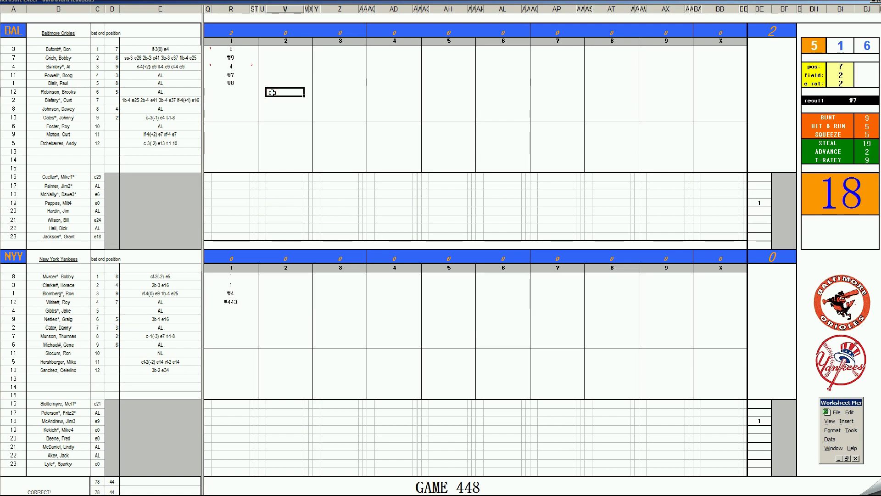
type("k")
key("Return")
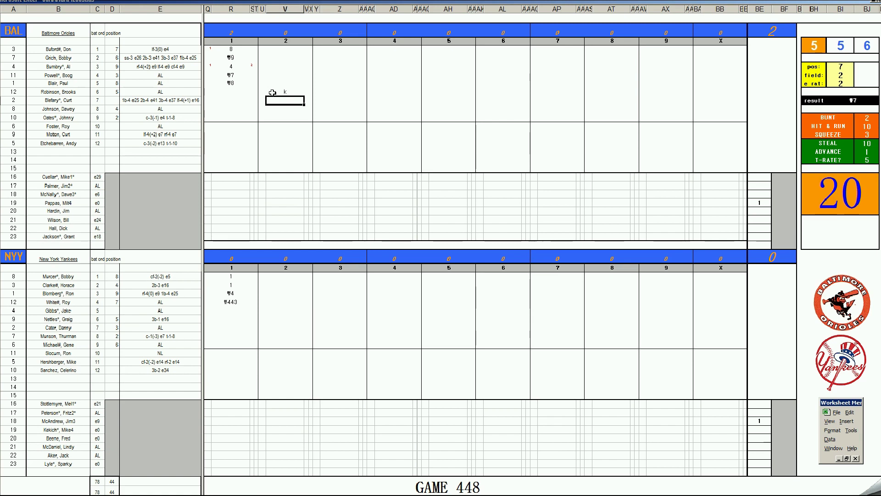
key("F9")
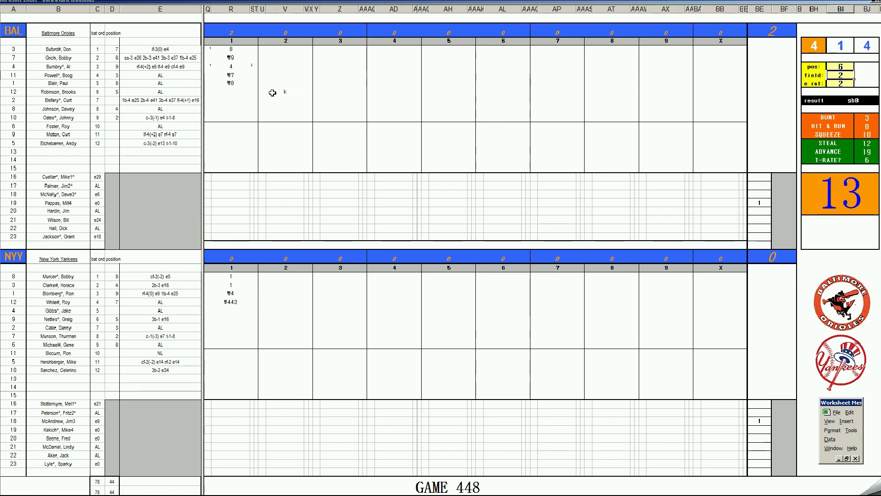
left_click(283, 100)
type("#63")
key("Return")
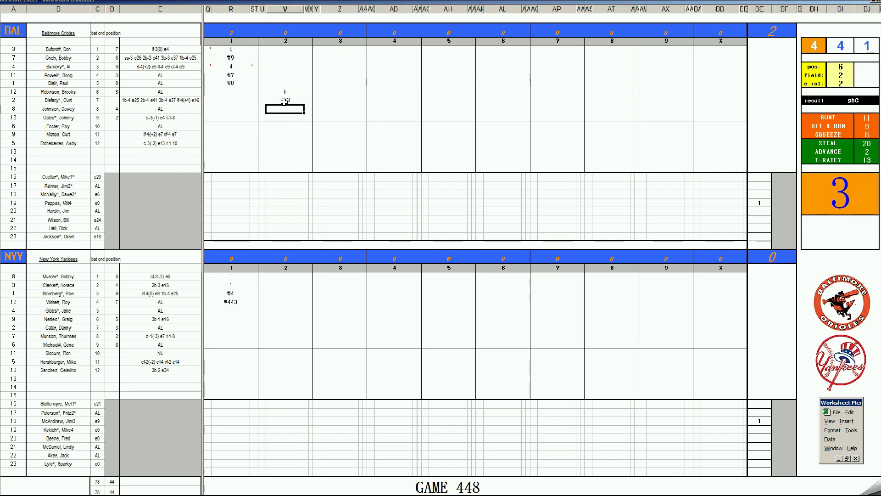
type("#4")
- Enter #8, 4 with a 1 run marker, 1, 8 and #9 in the Yankees' inning-2 column
left_click(281, 309)
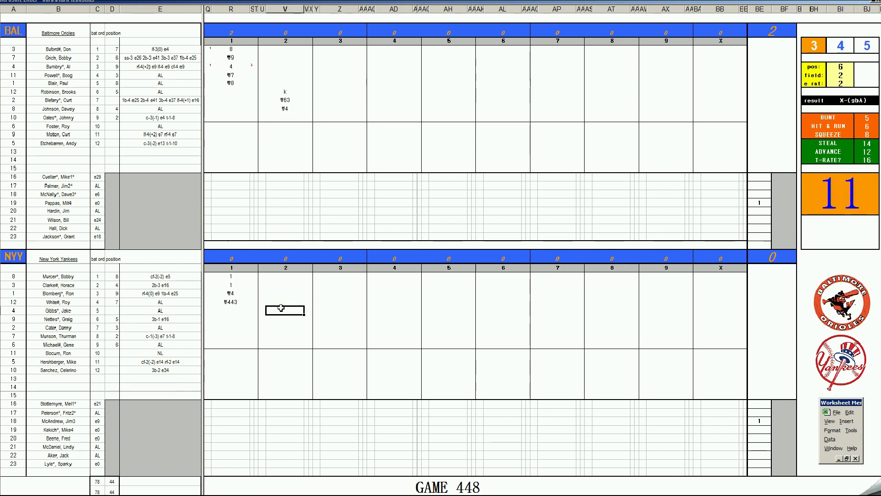
type("#8")
key("Return")
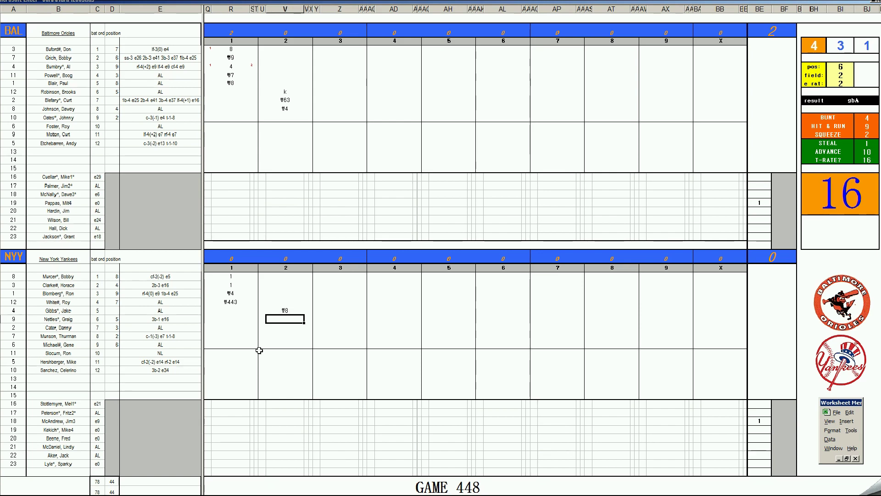
type("4")
key("Left")
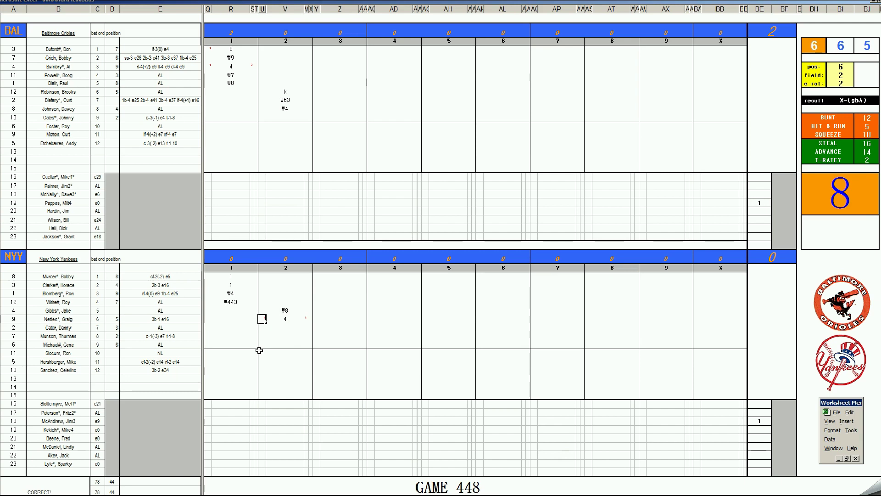
type("1")
key("Return")
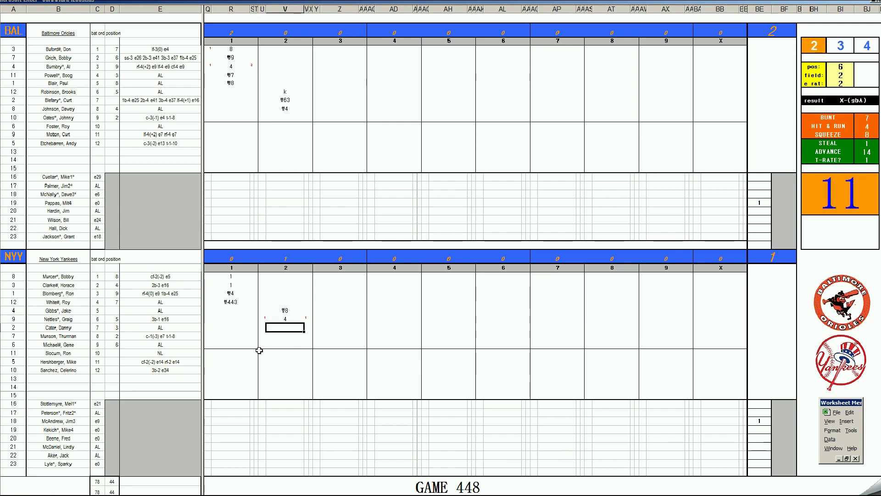
type("1")
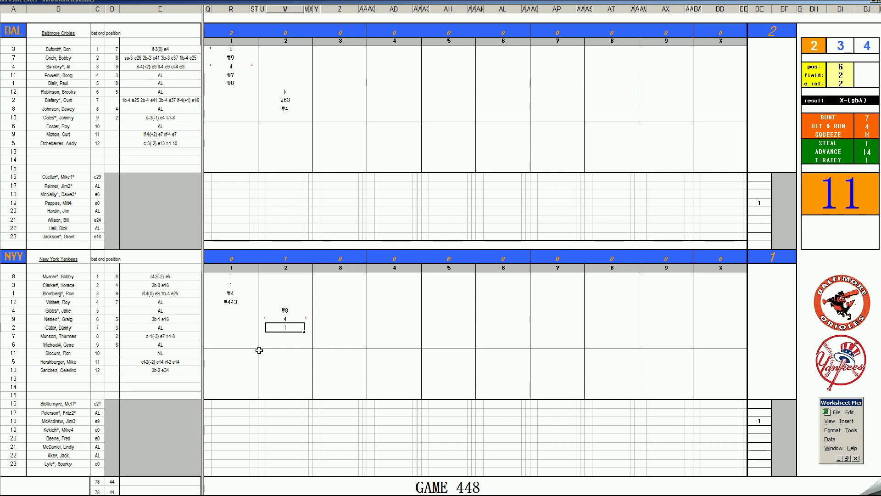
key("Return")
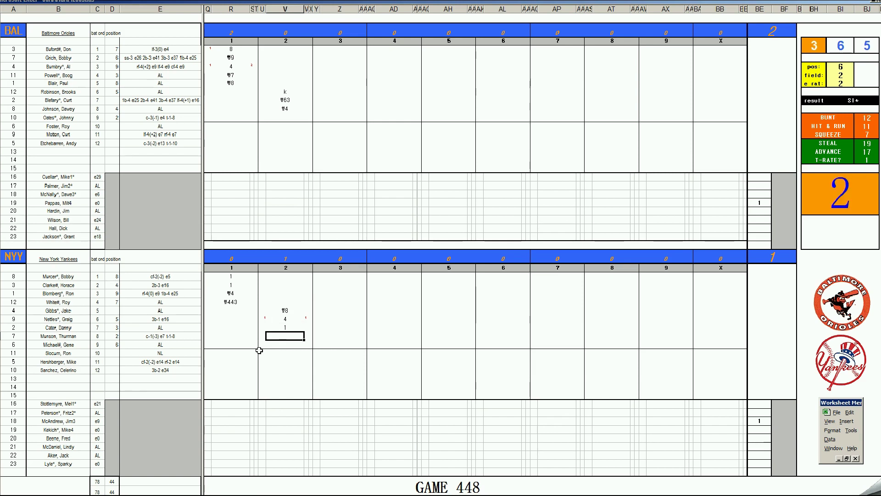
type("8")
key("Return")
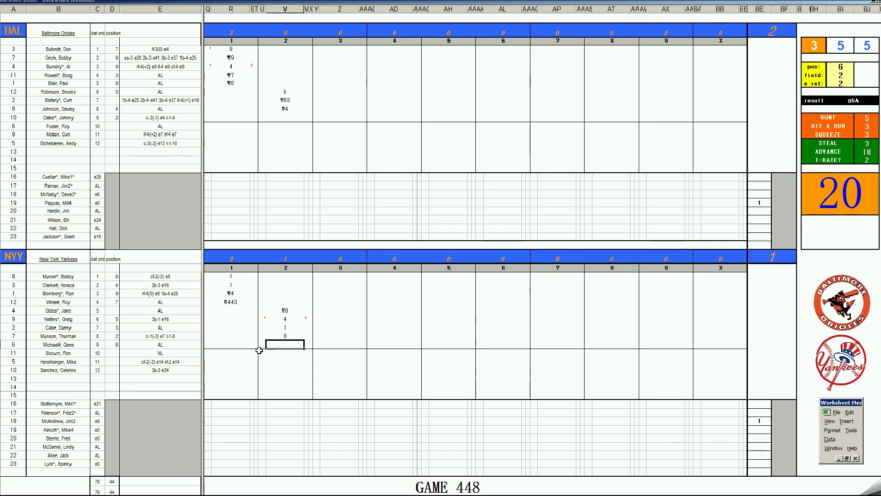
type("#9")
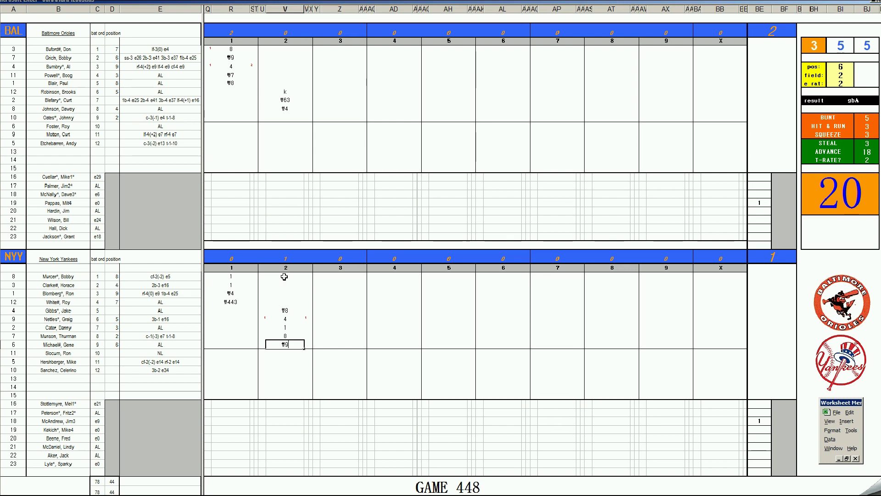
- Set the dice panel's pos value to 4, then type #43 in the leadoff batter's inning-2 cell
left_click(284, 276)
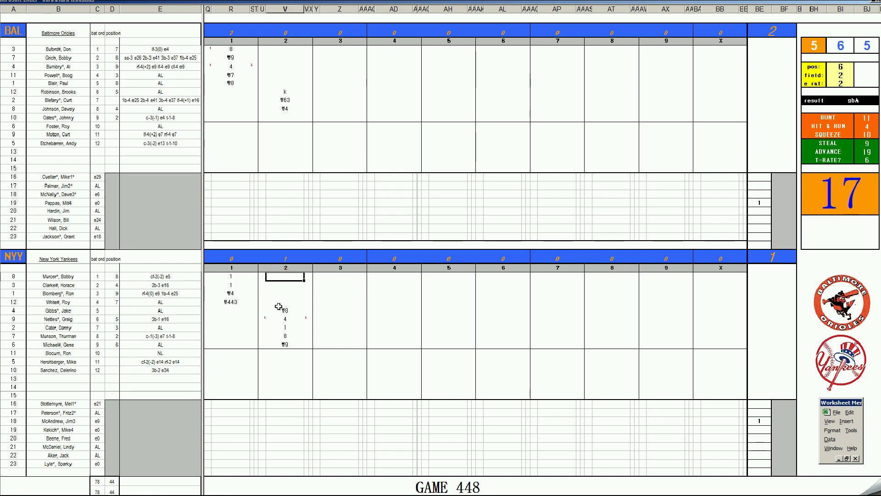
key("Tab")
type("4")
key("Return")
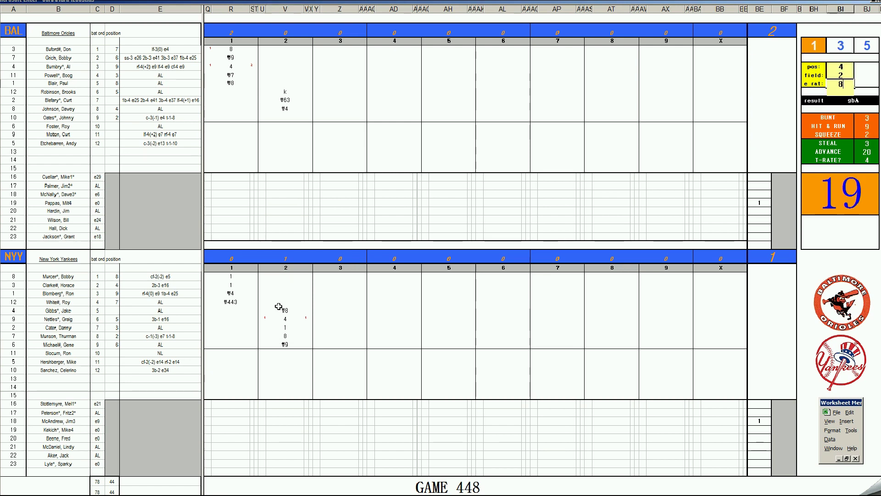
key("Return")
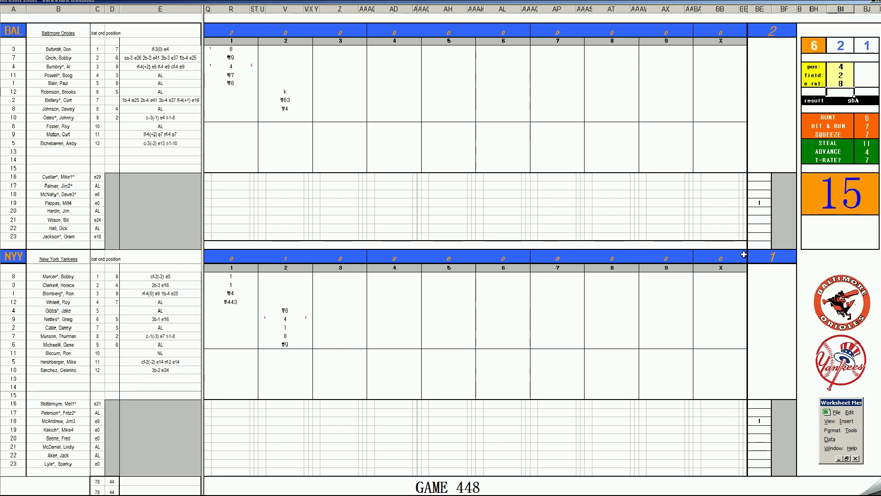
left_click(285, 277)
type("#43")
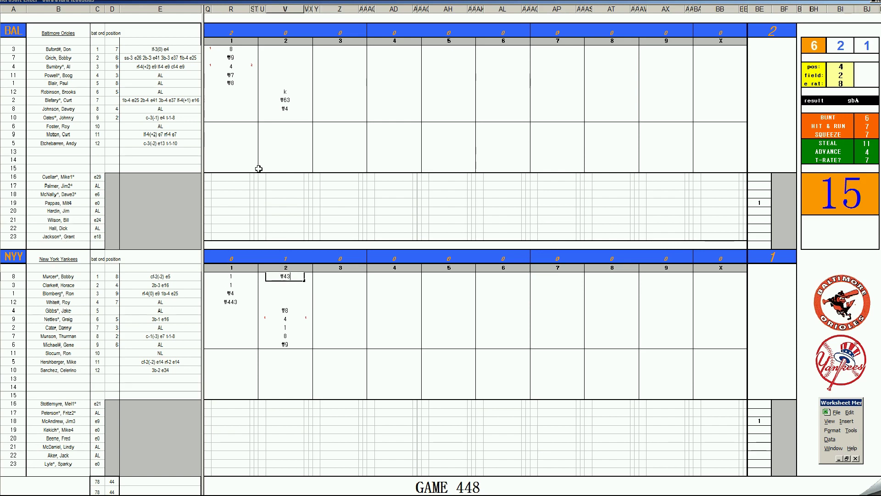
- Enter k, #9 and #63 down Baltimore's inning-3 column
left_click(335, 117)
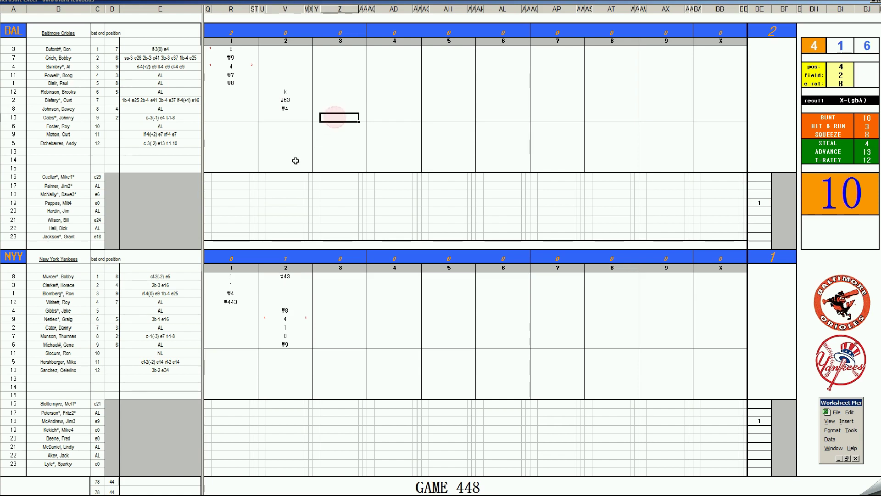
type("k")
key("Return")
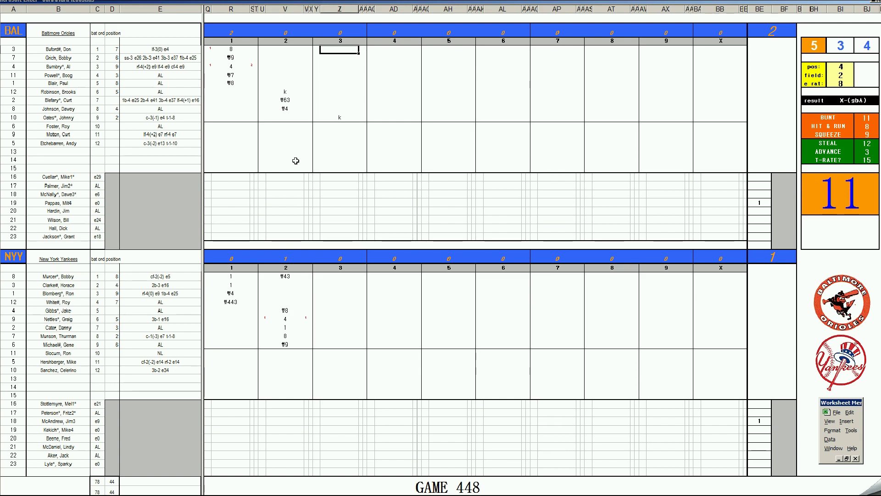
type("#9")
key("Return")
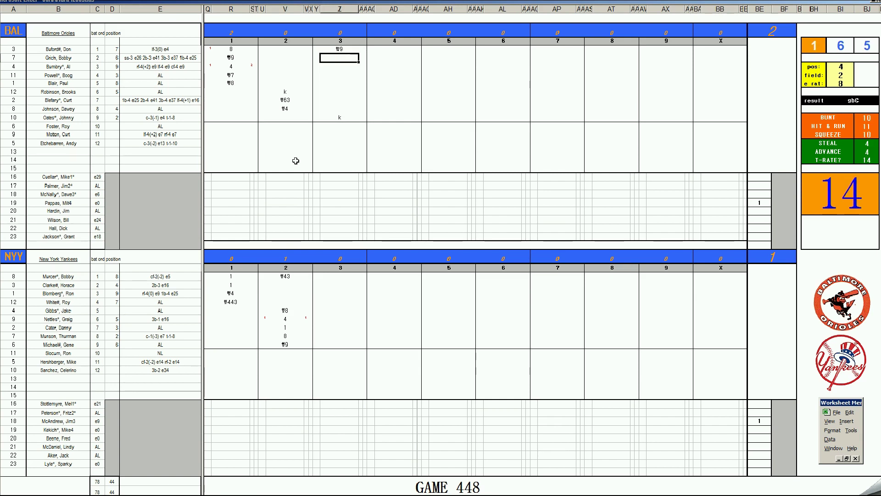
type("#63")
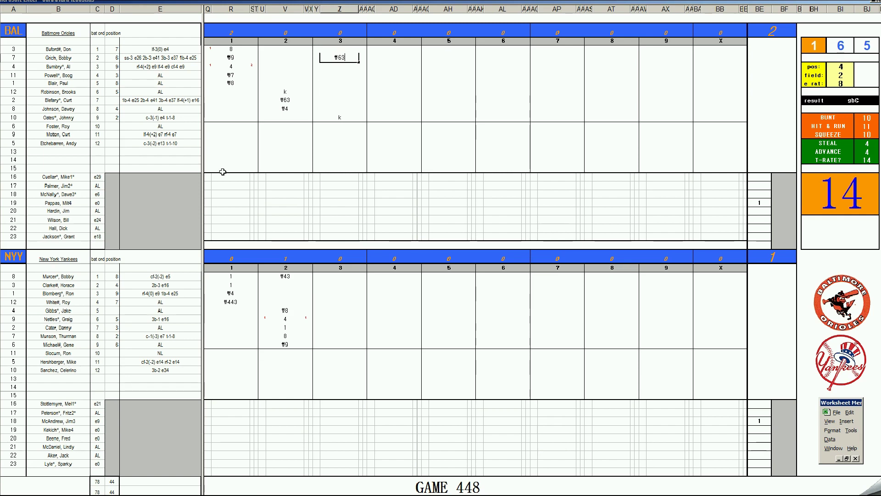
- Enter #6, 8, 2 and 9 down the Yankees' inning-3 column
left_click(338, 285)
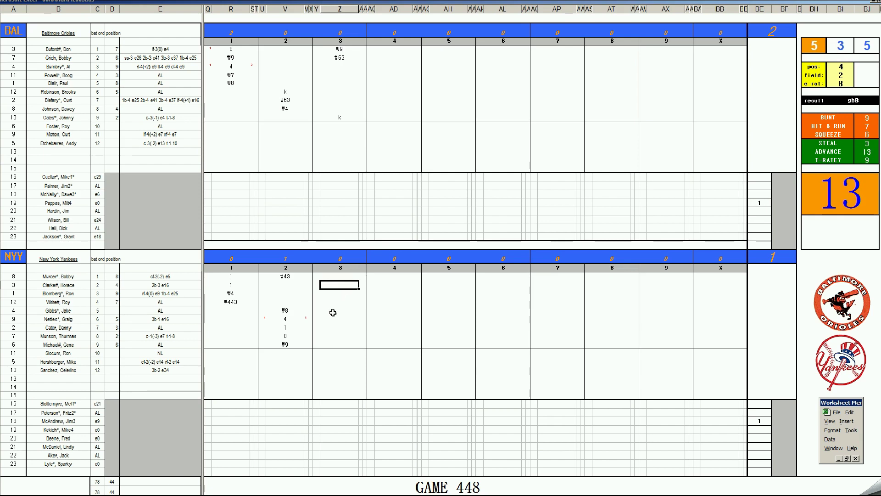
type("#6")
key("Return")
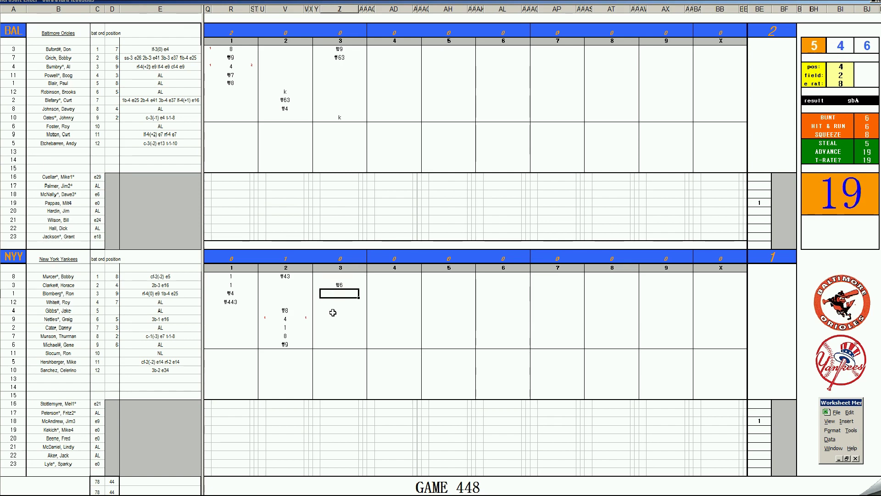
type("8")
key("Return")
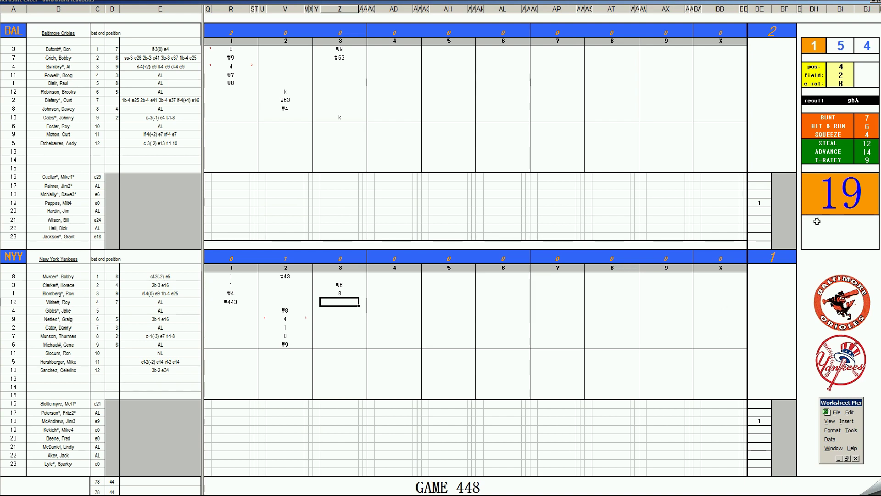
type("2")
key("Return")
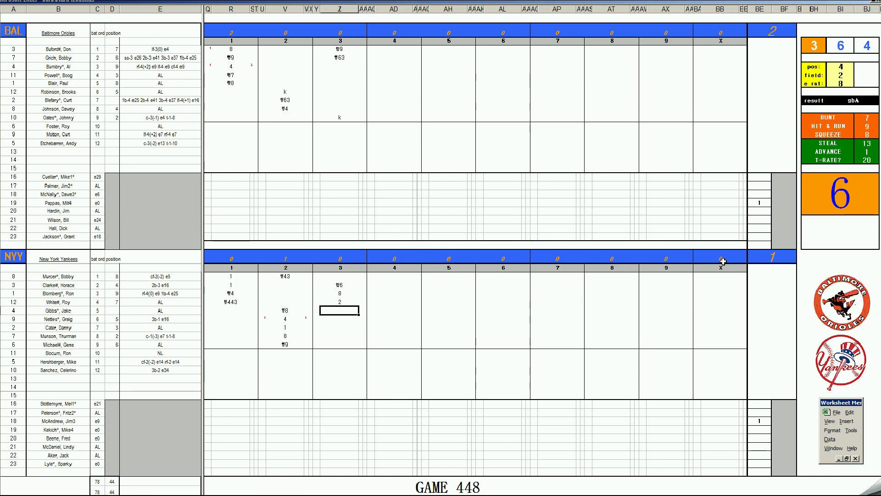
type("9")
key("Return")
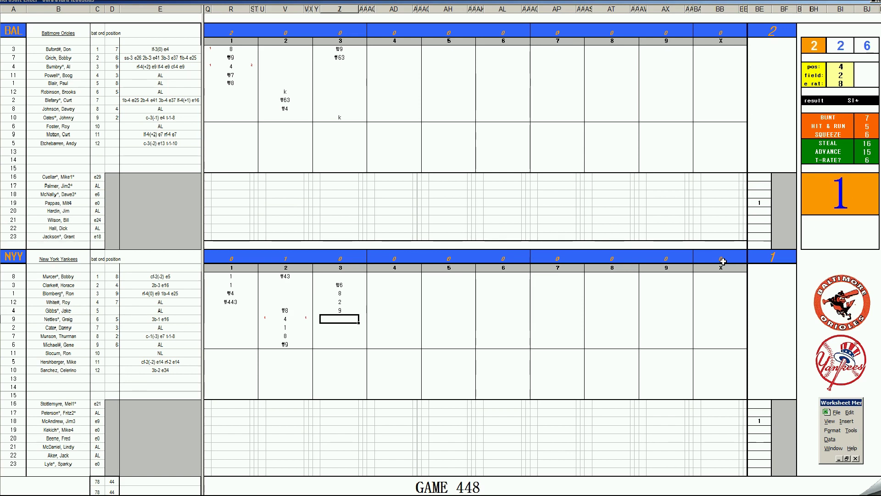
- Add a red 1 run marker in the side cell beside the 9 for the Yankees' run
key("Right")
type("1")
key("Left")
key("Left")
key("Up")
key("Up")
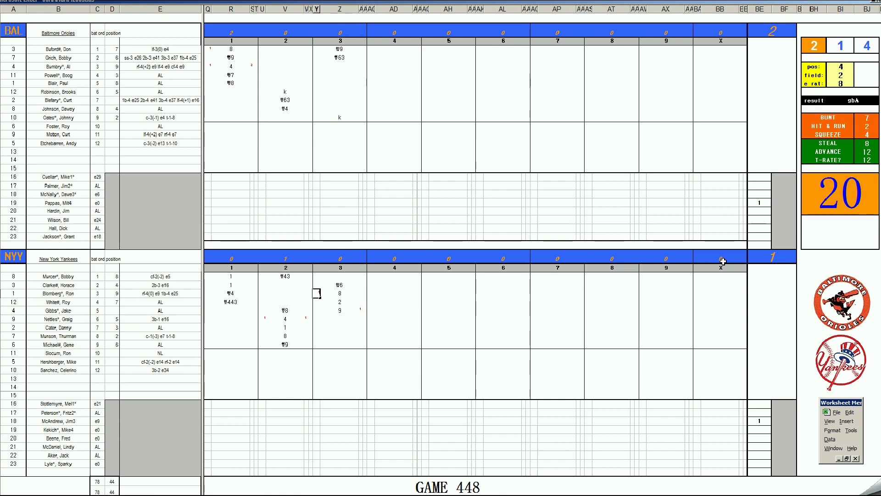
key("Return")
key("Right")
- Record a 1 for the next Yankees batter, with red 1 advance marks beside it and the earlier runner
key("Down")
key("Down")
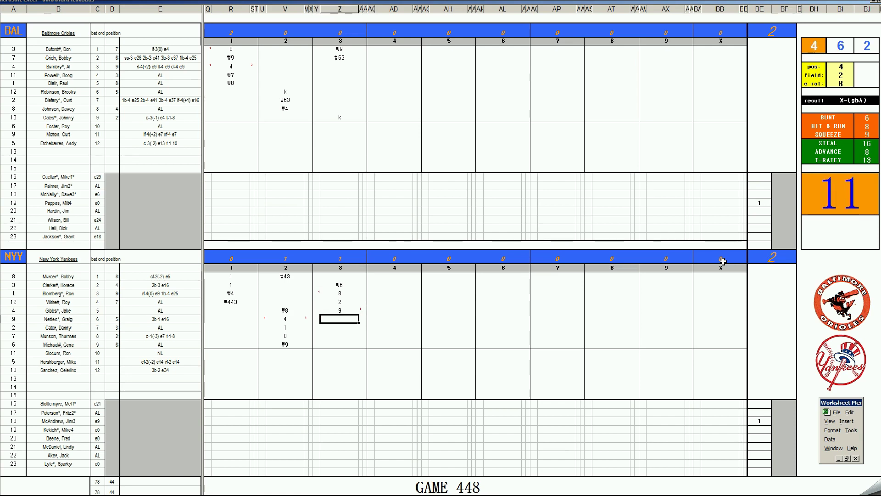
type("1")
key("Return")
key("Up")
key("Right")
type("1")
key("Left")
key("Left")
key("Up")
key("Up")
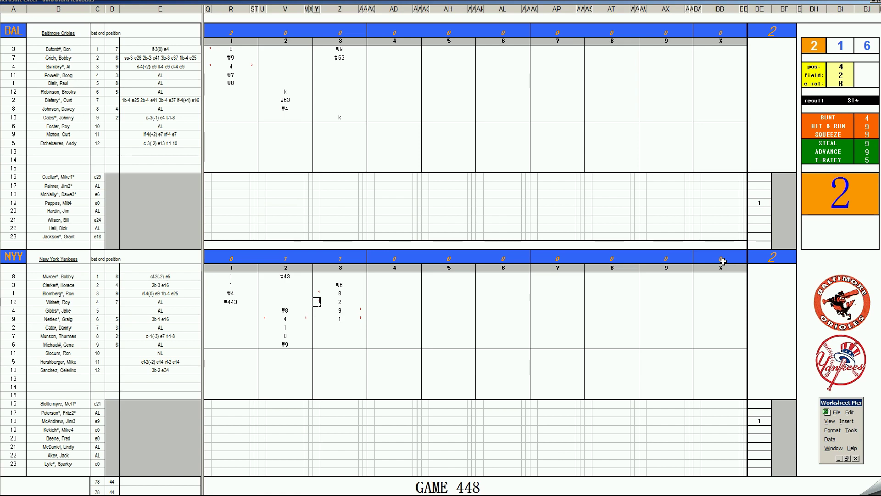
type("1")
key("Right")
key("Down")
key("Down")
key("Down")
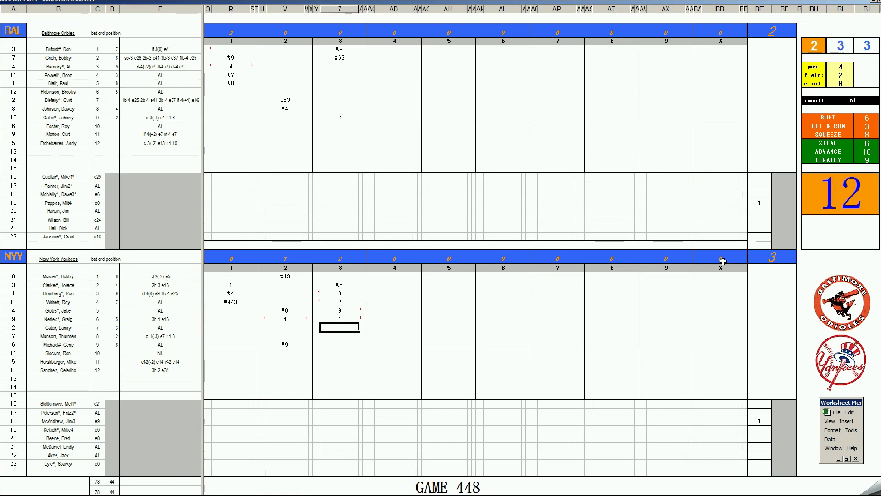
- Enter 1, 8 and 8 for the remaining Yankees batters in the third inning
type("1")
key("Return")
type("8")
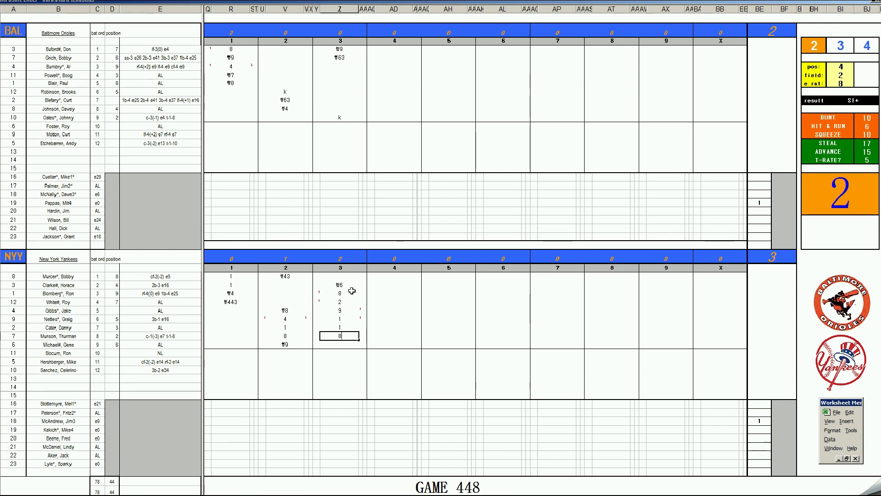
key("Return")
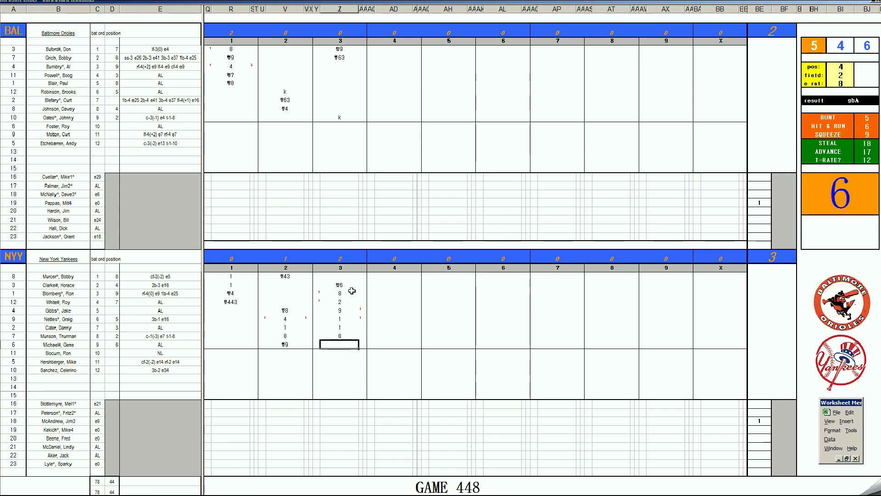
type("8")
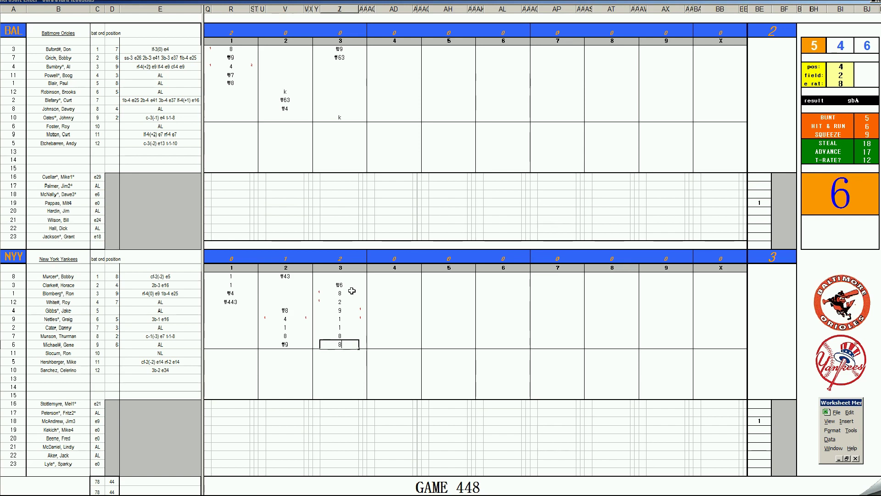
key("Tab")
key("Left")
key("Left")
key("Up")
key("Up")
key("Up")
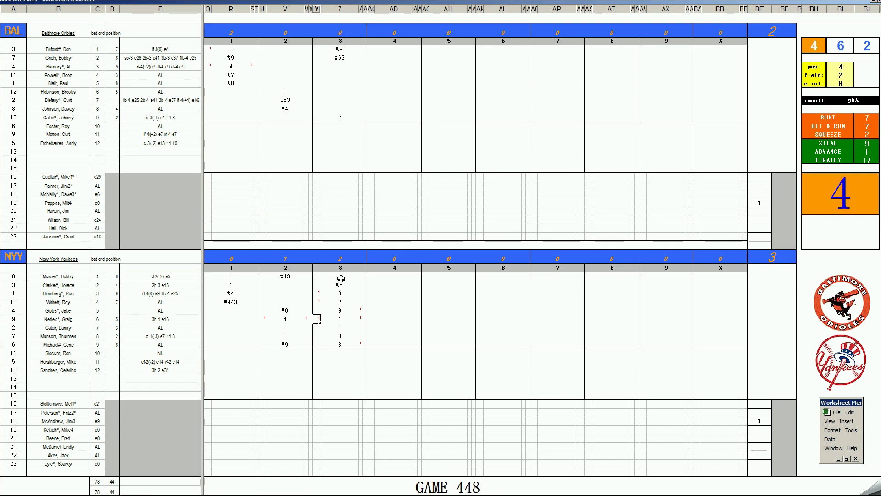
- Enter ₩8 in the Yankees leadoff batter's inning-3 cell, making it a three-run inning
left_click(340, 277)
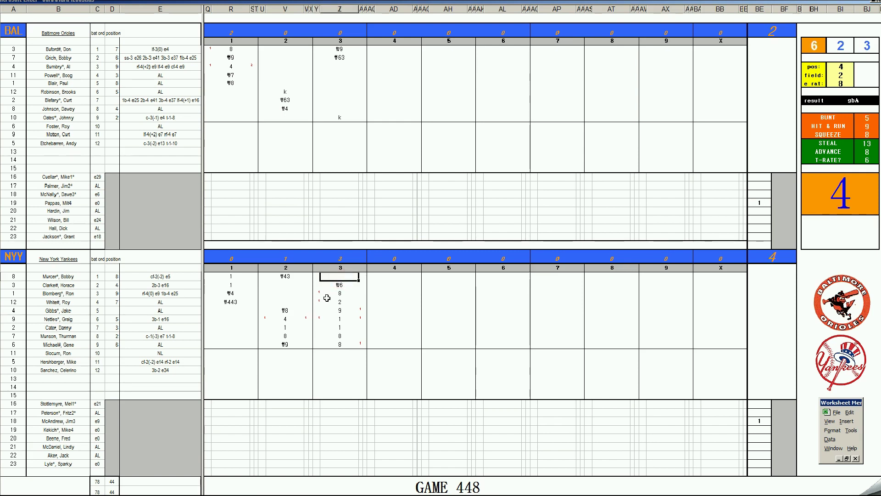
type("\\8")
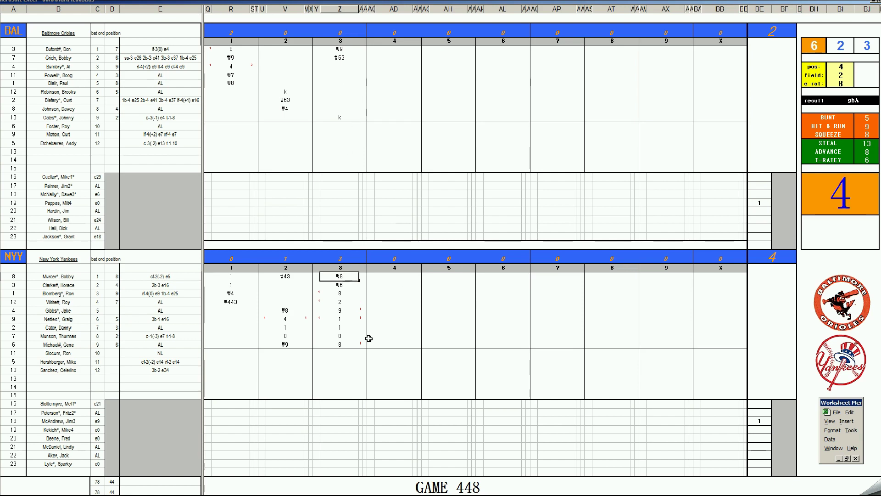
left_click(381, 67)
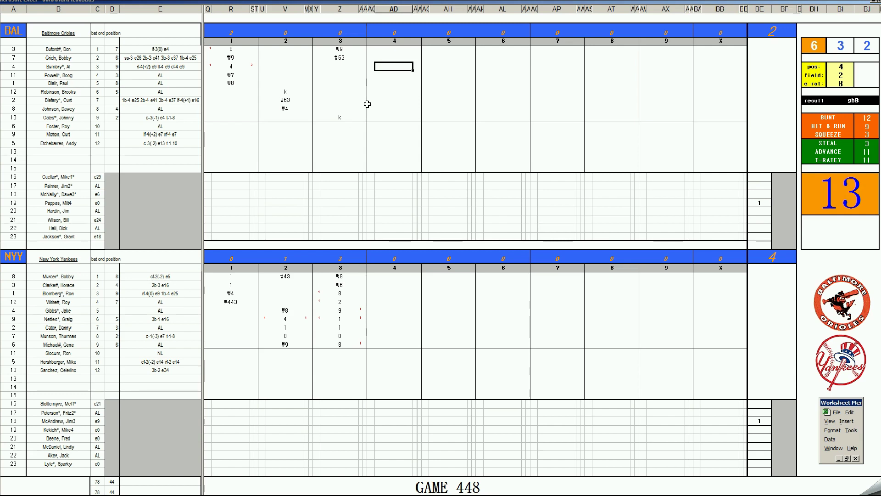
- Enter ₩8, 1, 1 and 2 down Baltimore's inning-4 column for the first four batters
type("₩8")
key("Return")
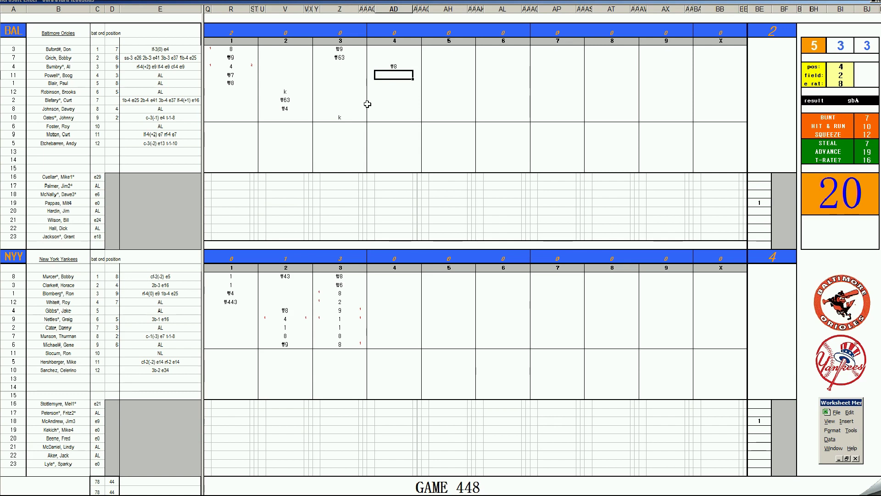
type("1")
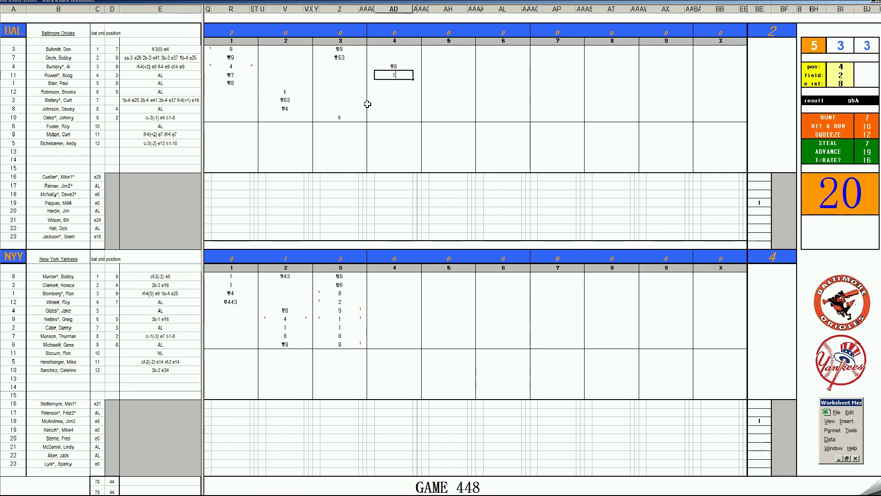
key("Return")
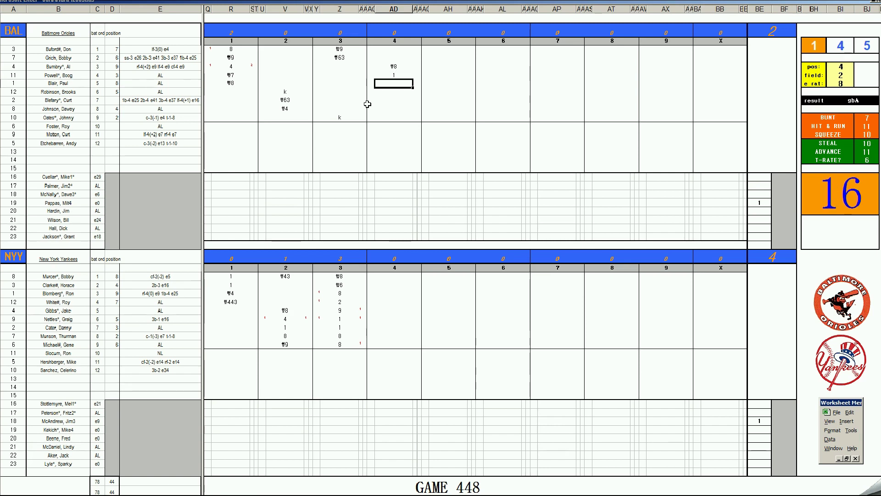
type("1")
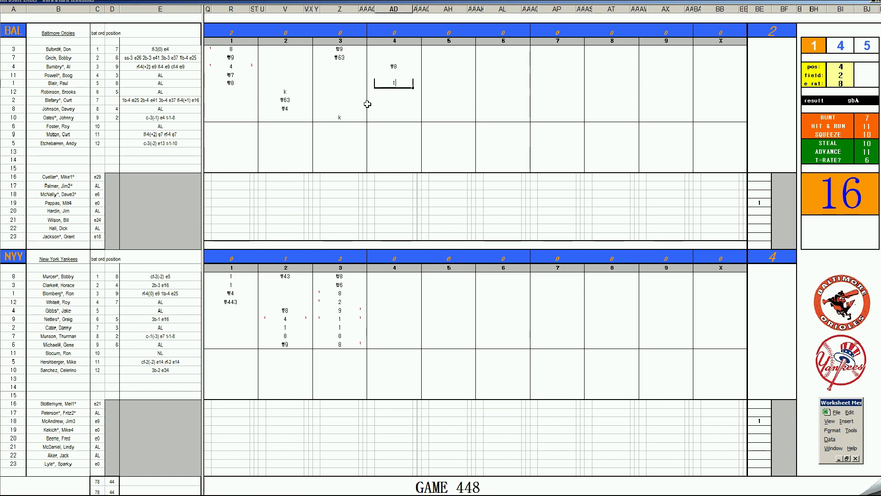
key("Return")
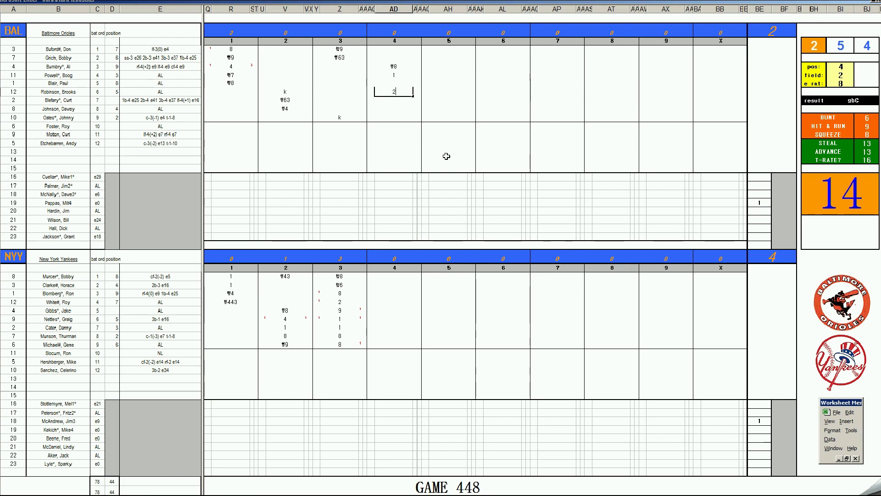
key("Return")
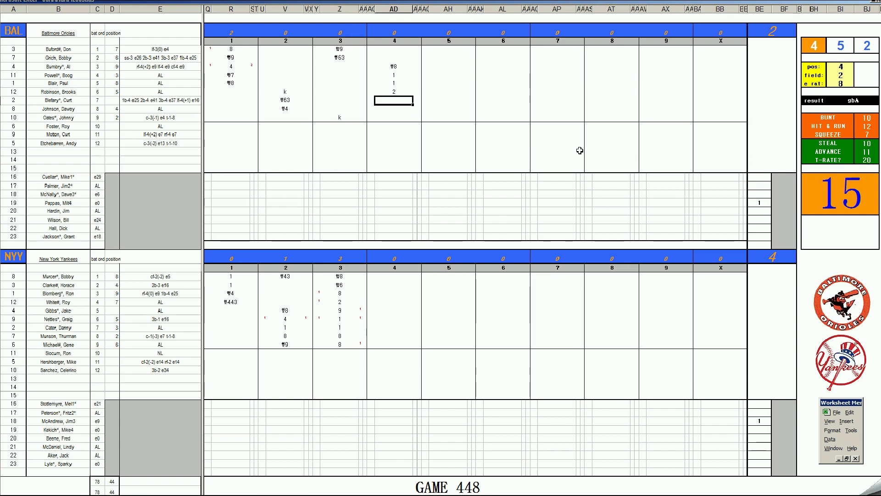
key("Up")
- Add red 2 and 1 runner-advance marks beside Baltimore's inning-4 at-bats
key("Right")
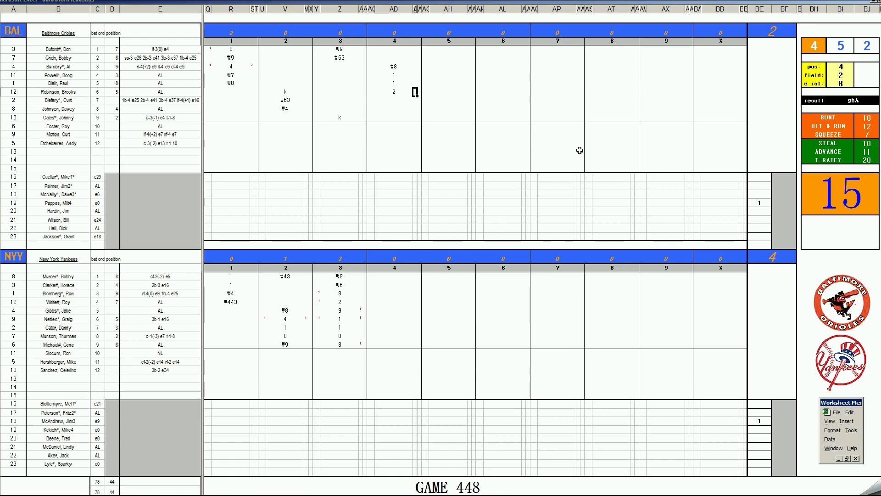
type("2")
key("Left")
key("Left")
key("Up")
key("Up")
type("1")
key("Return")
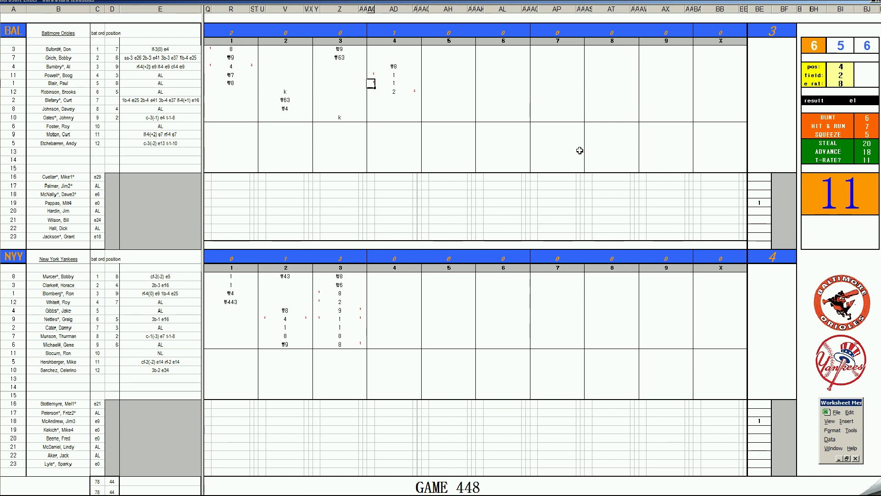
- Record an 8 for the next Baltimore batter and set the dice panel's pos to 2
left_click(395, 103)
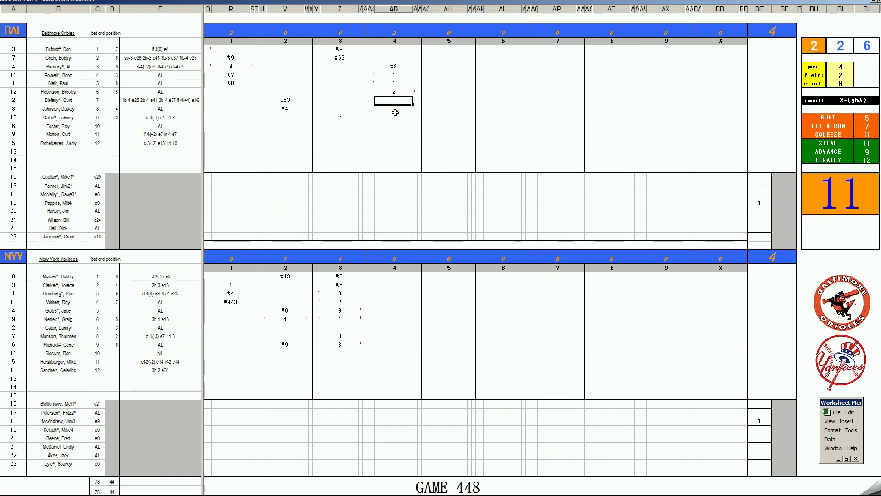
type("8")
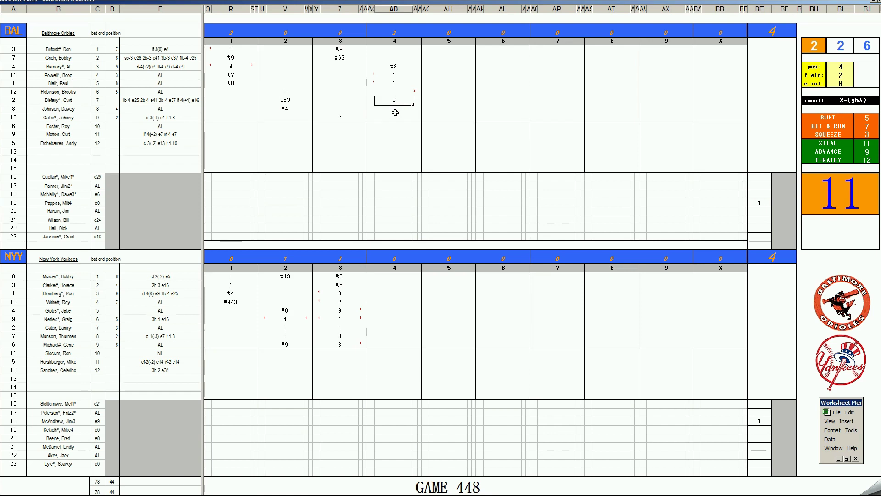
key("Return")
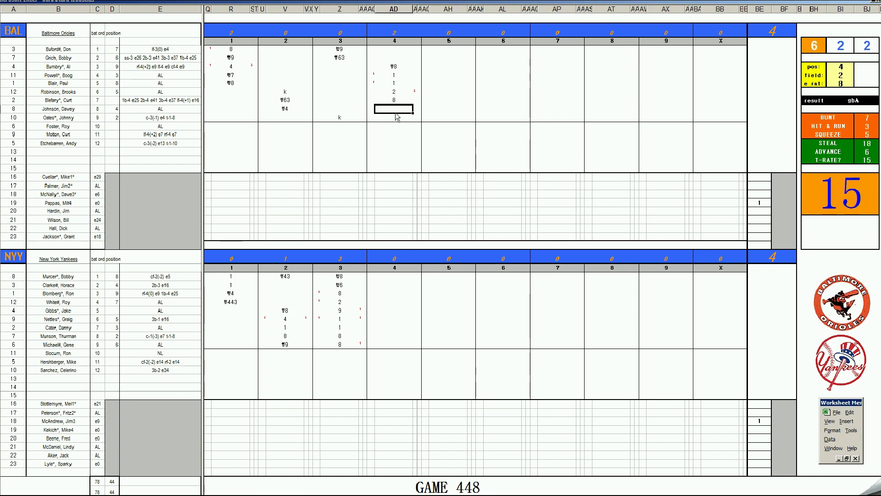
key("Tab")
type("2")
key("Return")
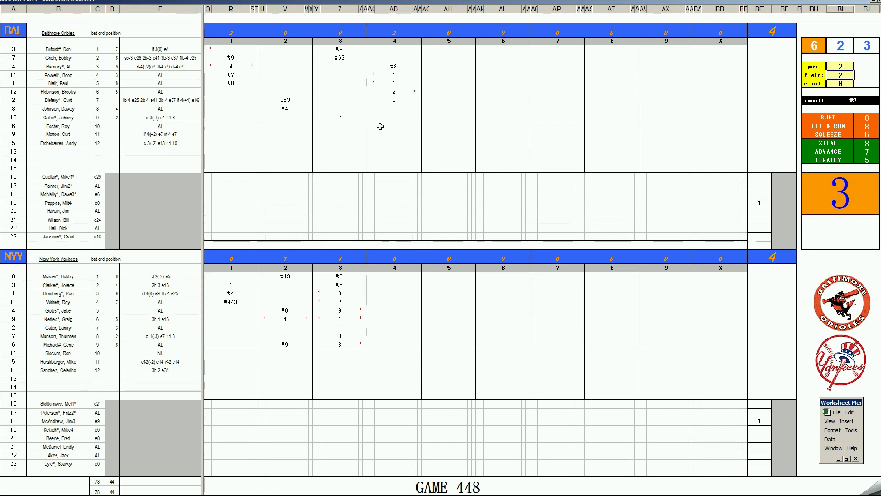
- Enter #2 and #4 for Baltimore's last two fourth-inning batters
left_click(396, 110)
type("#2")
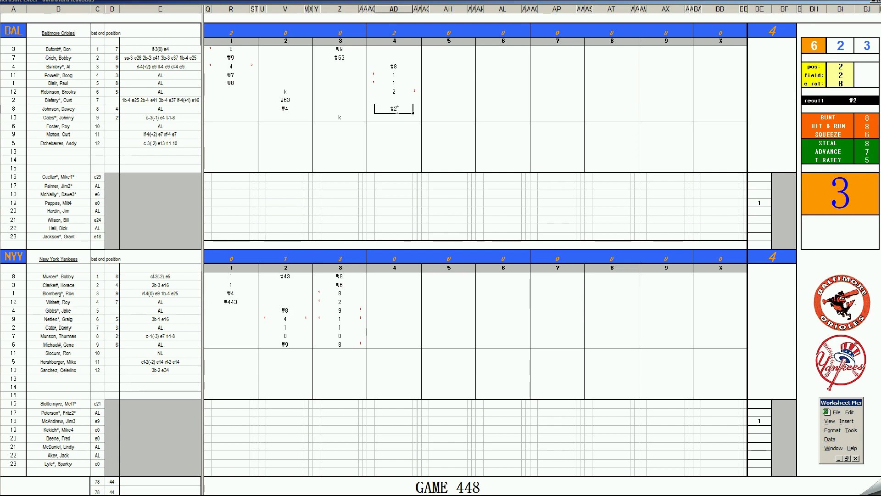
key("Return")
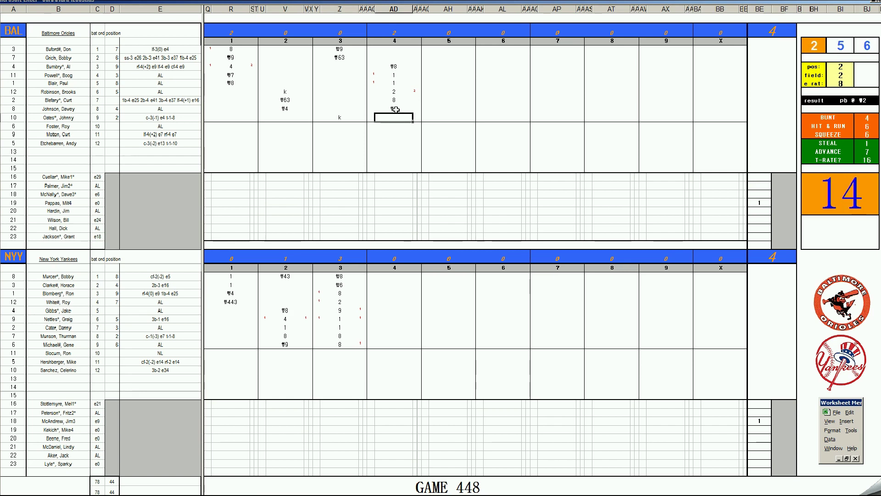
type("#4")
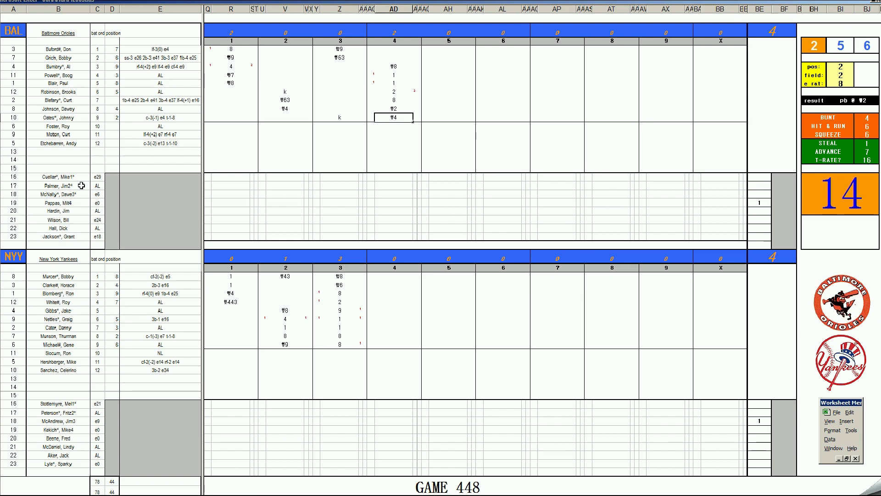
- Add 3 and 4 to Baltimore's pitching tally and type hc in the bench area's fourth-inning column
left_click(779, 204)
type("3")
key("Return")
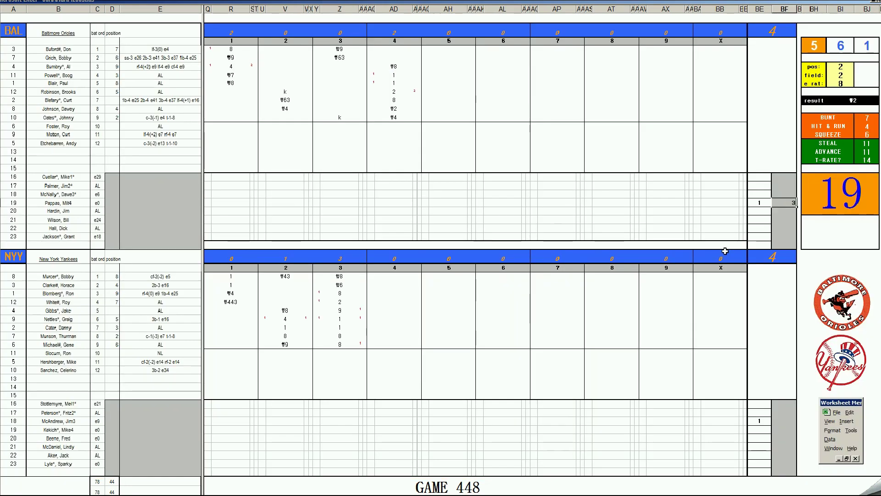
left_click(759, 221)
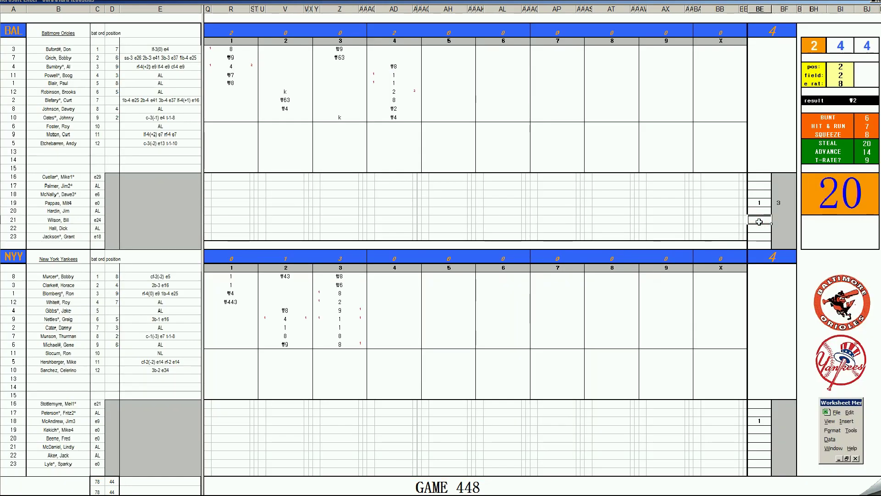
left_click(759, 222)
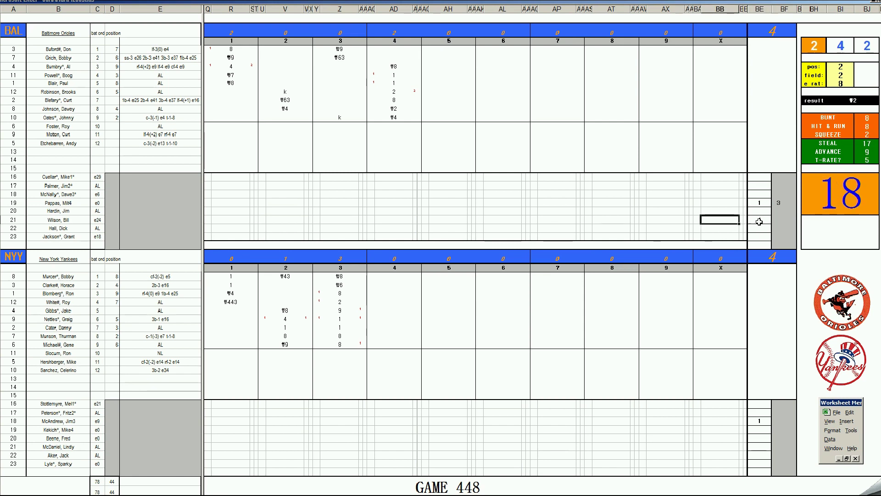
type("hc")
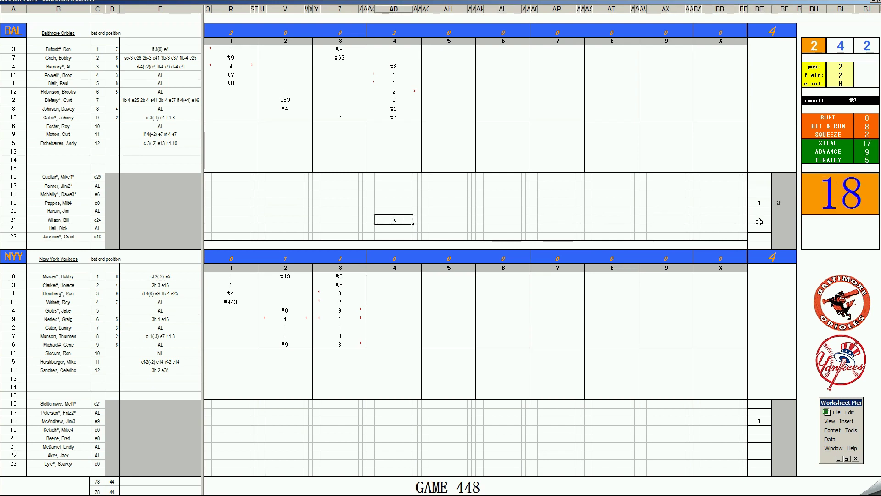
- Type k, \43 and \8 down the Yankees' inning-4 column for three batters
left_click(394, 285)
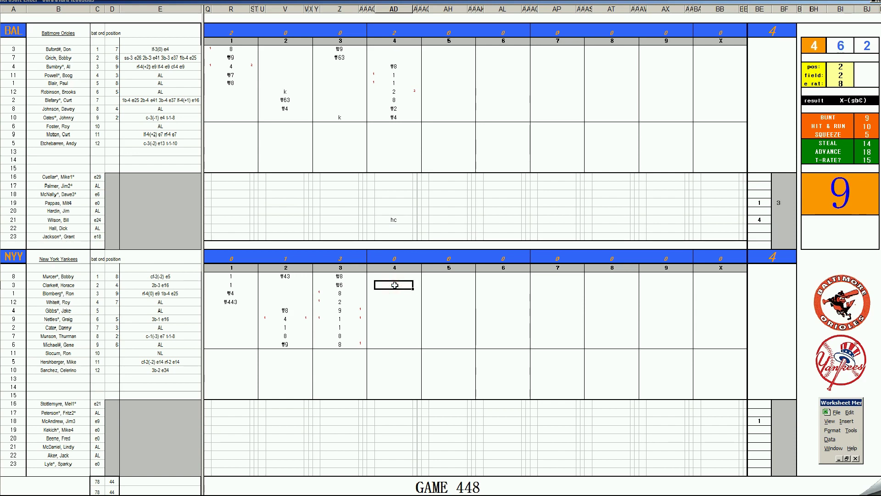
type("k")
key("Return")
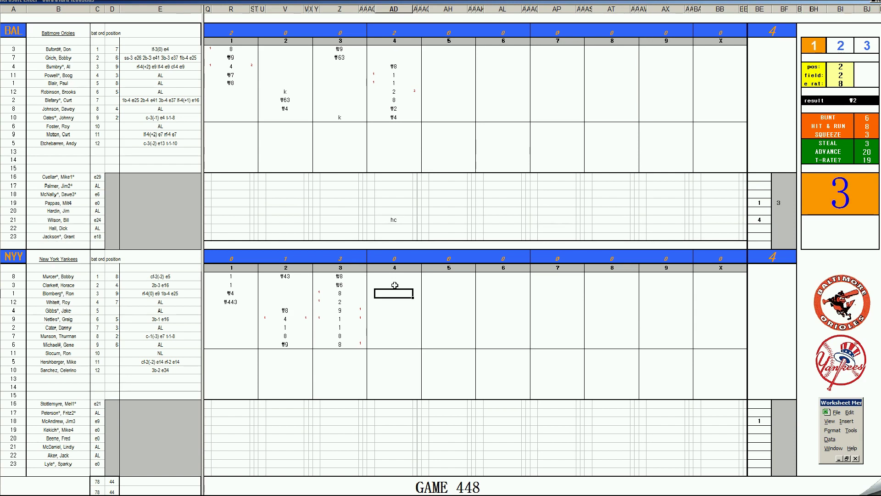
type("\\43")
key("Return")
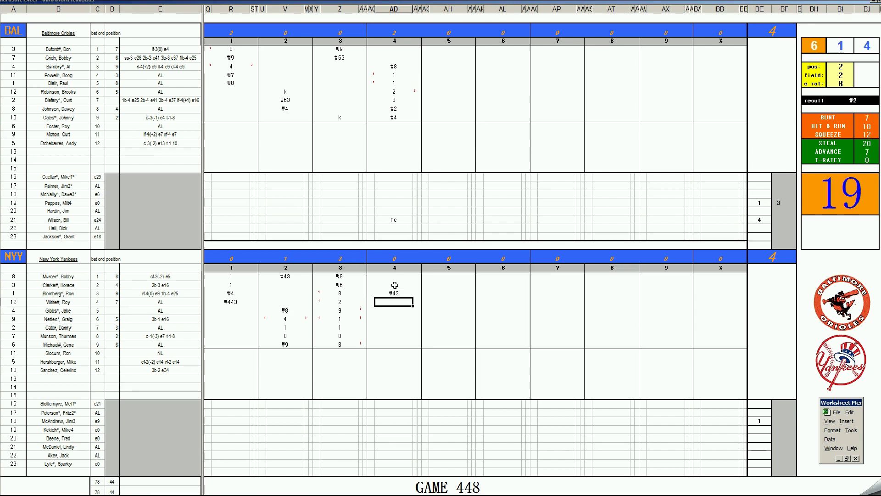
type("\\8")
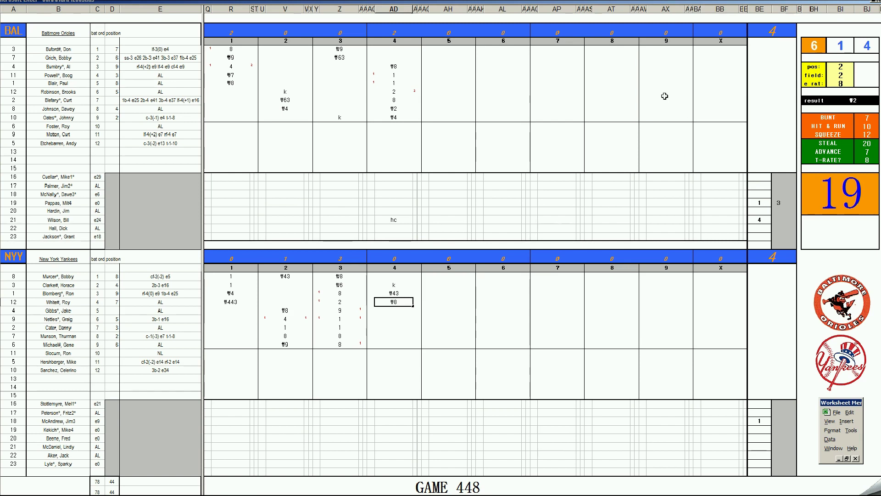
- Enter pos 4 and field 3 in the dice panel for Baltimore's 5th inning
left_click(434, 49)
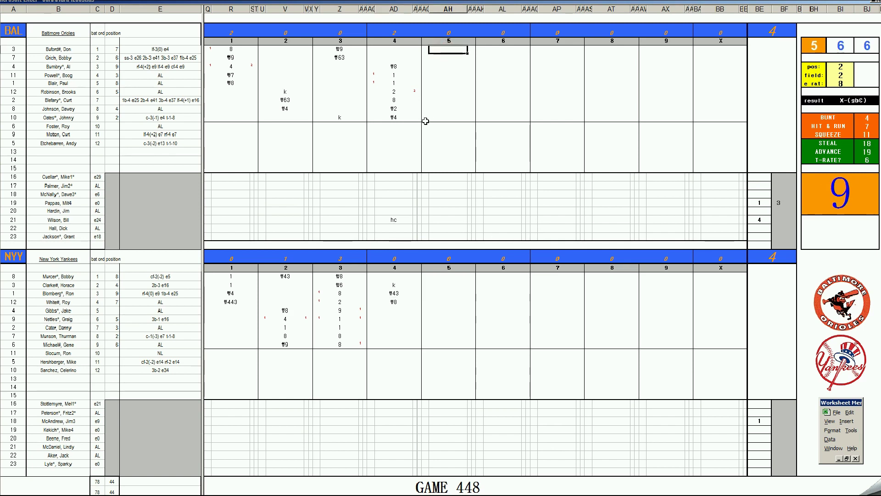
key("Tab")
type("4")
key("Return")
type("3")
key("Return")
- Record ₩43 for Baltimore's 5th-inning leadoff batter, then set pos 9, field 4, e rat 9
left_click(458, 50)
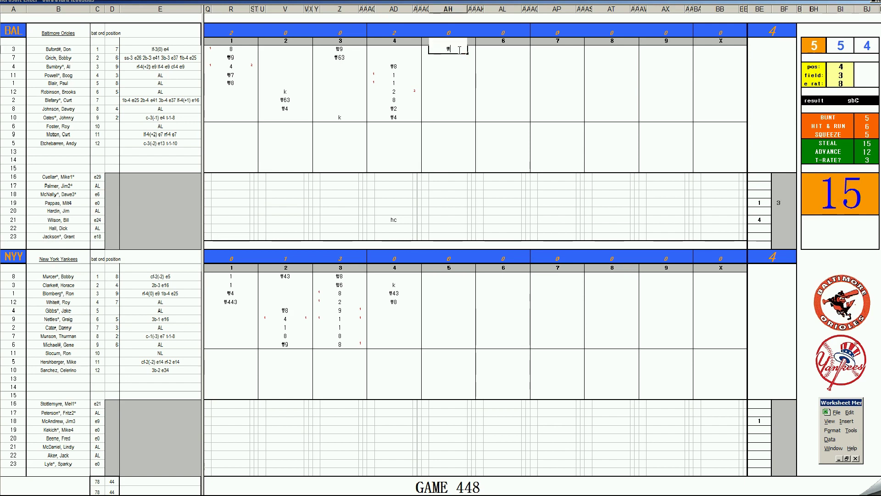
type("₩43")
key("Return")
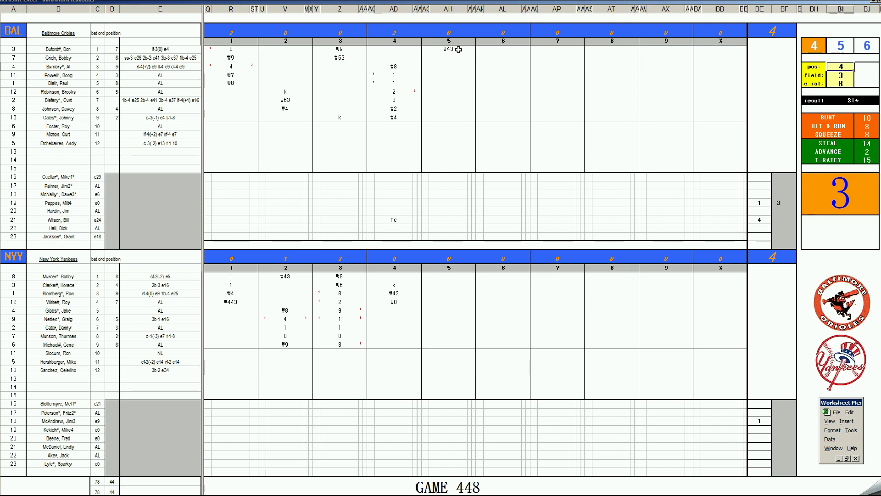
type("9")
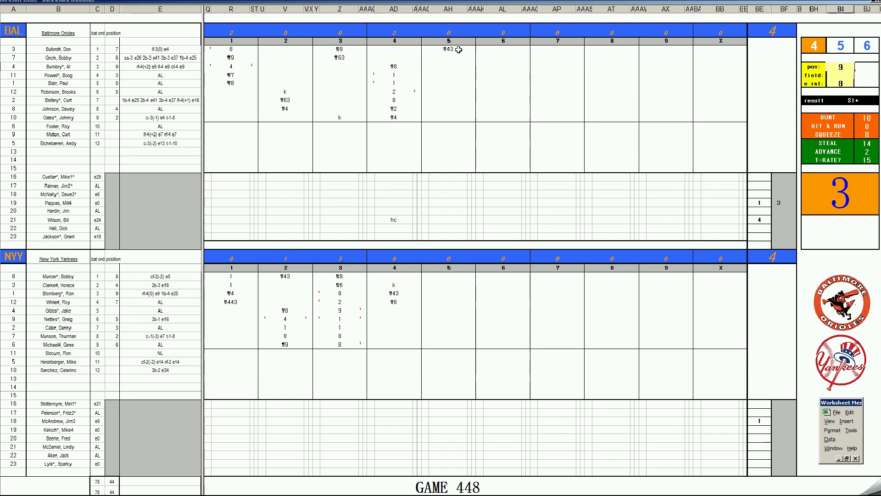
key("Return")
type("4")
key("Return")
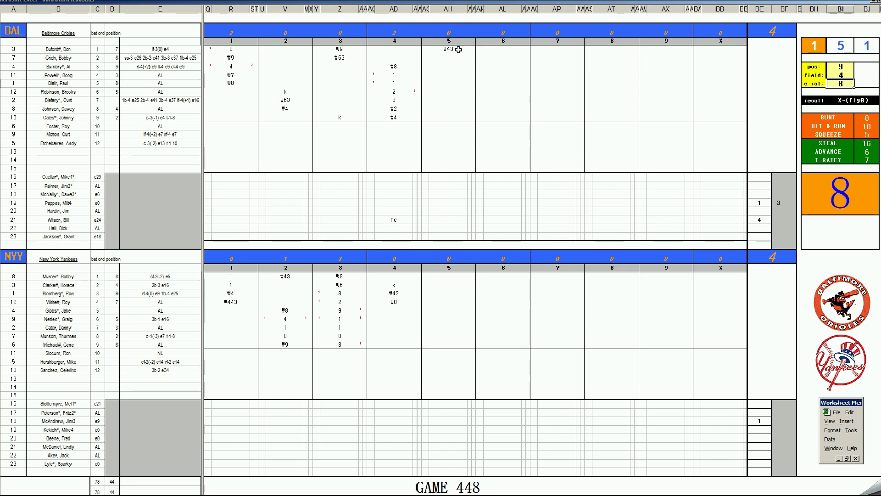
type("9")
key("Return")
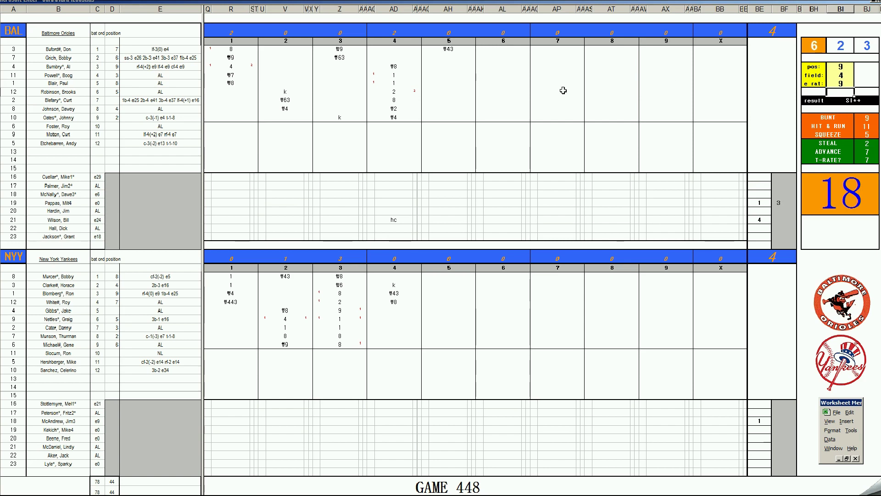
- Record a single and #463 for Baltimore's second and third 5th-inning batters
left_click(448, 58)
type("1")
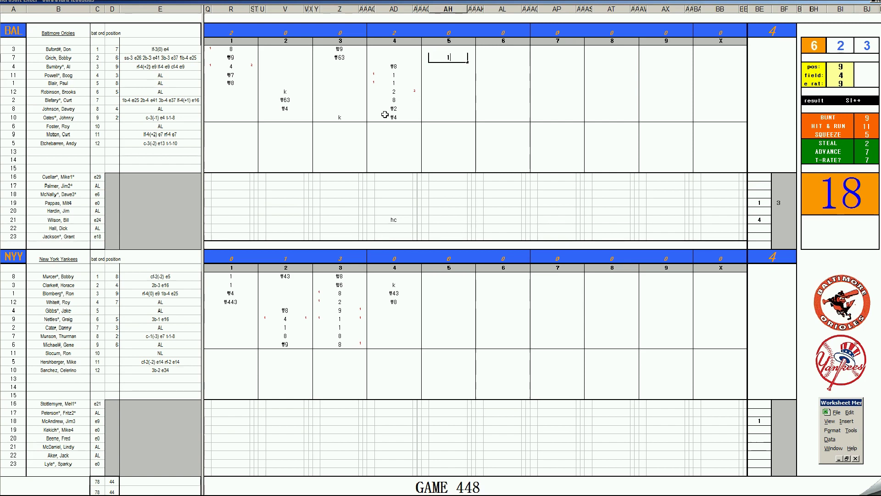
key("Return")
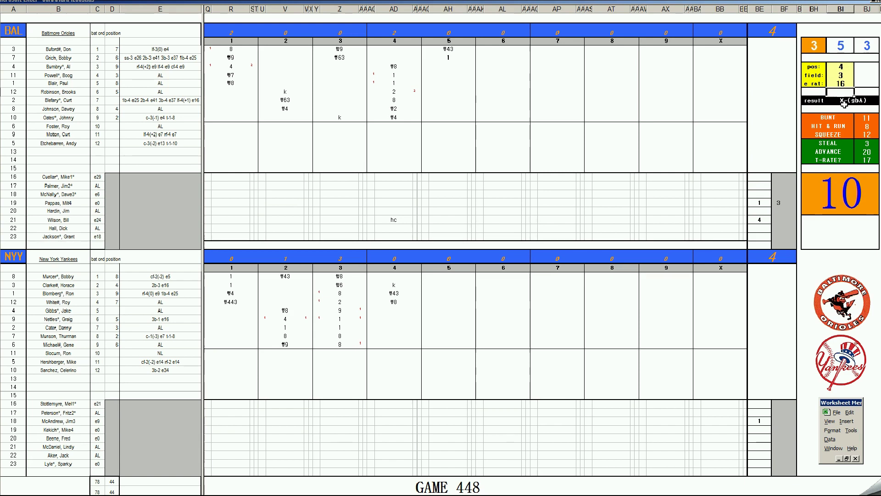
left_click(448, 66)
type("#463")
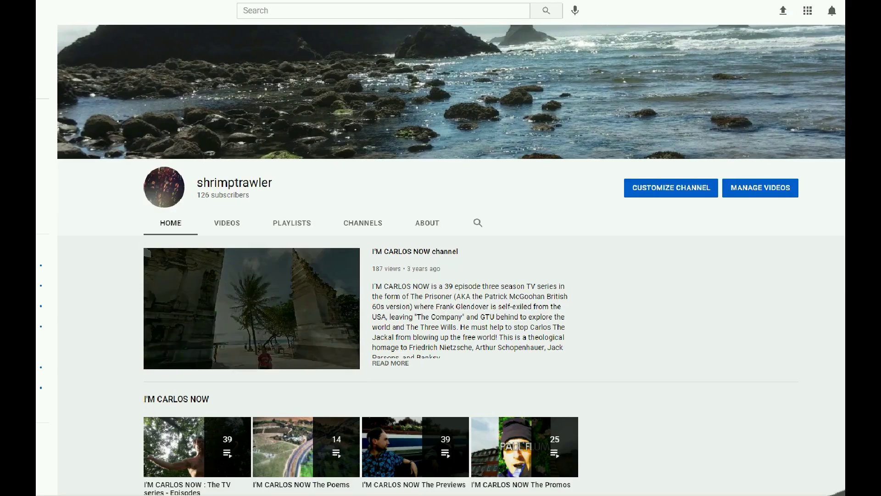
- Scroll the YouTube channel page down to The Trilogy: Stories Of The Will videos
scroll(450, 260, "down", 4)
scroll(451, 260, "down", 4)
- Record k, #9 and #5 for the Yankees' first three 5th-inning batters
scroll(450, 260, "down", 3)
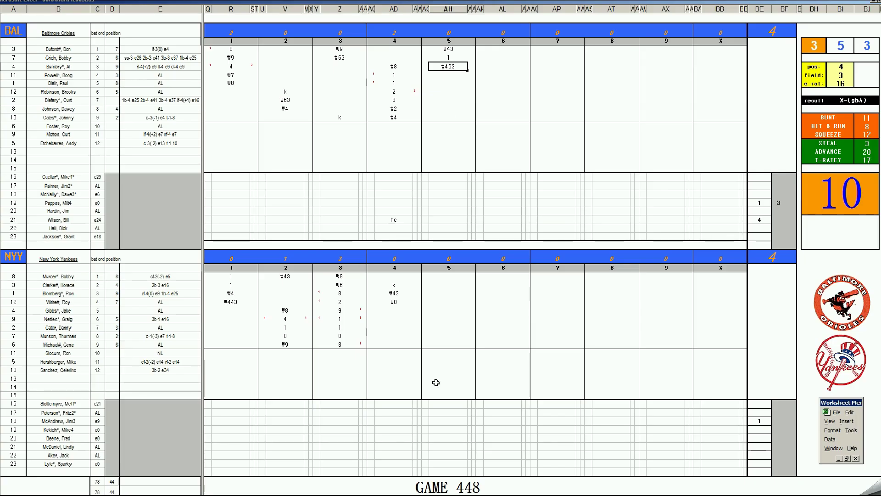
left_click(434, 309)
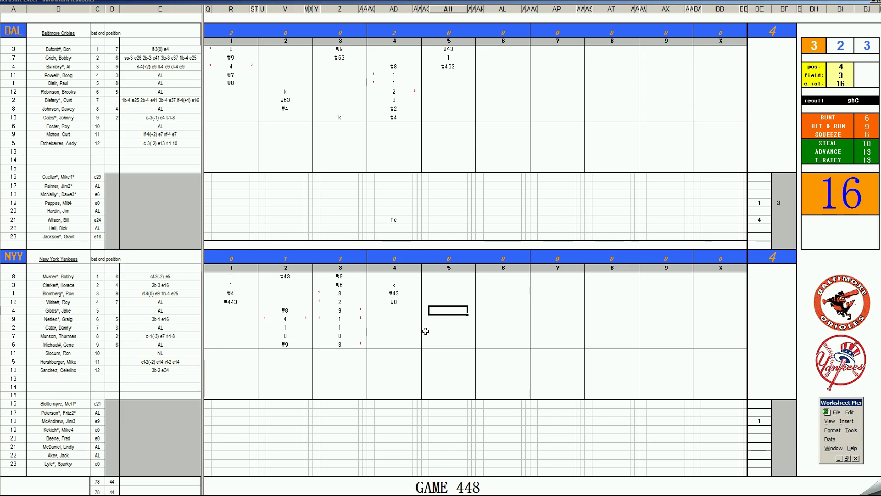
type("k")
key("Return")
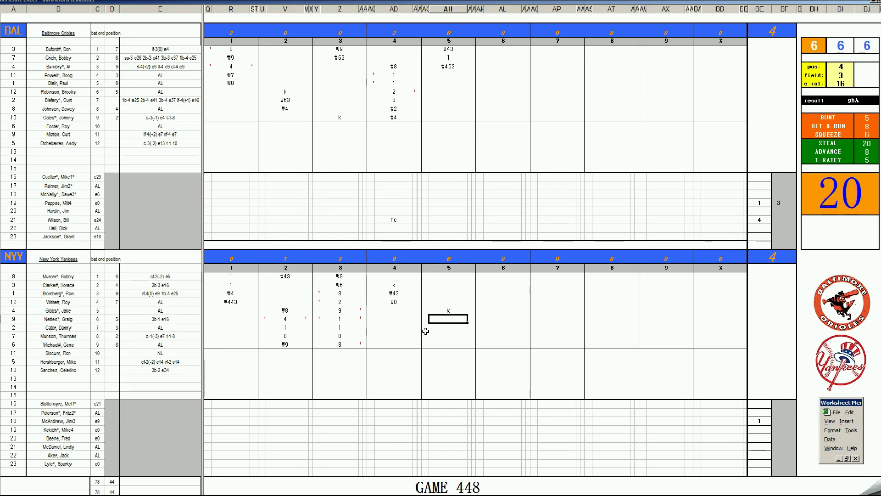
type("#9")
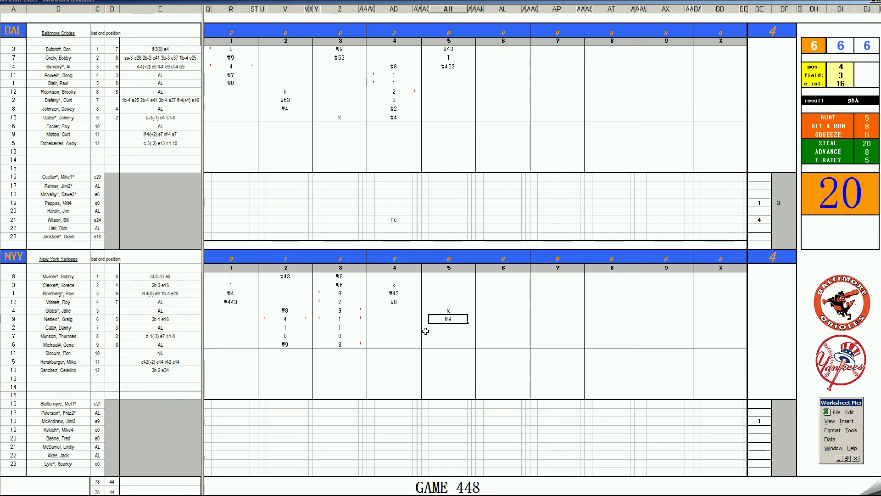
key("Return")
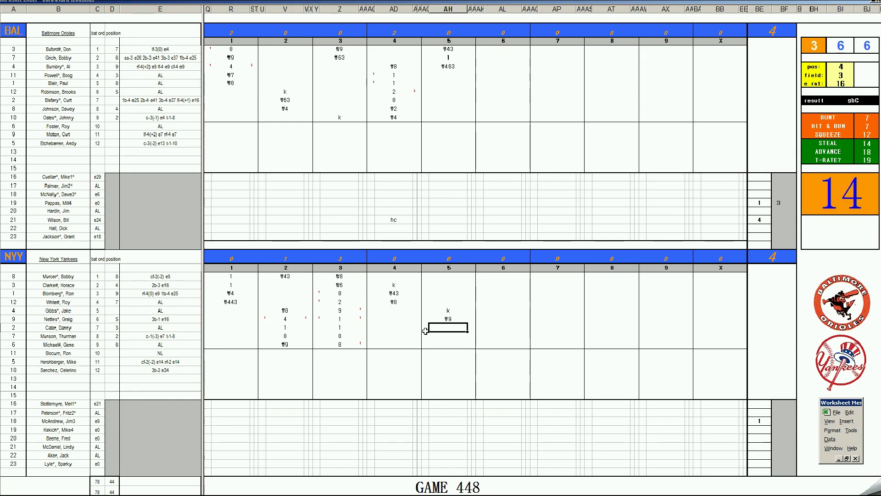
type("#5")
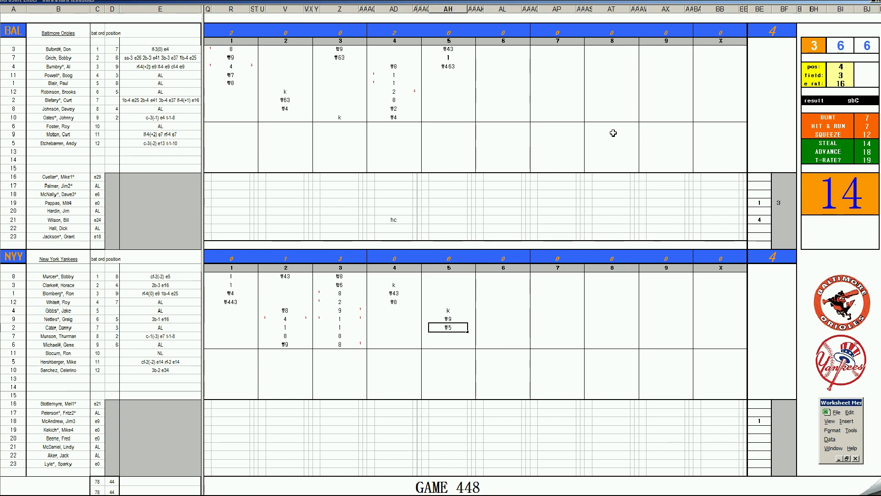
- Enter #9, 1, #43, 8 and k for Baltimore's five 6th-inning batters
left_click(492, 75)
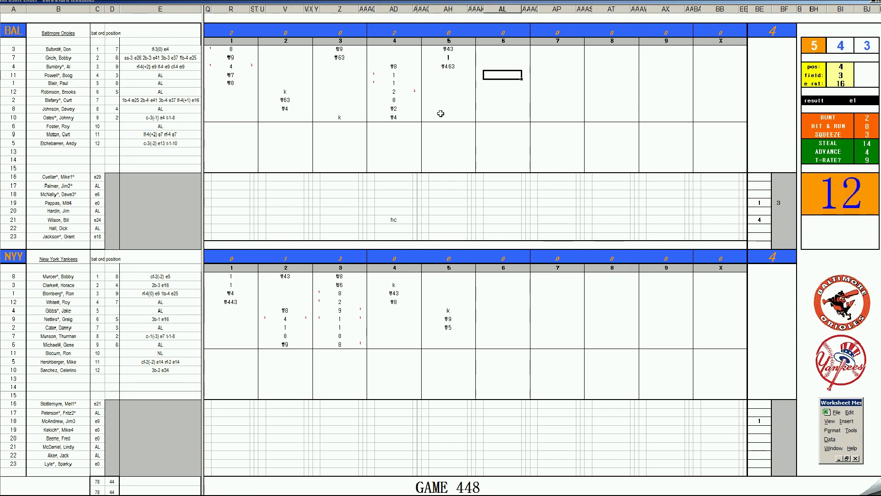
type("#9")
key("Return")
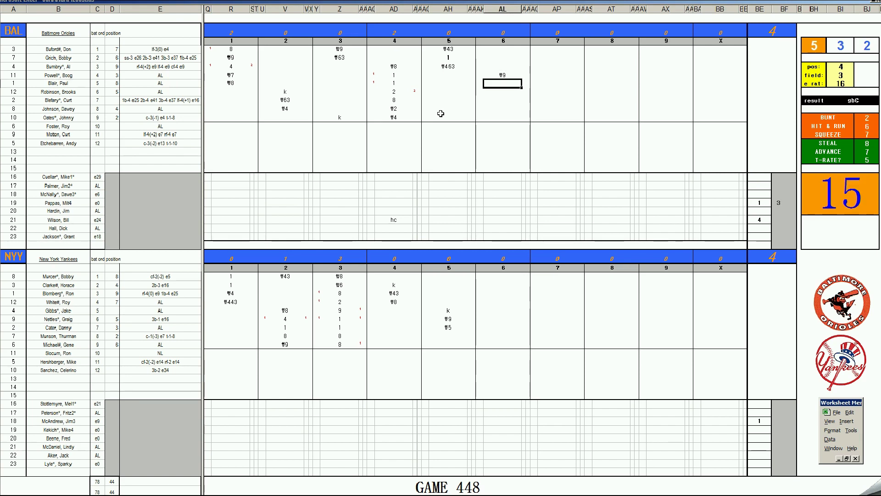
type("1")
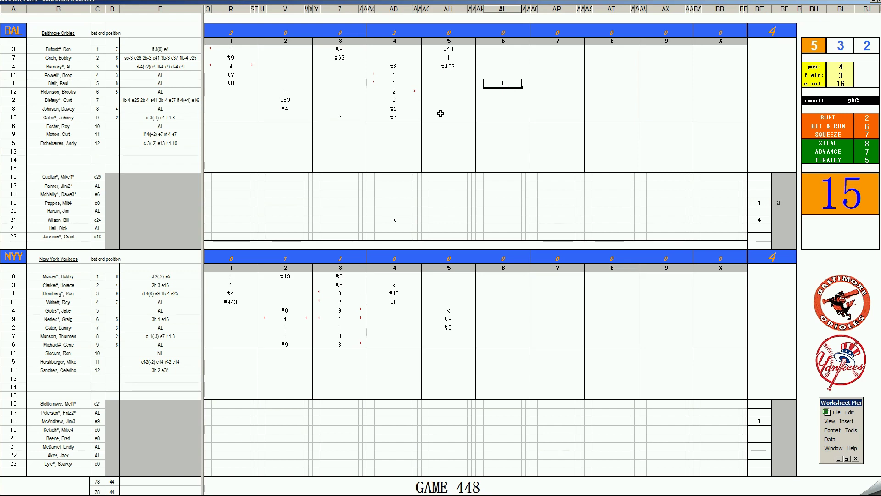
key("Return")
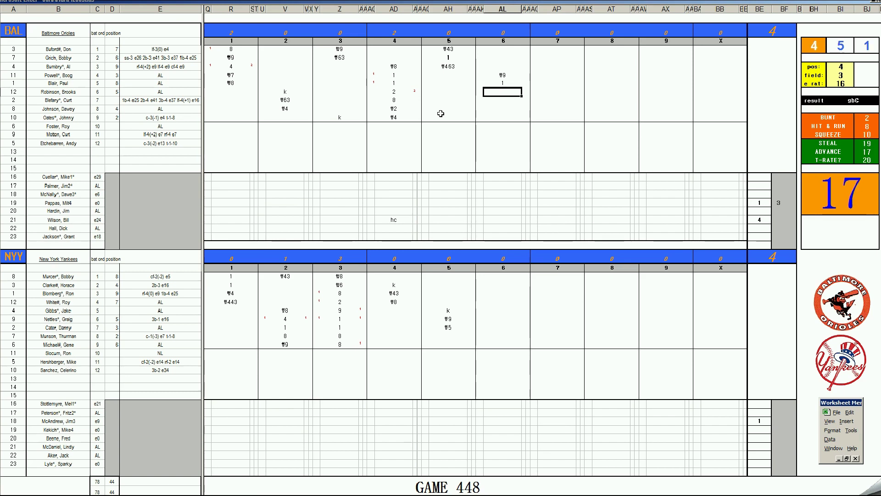
type("#43")
key("Return")
type("8")
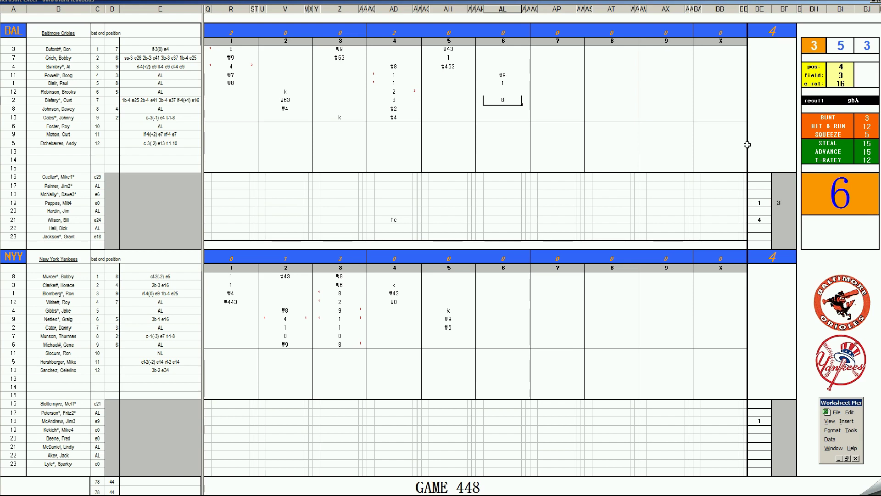
key("Return")
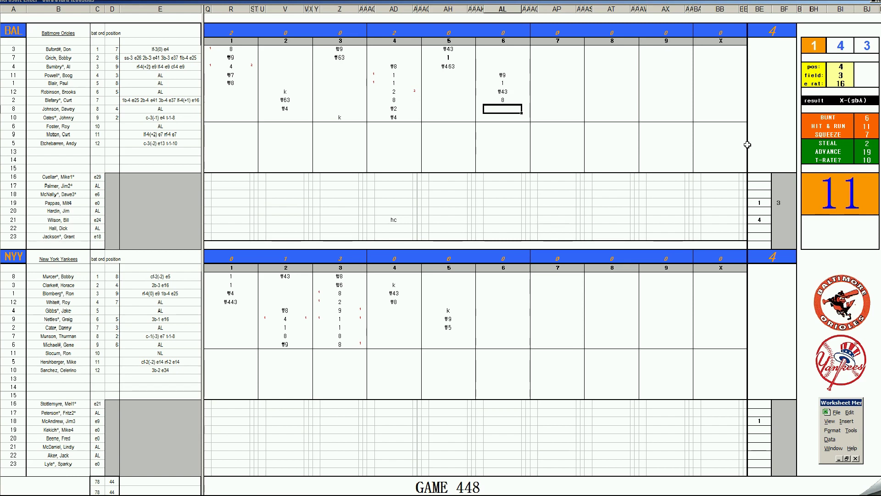
type("k")
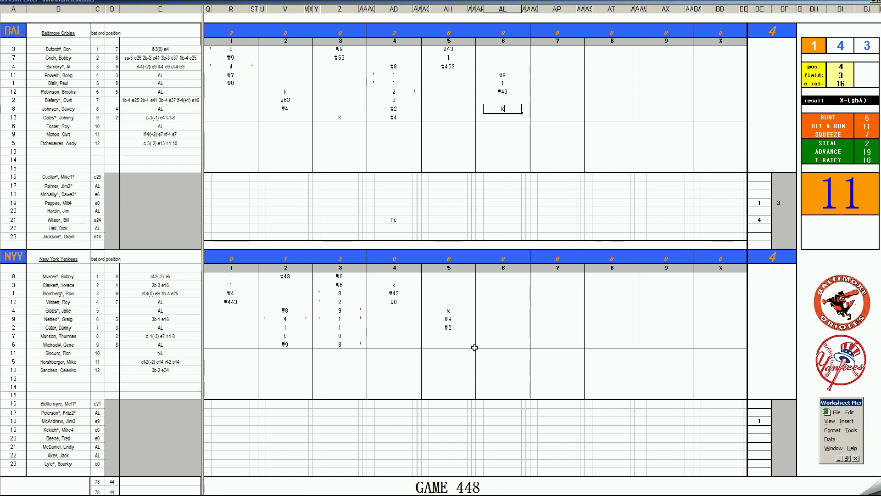
- Record #8 and #4 for the Yankees' last batters and #53 for the 6th-inning leadoff
left_click(504, 335)
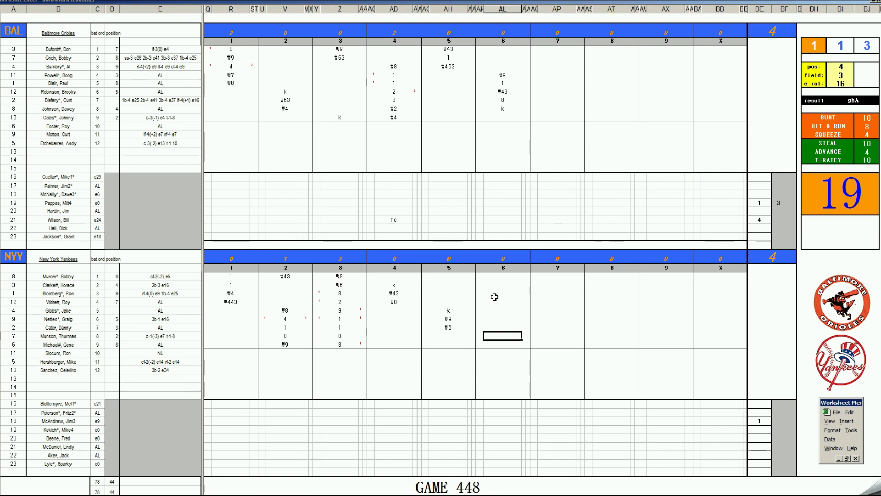
type("#8")
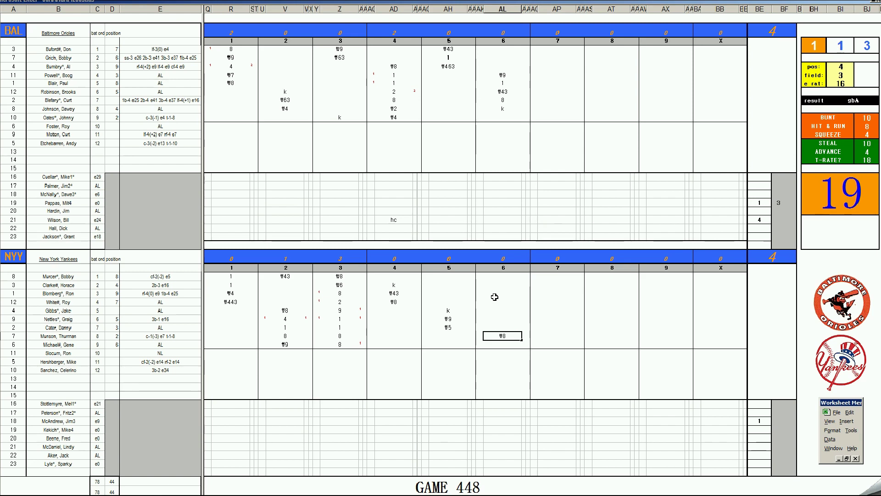
key("Return")
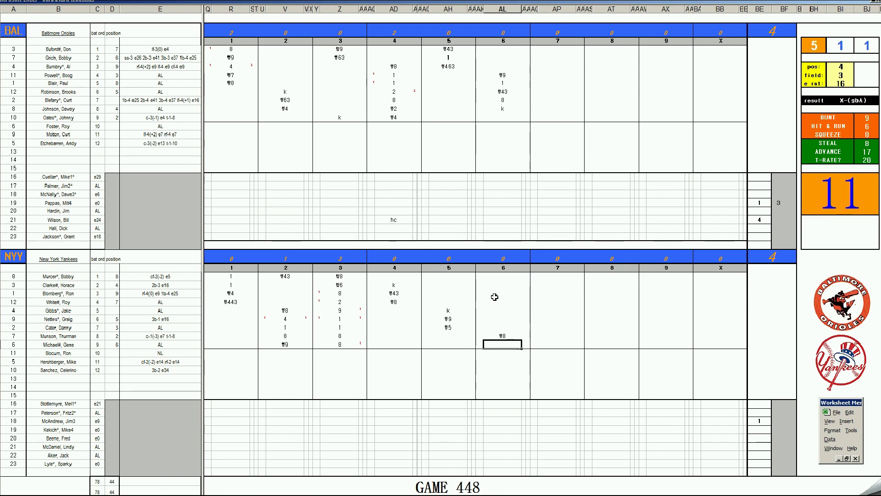
type("#4")
key("Return")
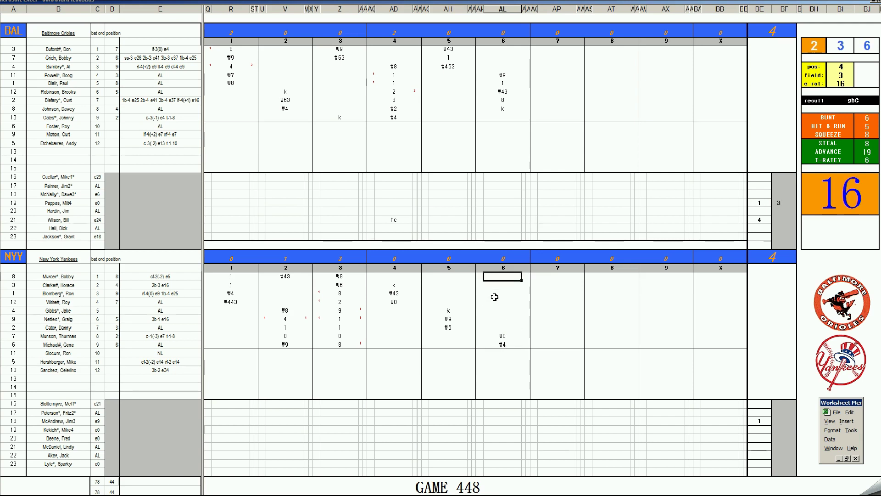
type("#53")
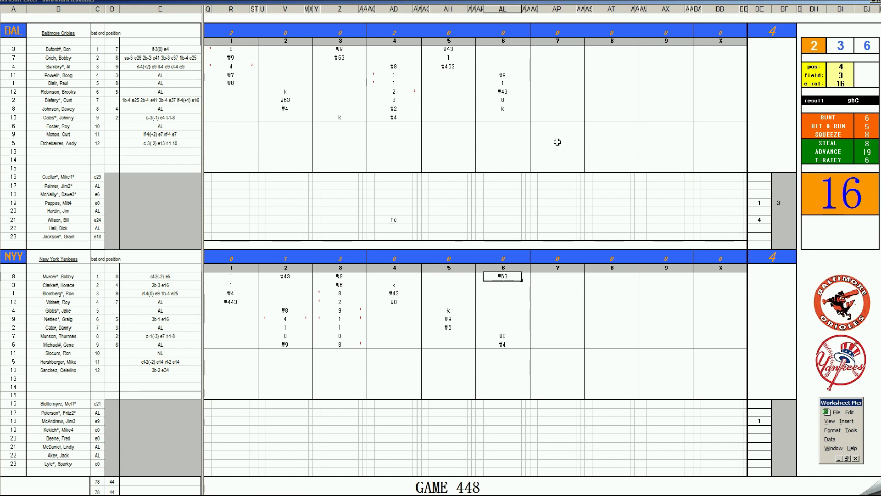
- Enter #3 in row 10, then #8 and #4 for Baltimore's first two 7th-inning batters
left_click(546, 118)
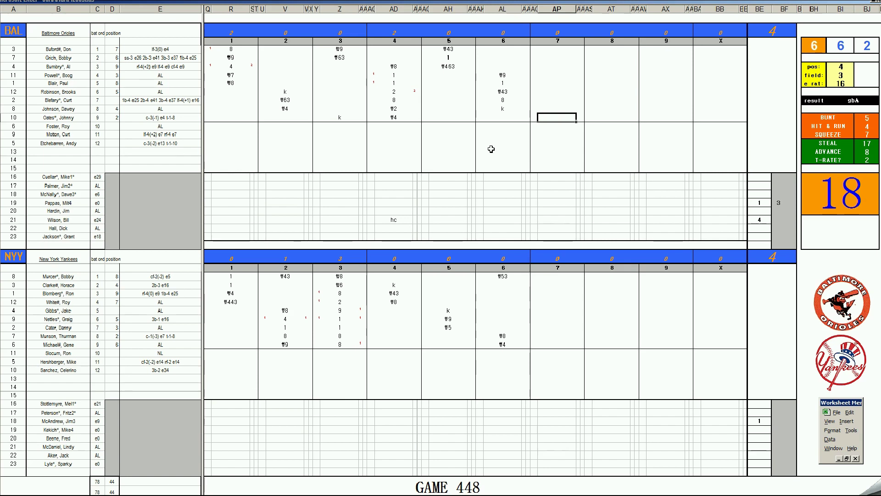
type("#3")
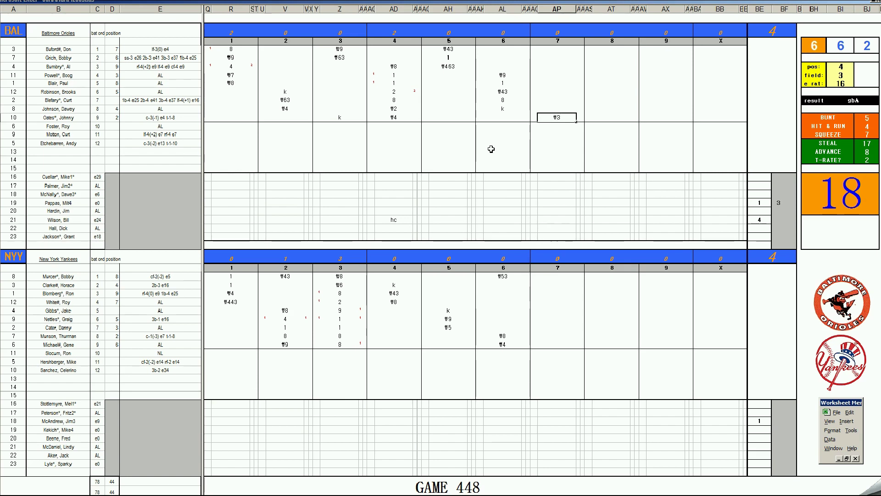
key("Return")
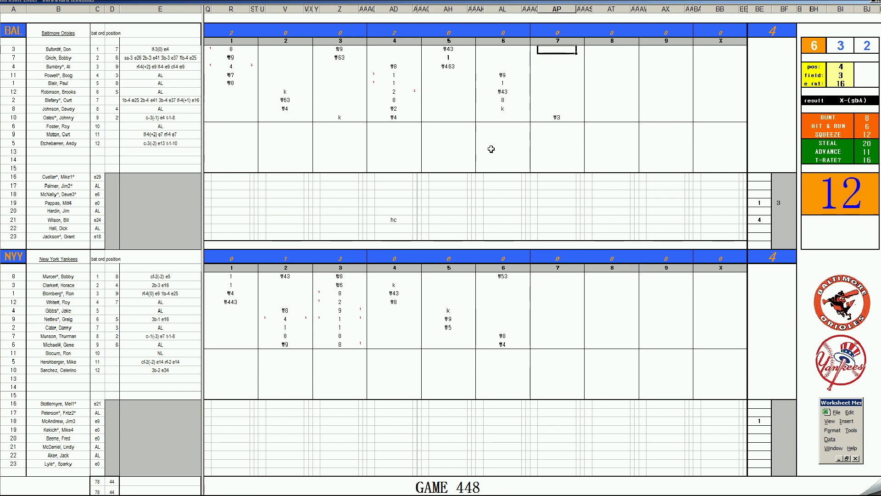
type("#8")
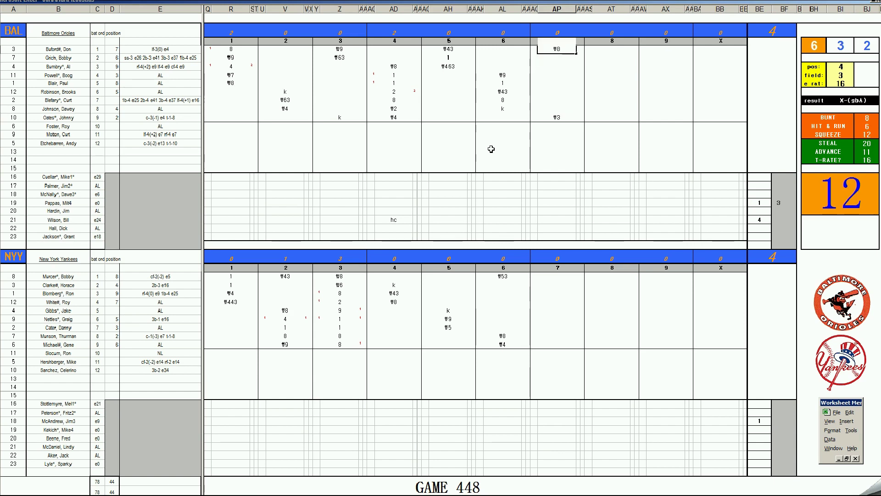
key("Return")
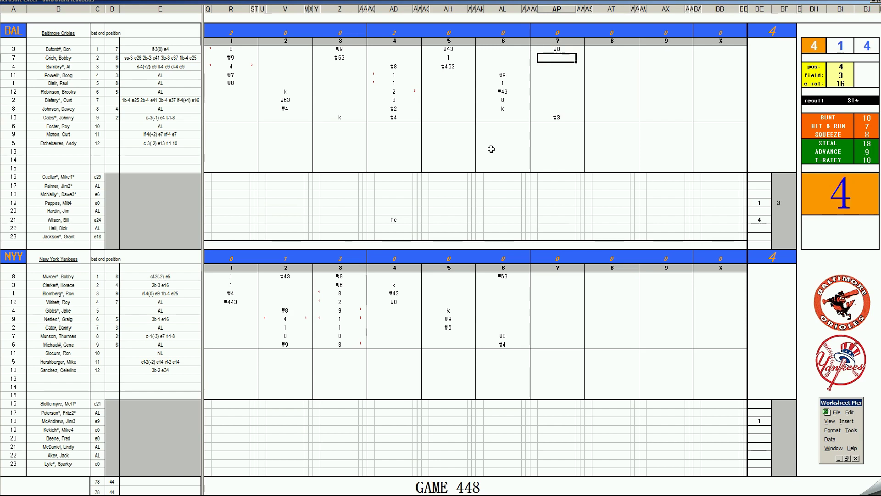
type("#4")
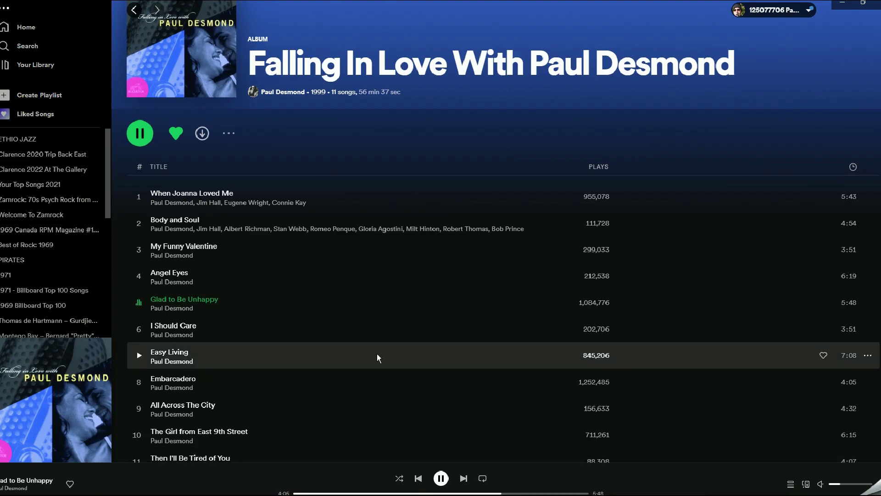
- Start Easy Living in Spotify, raise the volume slightly, and return to the Game 448 workbook
scroll(376, 353, "up", 2)
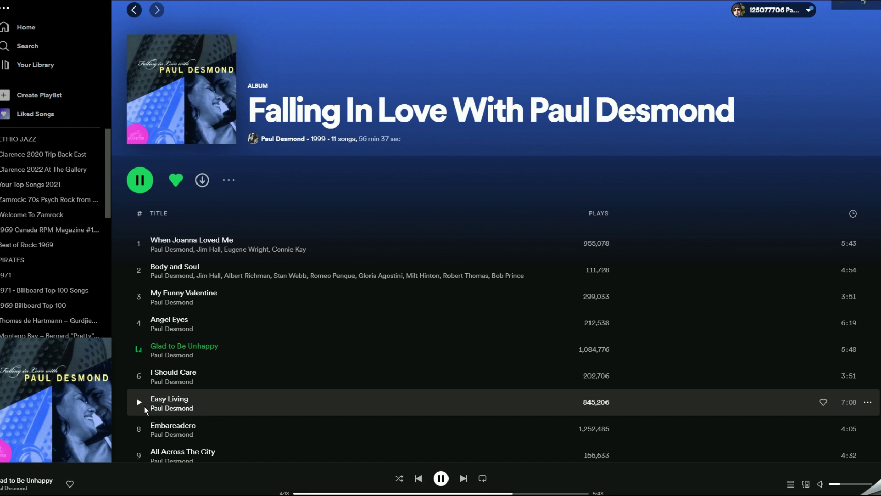
left_click(140, 404)
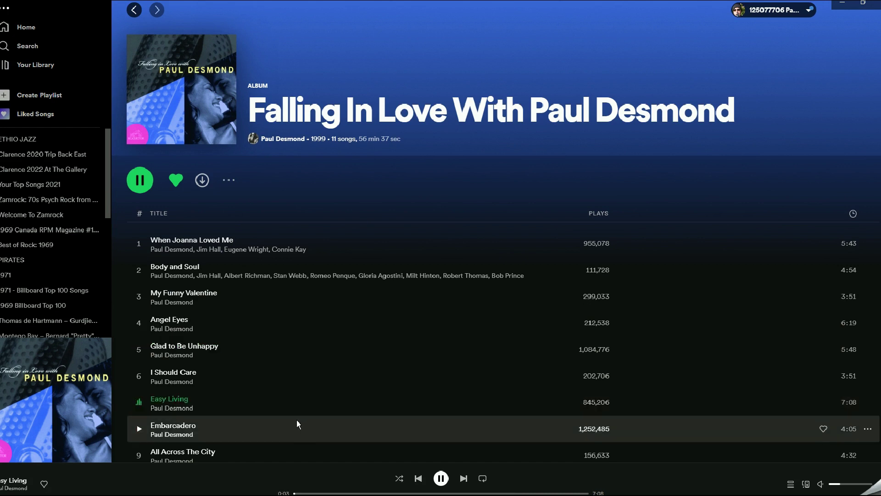
left_click_drag(836, 488, 846, 484)
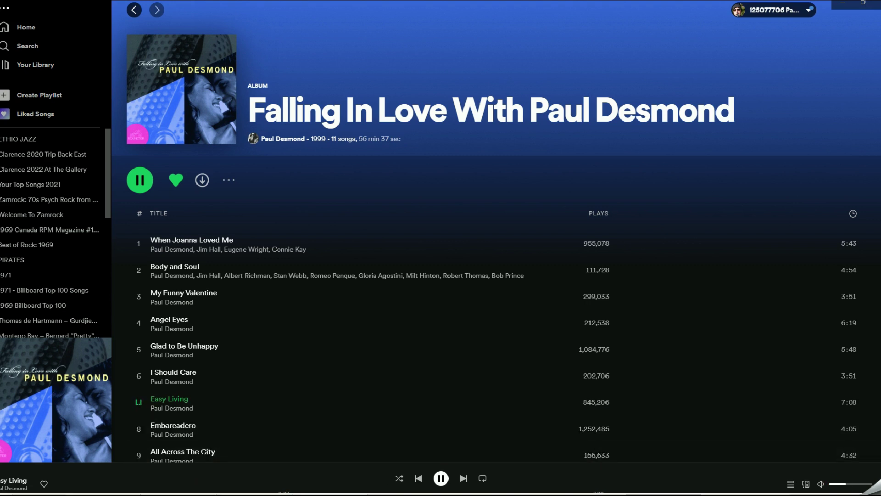
mouse_move(218, 493)
left_click(183, 470)
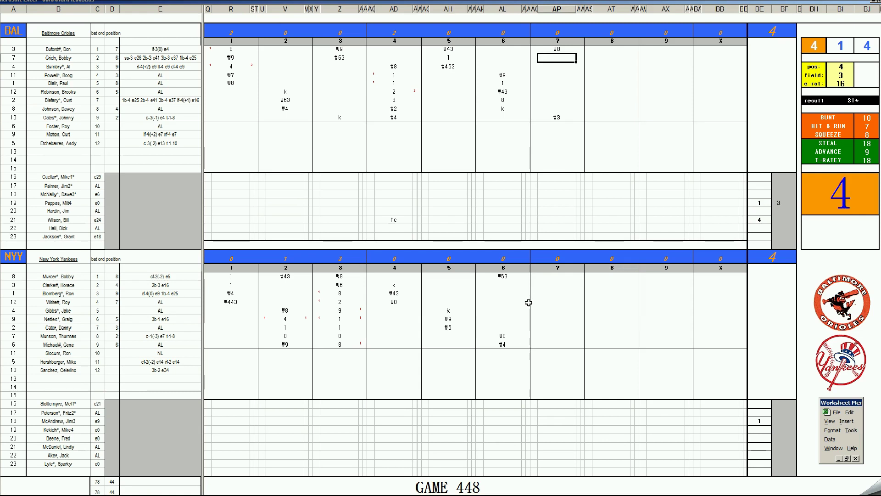
- Update the pitcher rating inputs in column BI to pos 5, field 1, e rat 18
left_click(554, 285)
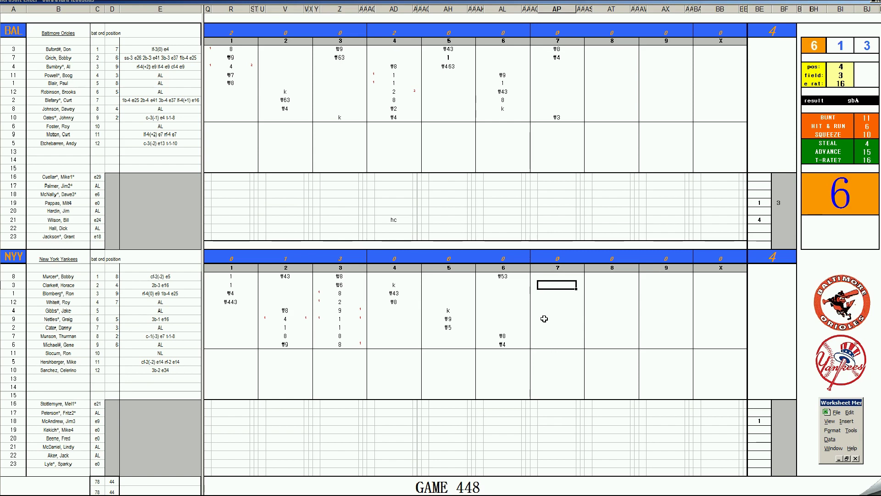
key("ctrl+r")
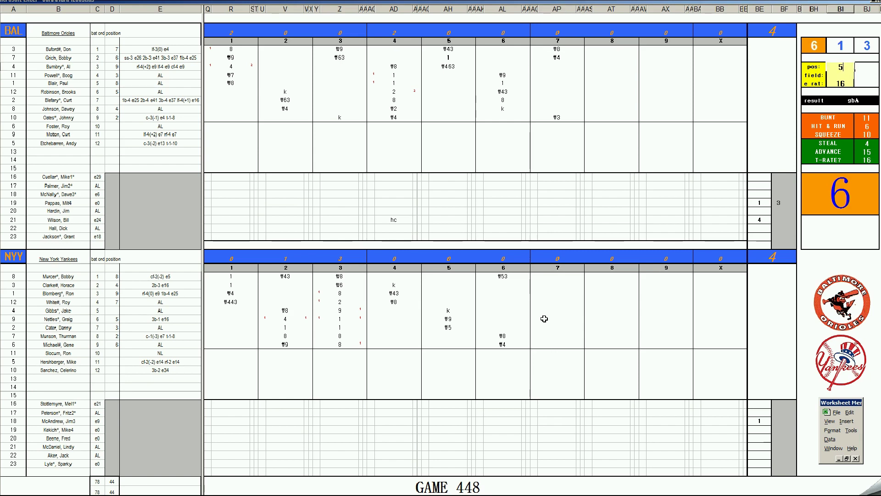
key("ctrl+r")
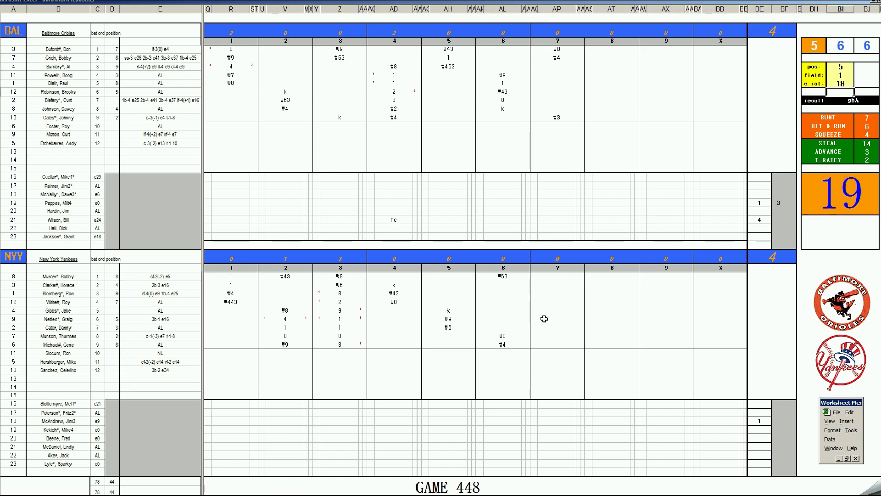
left_click(555, 284)
- Record #53, #63 and #9 for the Yankees' 7th-inning batters
type("#")
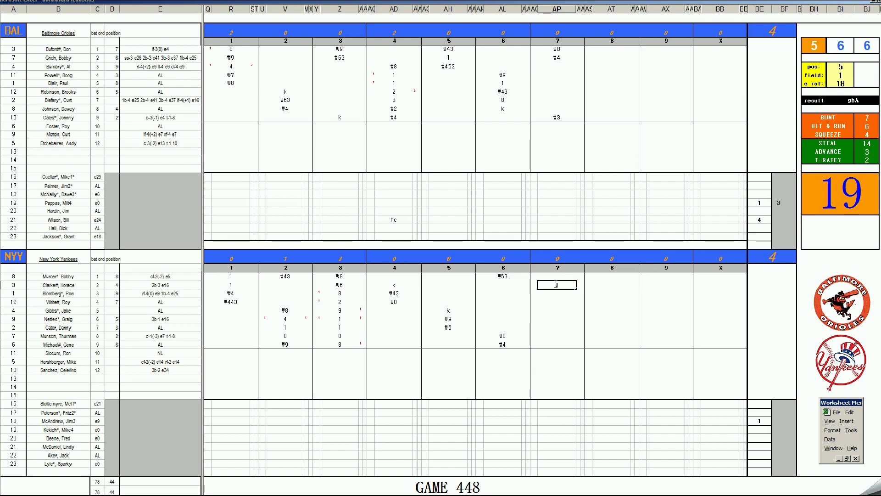
type("53")
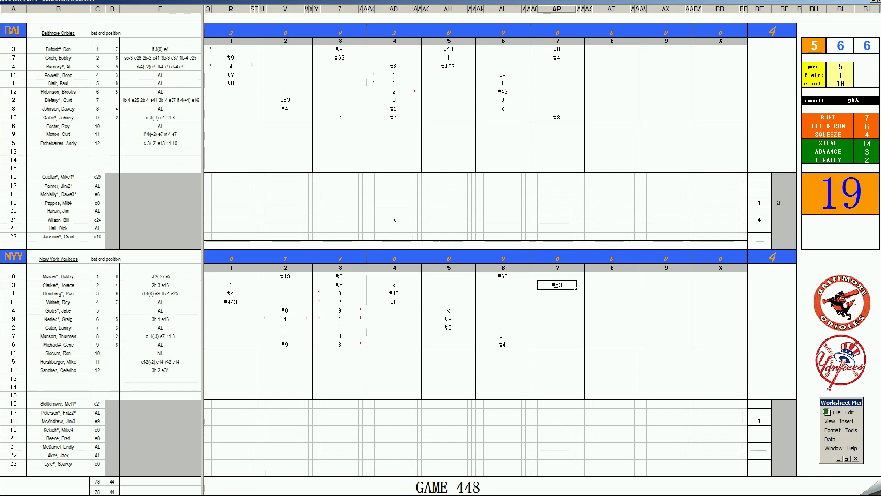
key("Return")
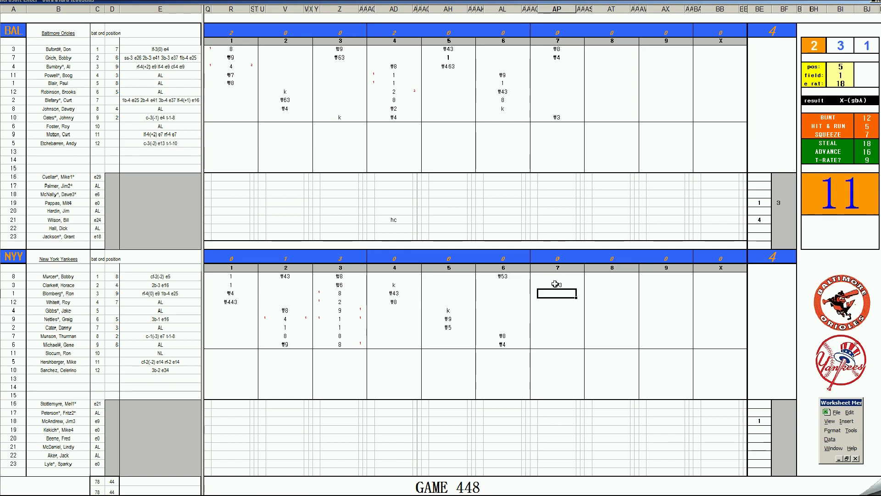
type("#63")
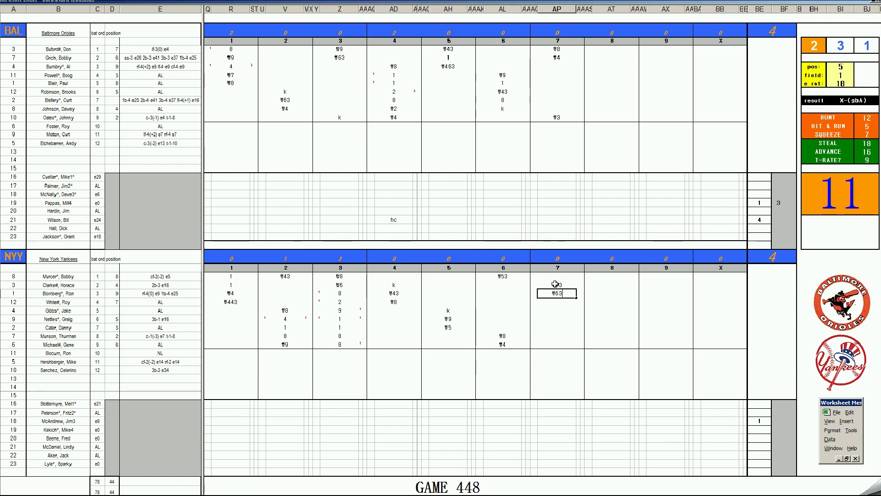
key("Return")
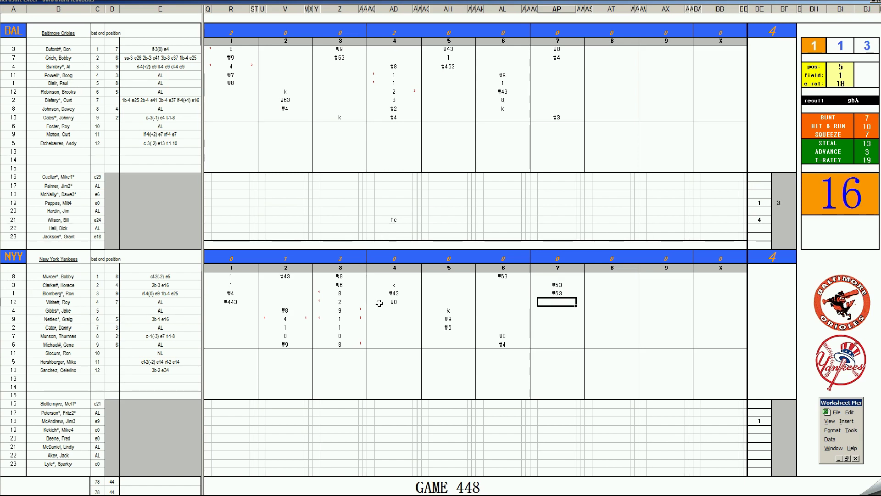
type("#9")
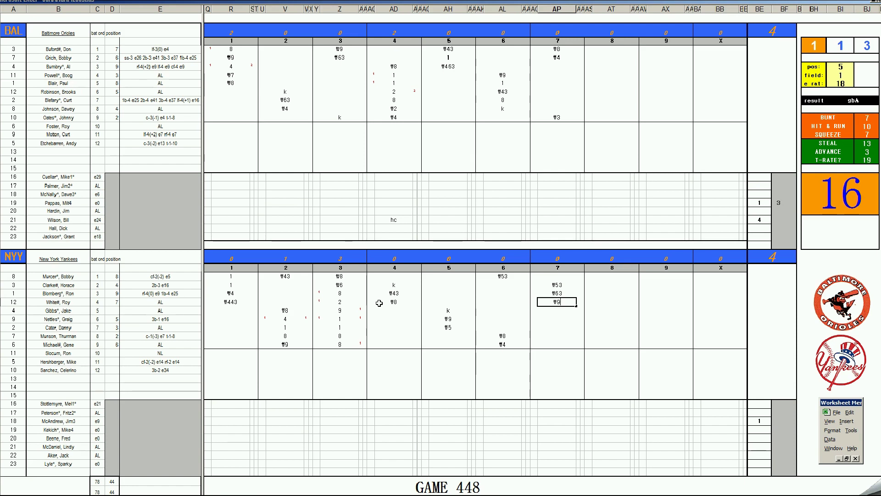
- Enter 4 in cell BF21 beside the Orioles' existing 4
left_click(776, 219)
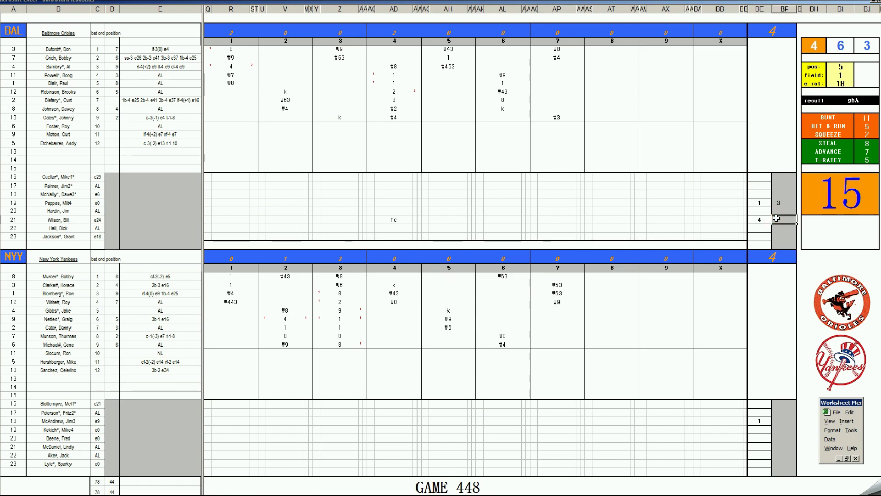
type("4")
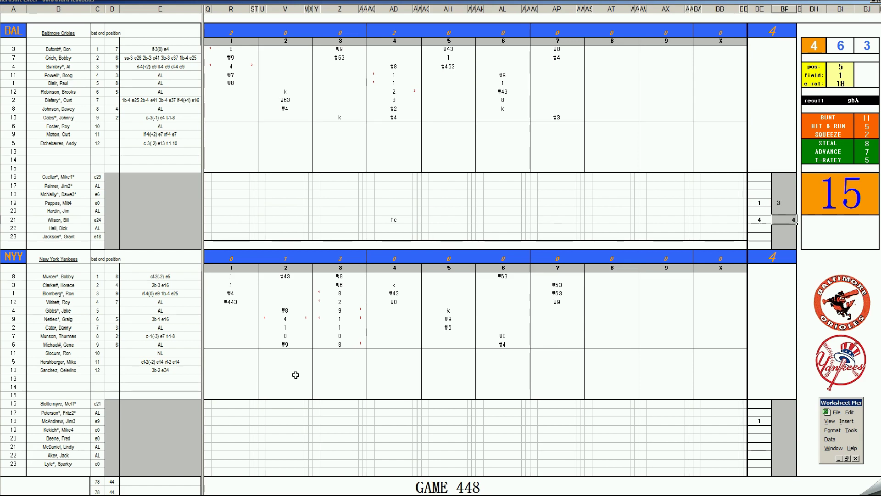
- Enter 7 in the Yankees' row-18 BF cell beside the 1
left_click(781, 421)
type("7")
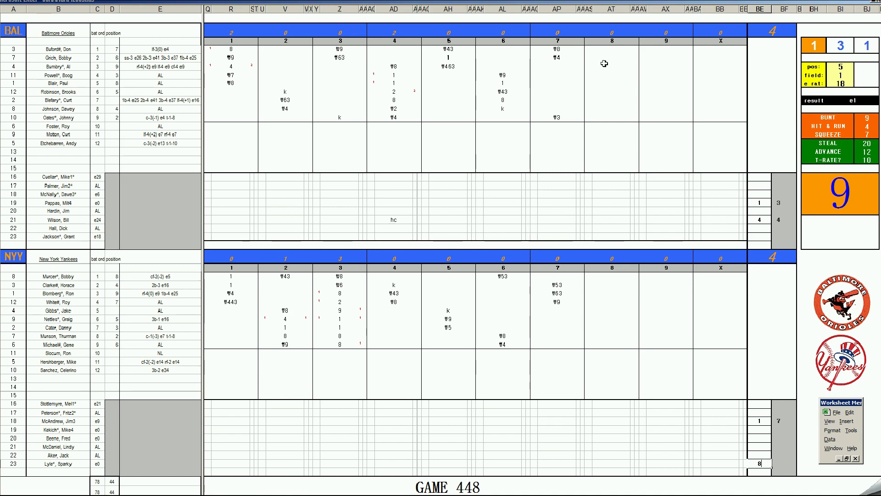
- Enter 8 for the Orioles' third batter in the 8th-inning column
left_click(604, 64)
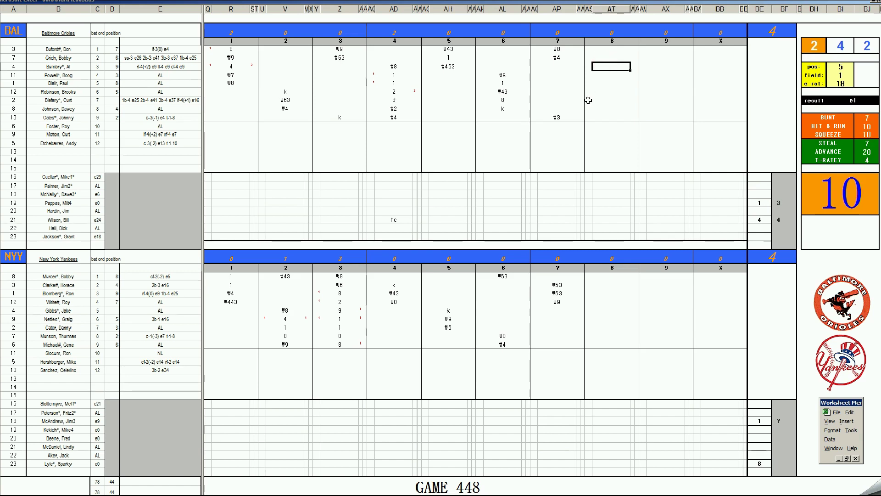
type("8")
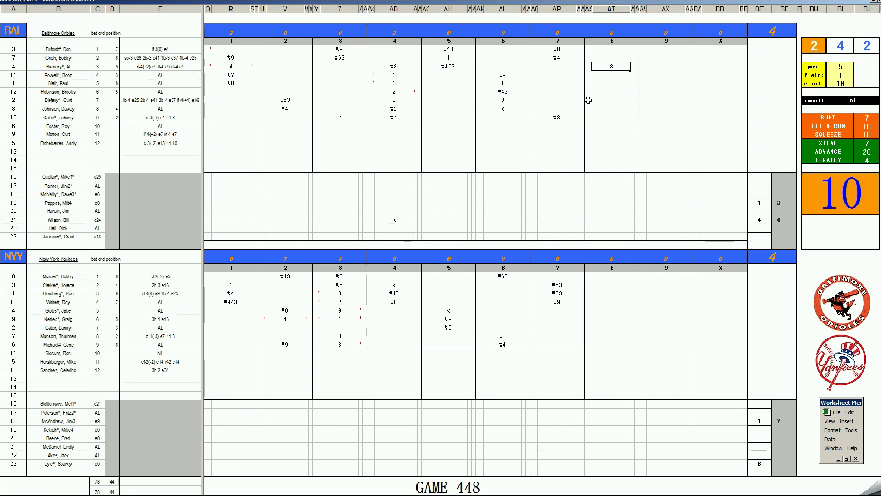
key("Return")
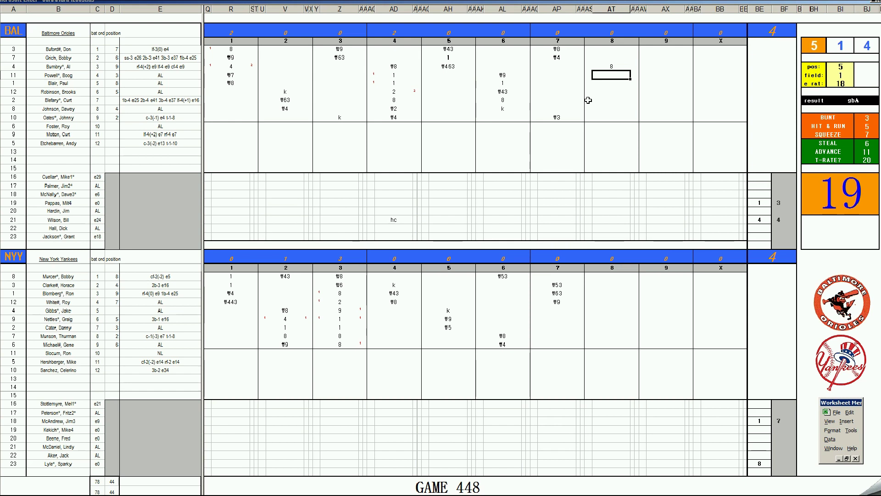
- Set the pitcher fielding entries to position 6 and field 2
key("Tab")
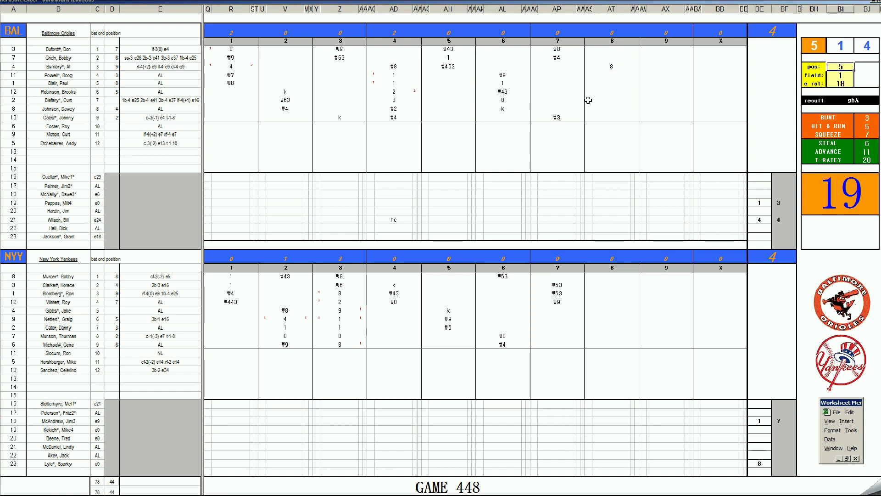
type("6")
key("Return")
type("2")
key("Return")
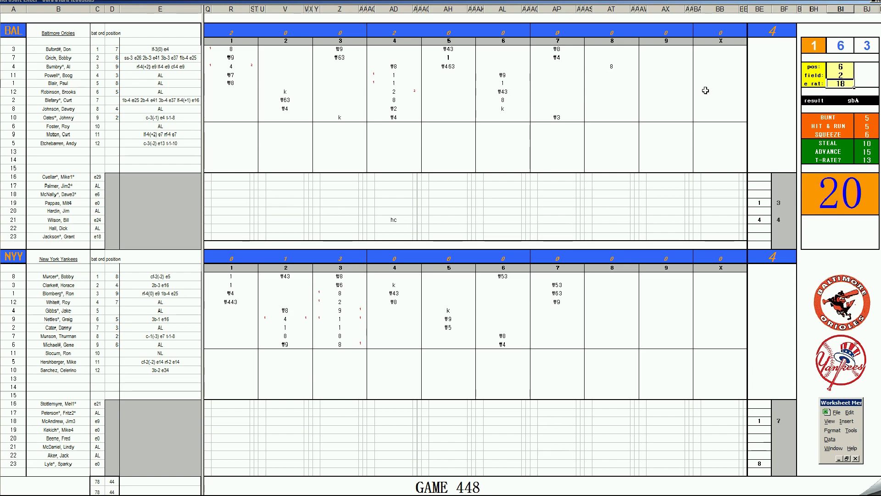
- Enter #643 for the next Orioles batter, then correct that entry to #63
left_click(612, 75)
type("#64")
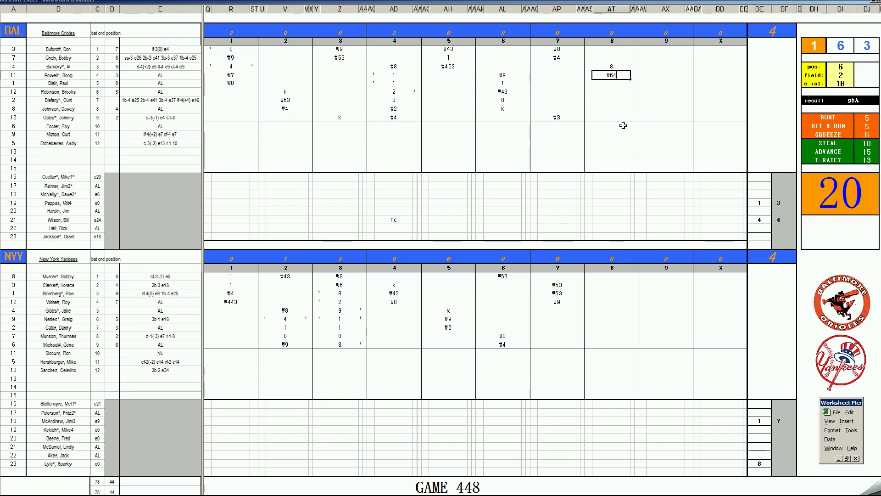
type("3")
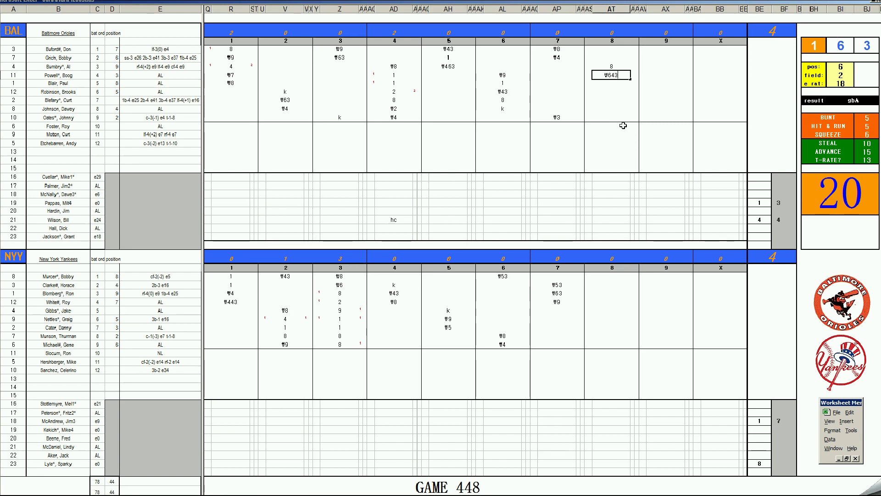
key("Return")
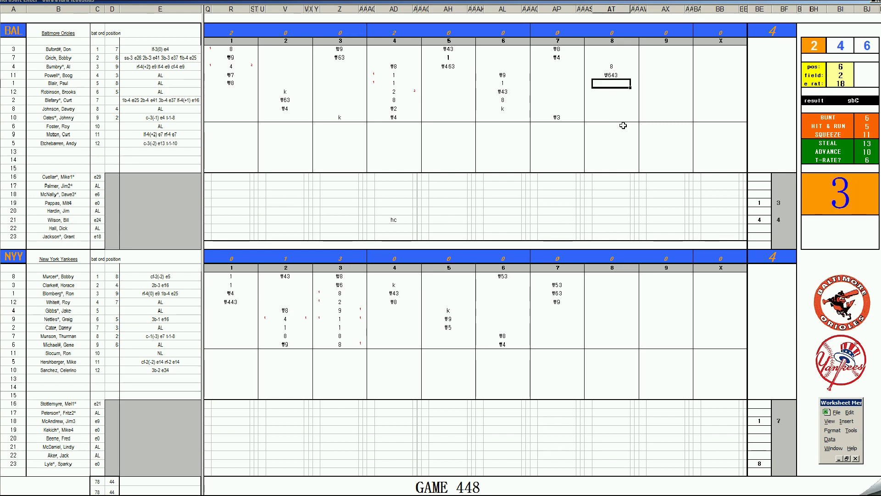
key("Up")
type("#63")
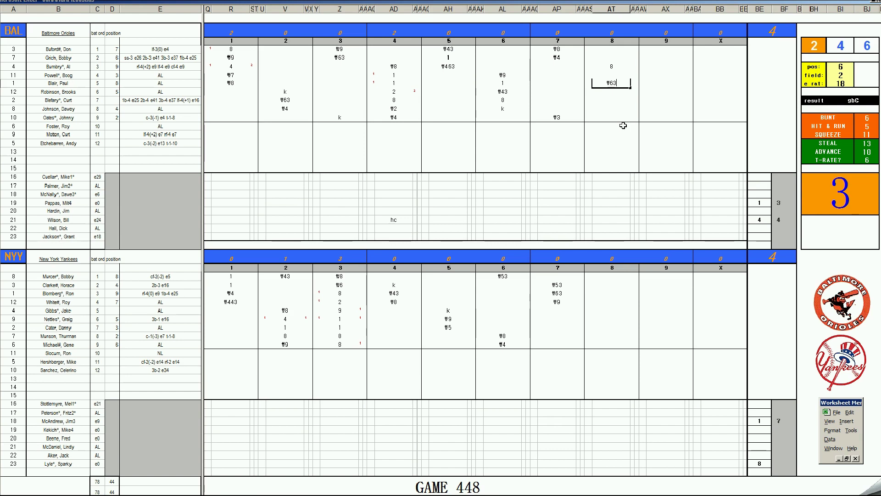
- Enter 8 in cell BE23 of the Orioles' pitching totals box
left_click(763, 235)
type("8")
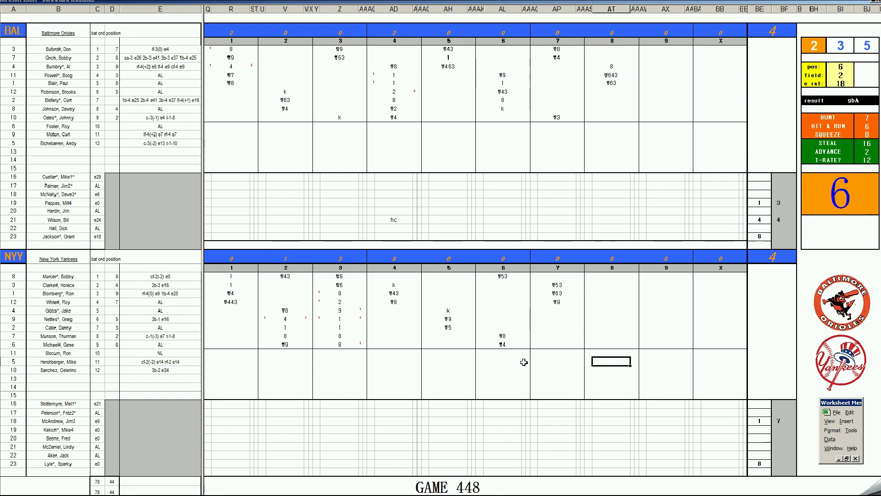
- Record #63, then #7, 1, 8 and k for the Yankees' 8th-inning batters
type("#63")
key("Up")
key("Up")
key("Up")
key("Up")
key("Up")
key("Up")
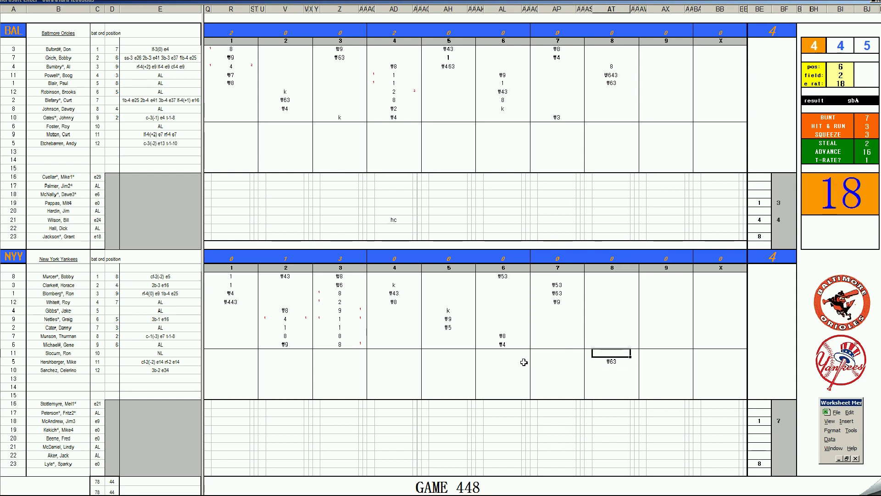
key("Down")
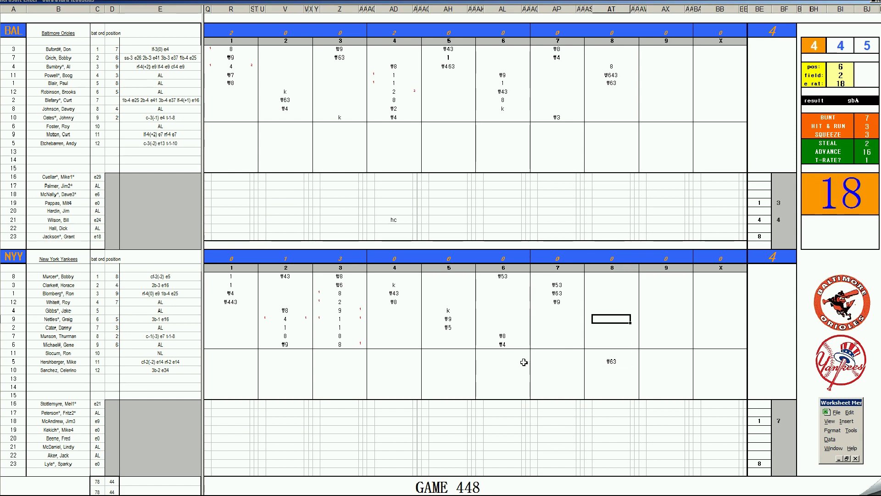
type("#7")
key("Return")
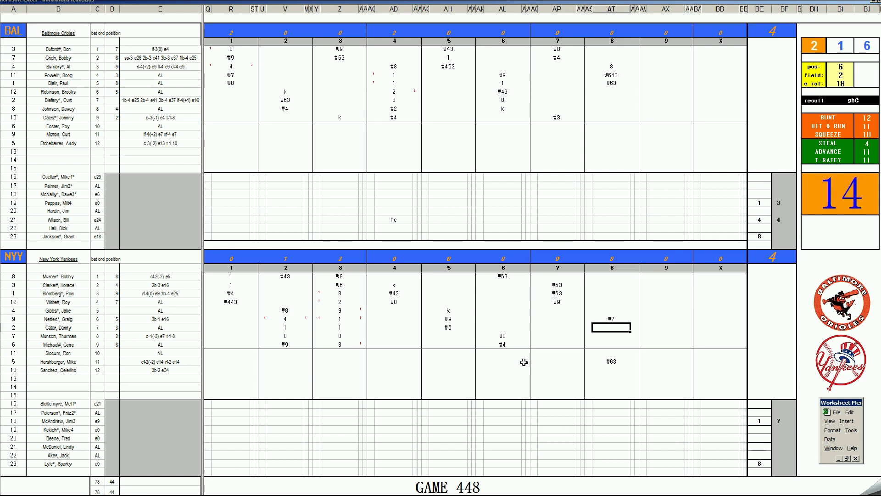
type("1")
key("Return")
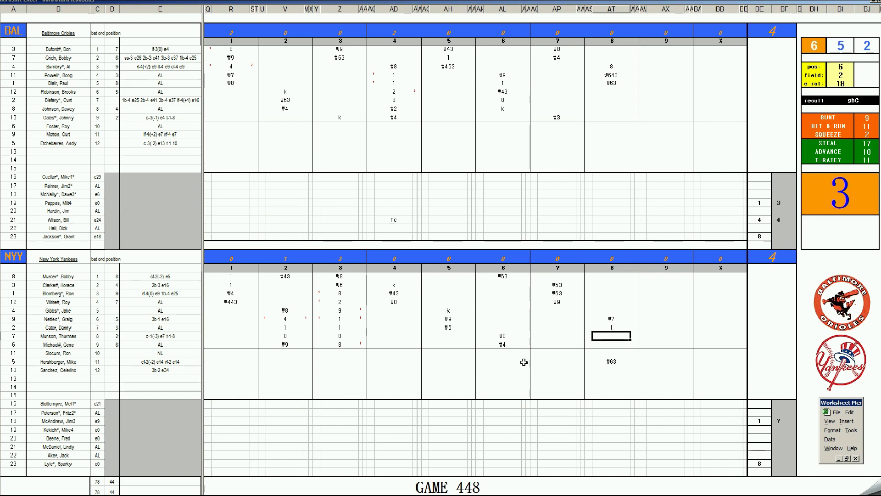
type("8")
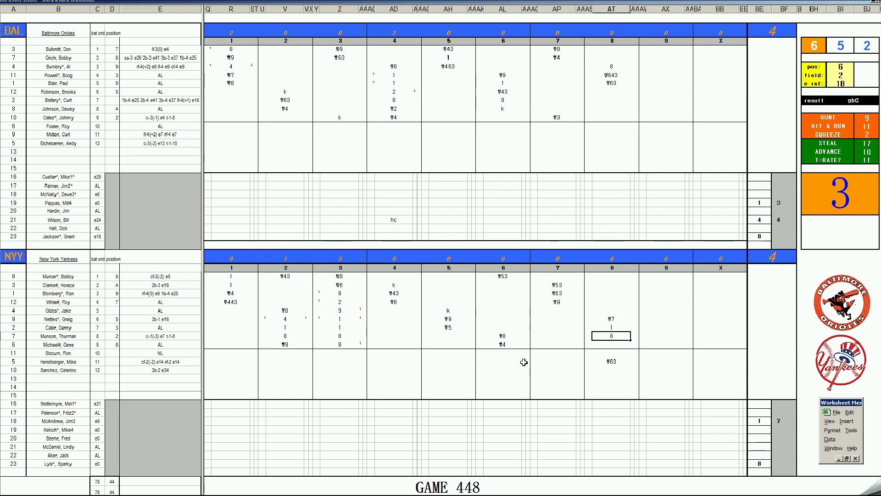
key("Return")
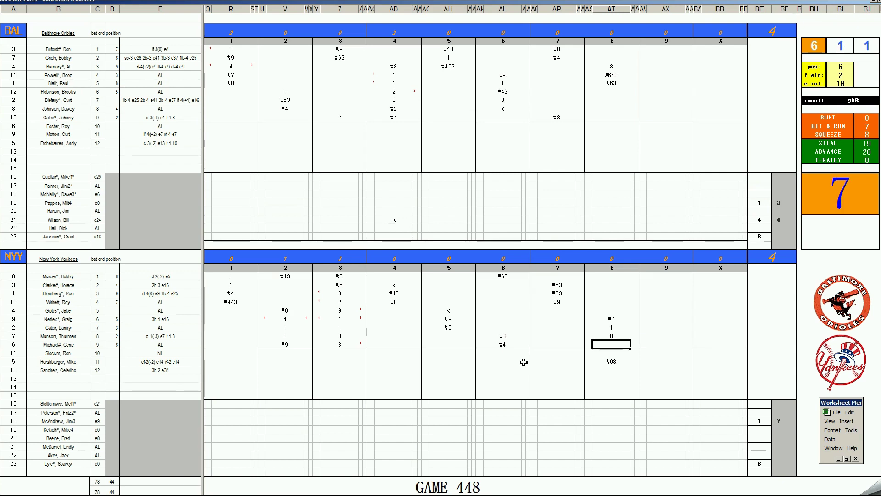
type("k")
- Record #63, #9 and #33 for the Orioles' batters in 9th-inning column AX
left_click(656, 92)
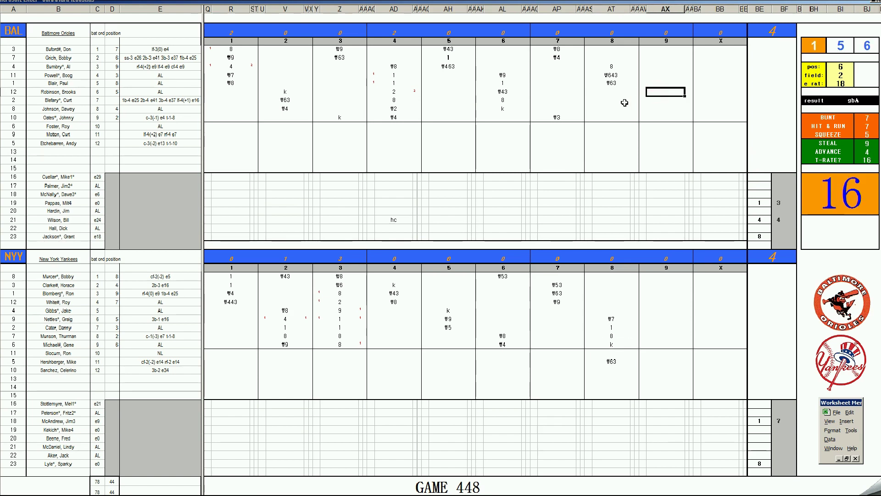
type("#63")
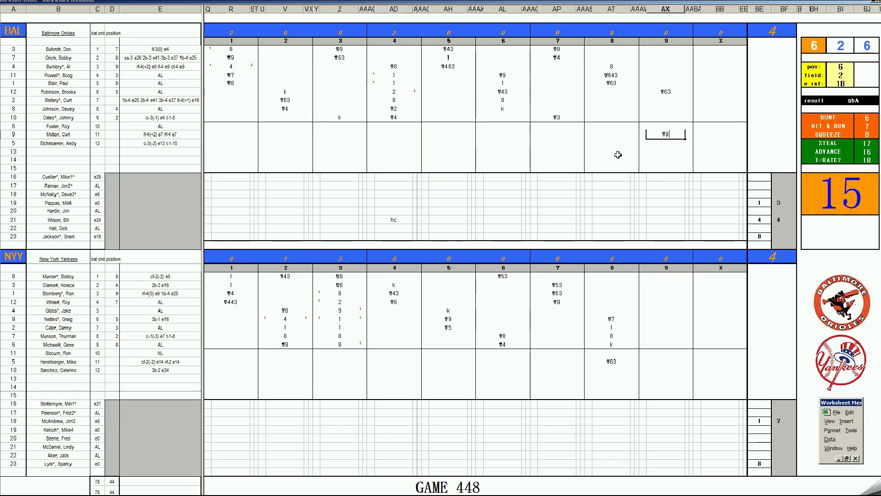
key("Return")
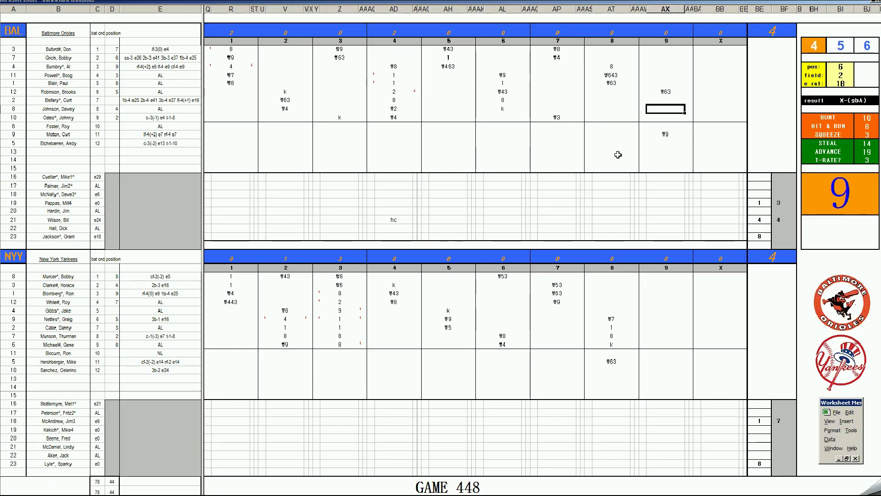
type("#33")
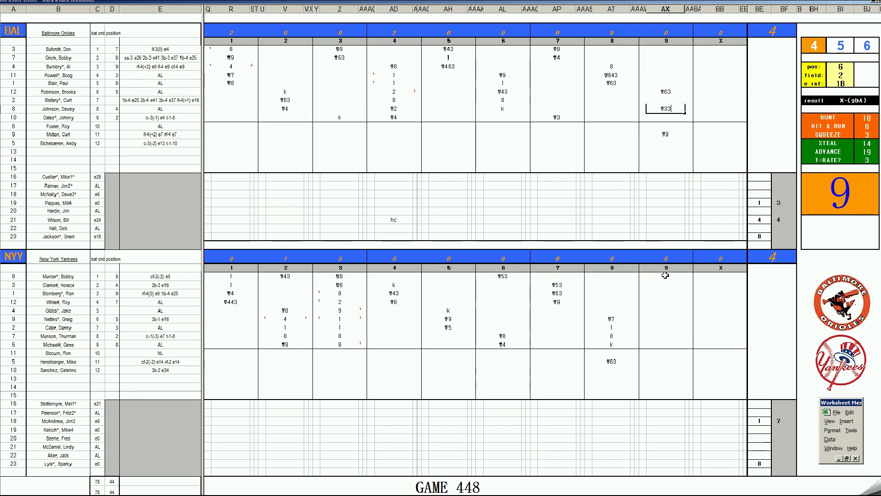
- Enter 1 for the Yankees' 9th-inning leadoff batter in column AX
left_click(665, 276)
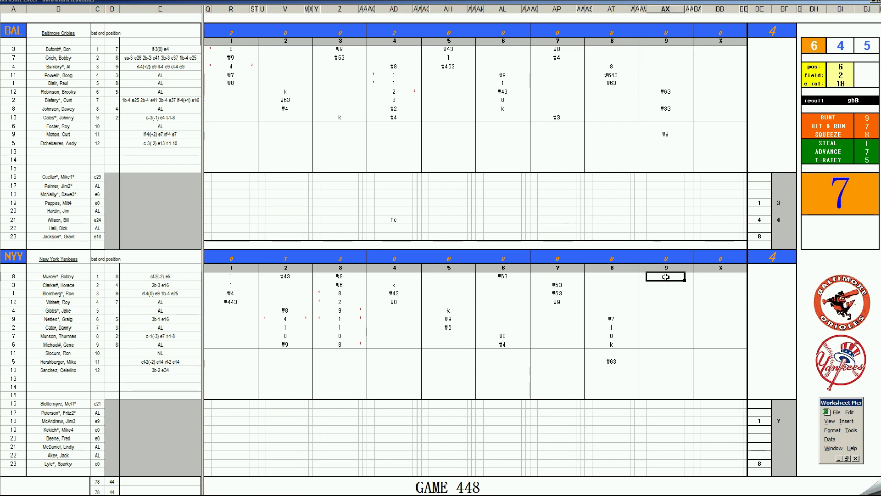
double_click(666, 276)
type("1")
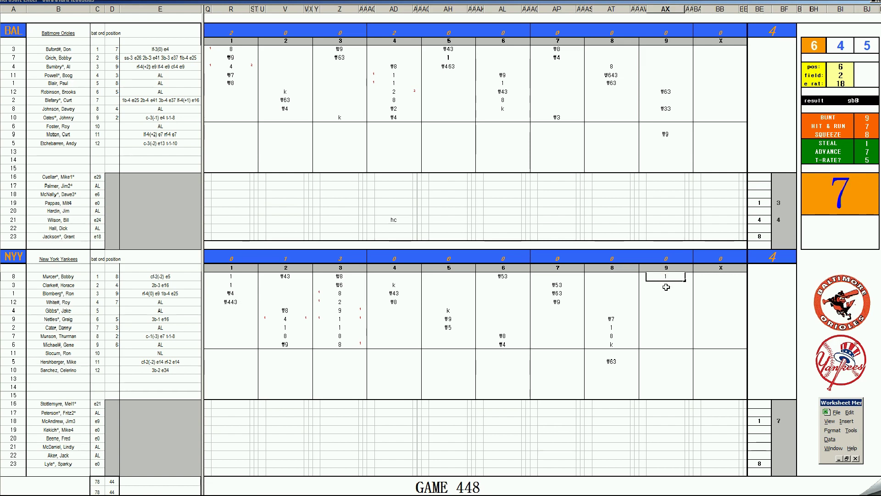
key("Return")
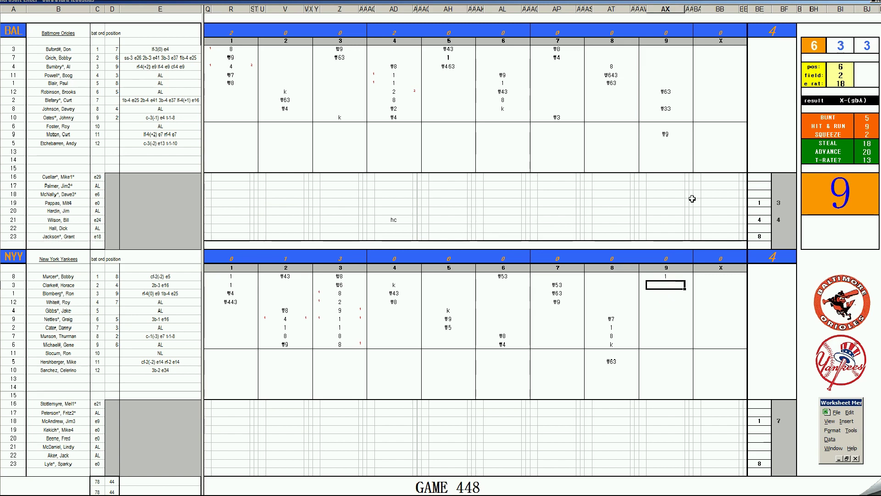
- Type #54 for the Yankees' second batter of the 9th inning
type("#54")
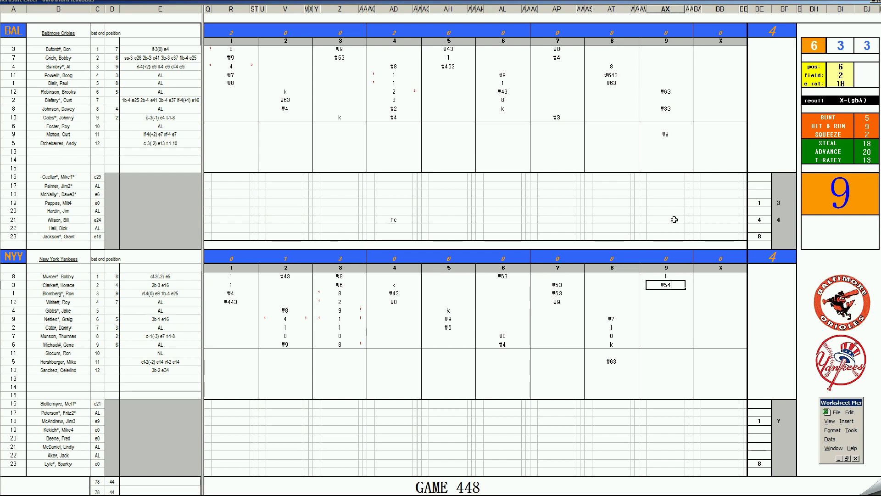
- Record #643 for a later Yankees batter in the 9th inning
left_click(657, 368)
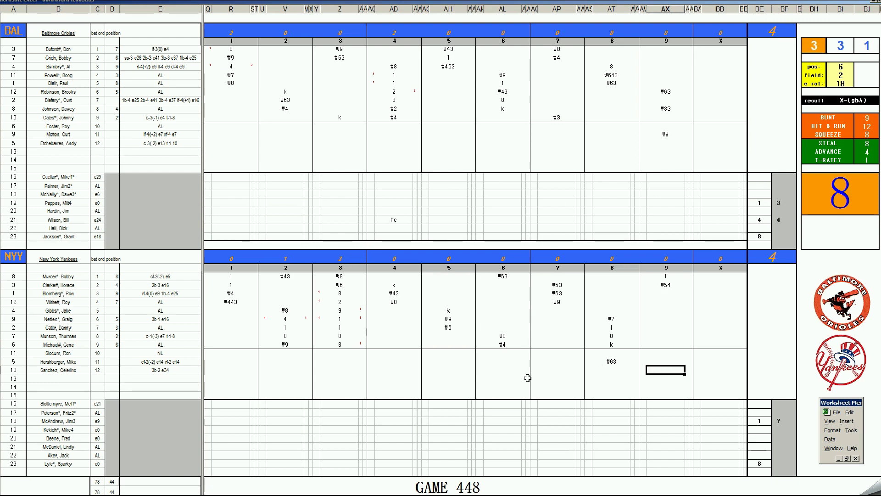
type("#643")
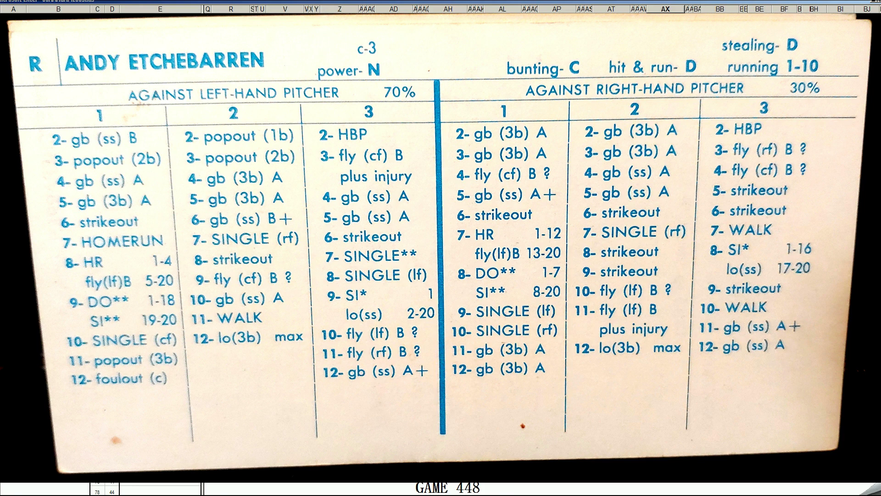
left_click(720, 247)
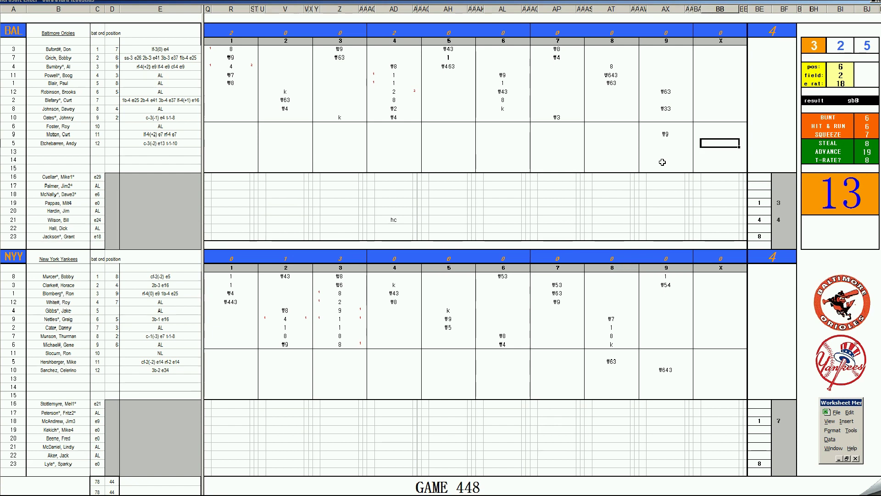
- Enter 1 for Etchebarren and 1 for the top batter in the Orioles' X-inning column BB
type("1")
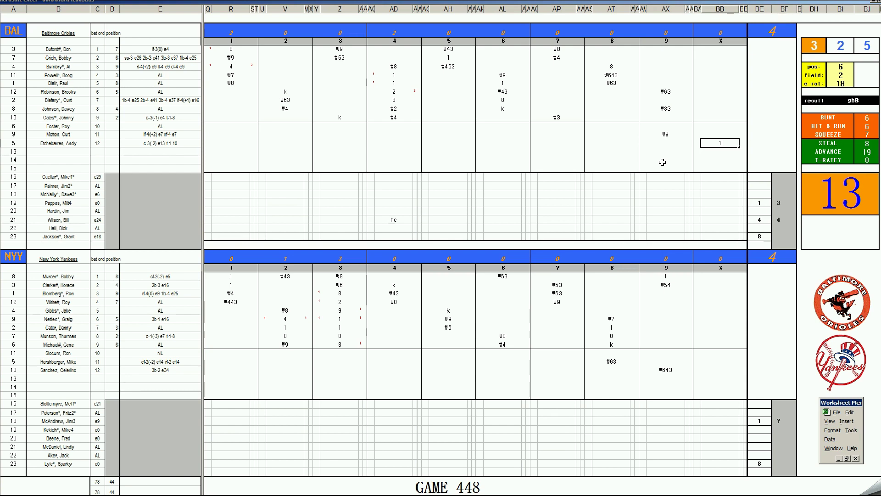
left_click(723, 50)
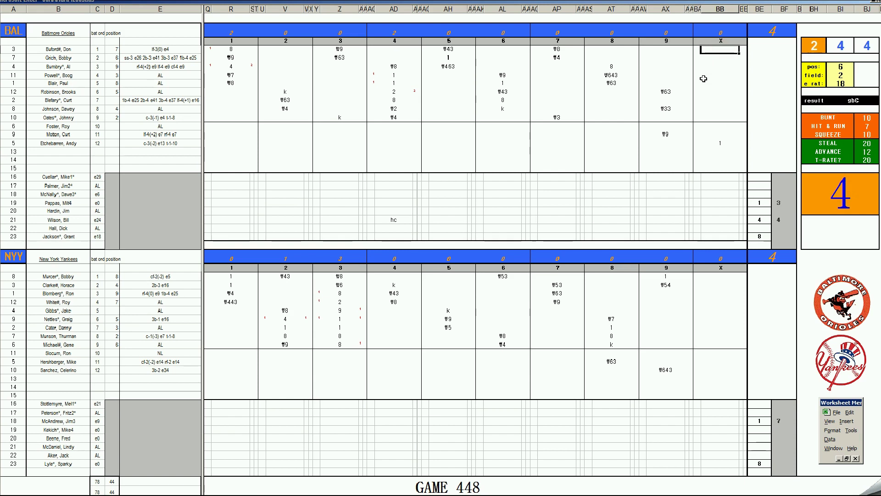
type("1")
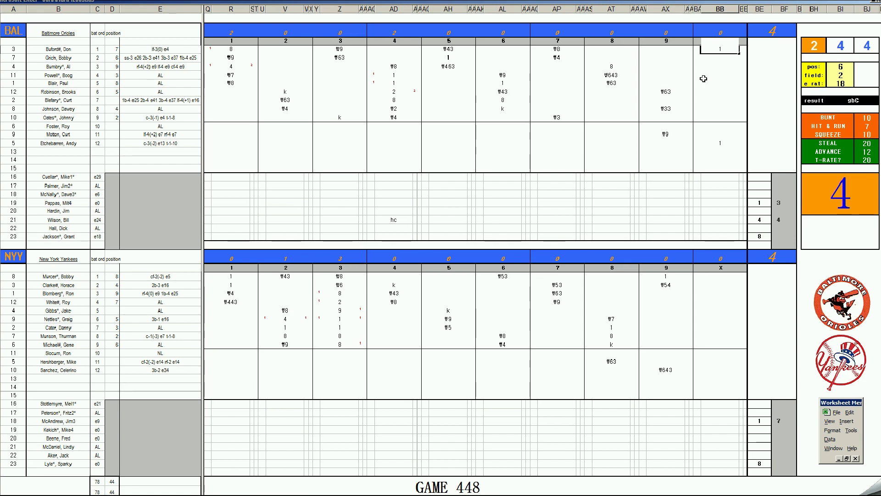
- Record #8, #6 and #9 for the next three Orioles batters in the X inning
key("Return")
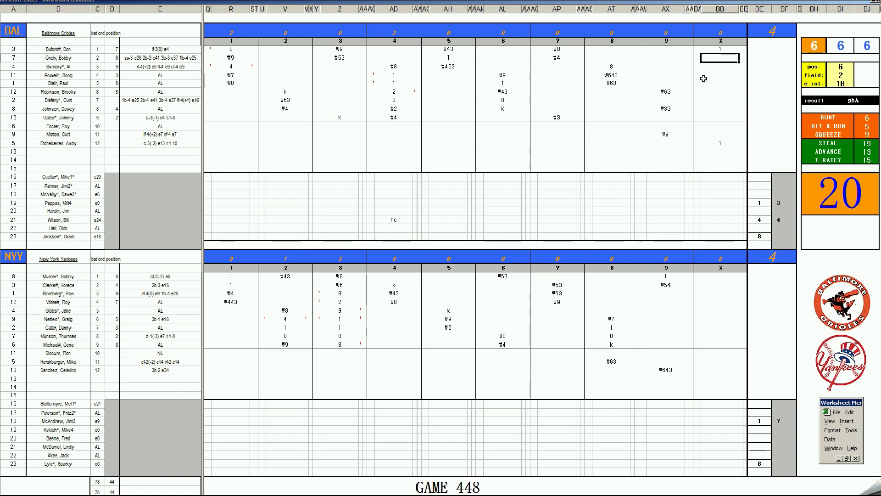
type("#8")
key("Return")
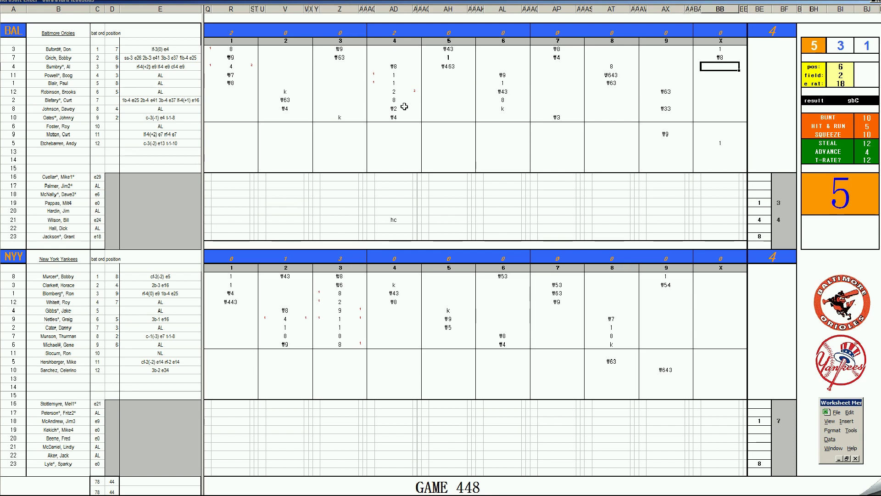
type("#6")
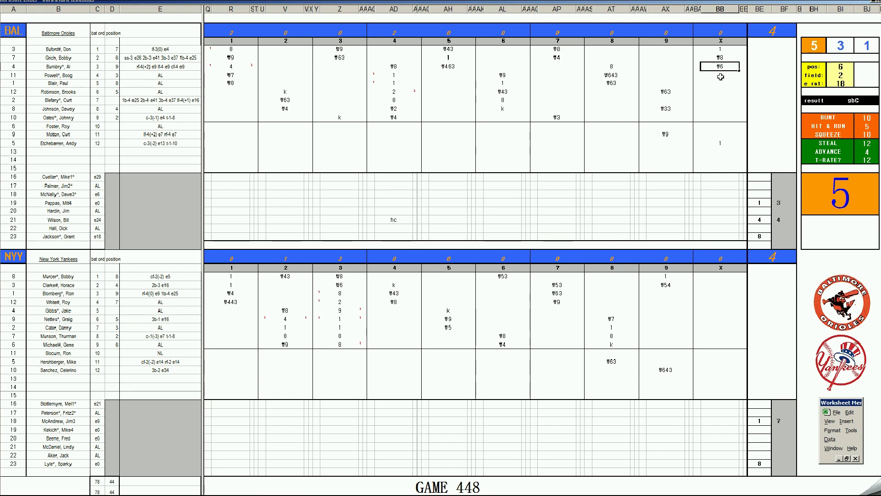
key("Return")
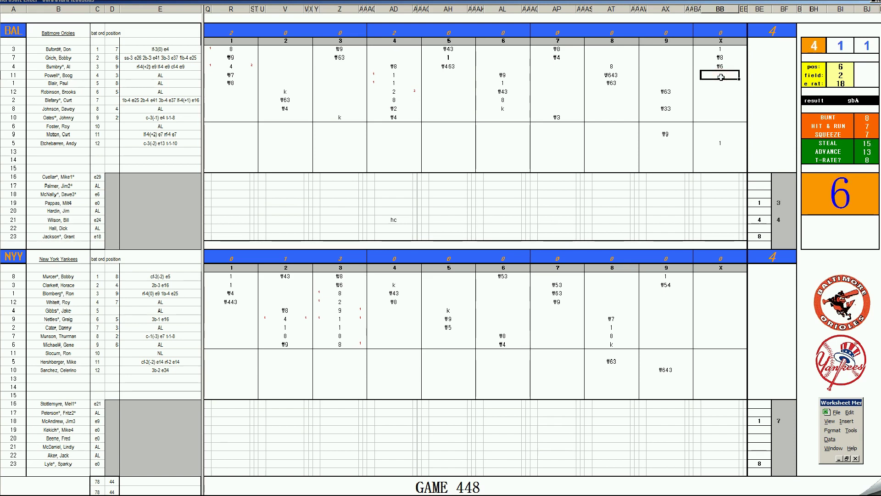
type("#9")
- Enter 3 in the Yankees' bottom total and #7 for a Yankees X-inning batter
left_click(792, 461)
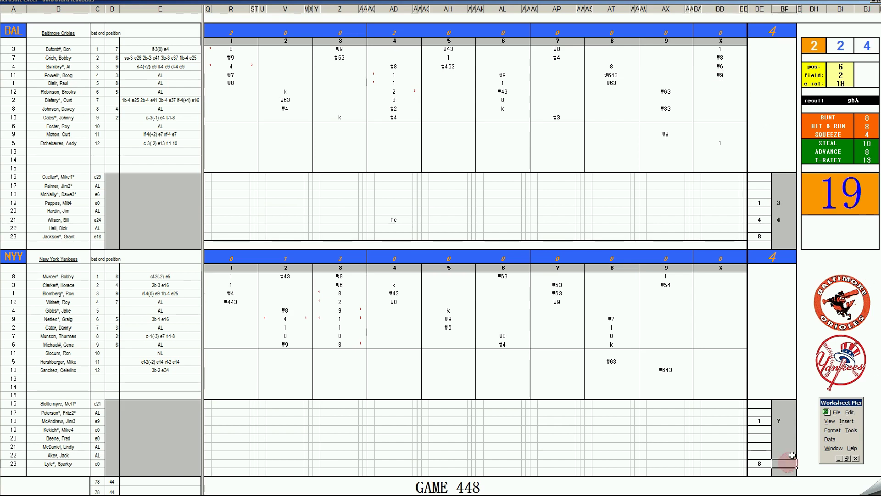
type("3")
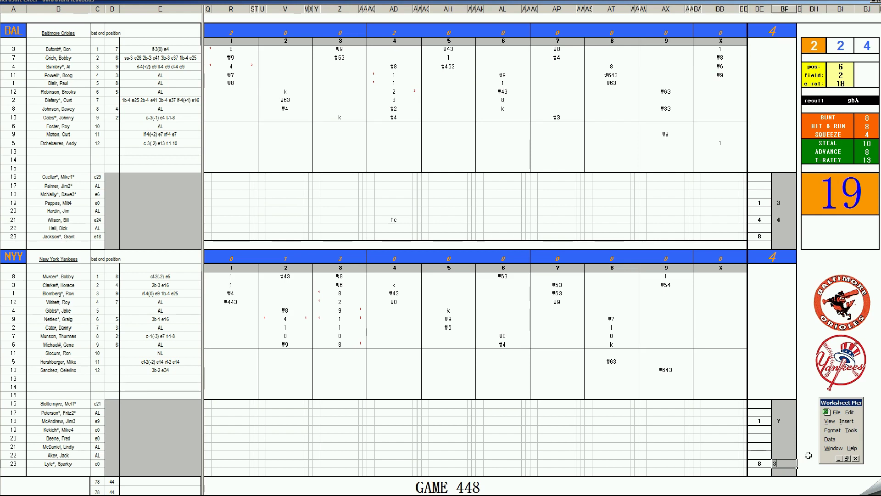
left_click(707, 303)
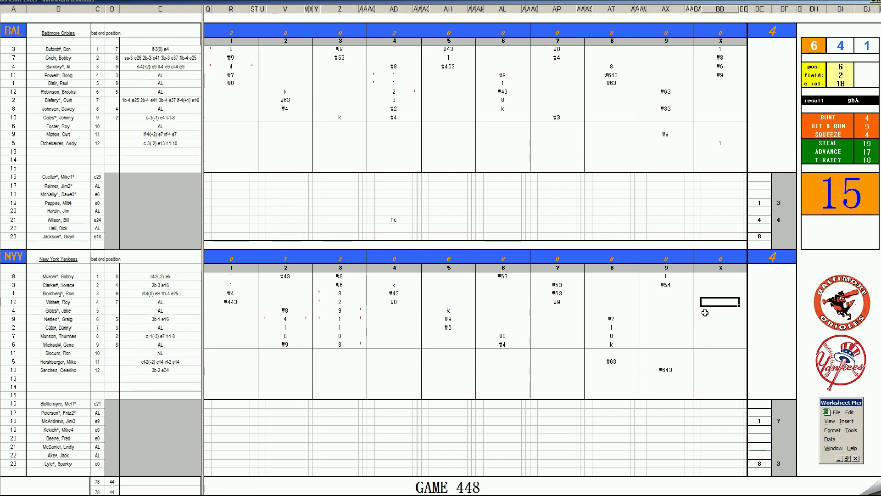
type("#7")
key("Return")
key("Down")
key("Down")
key("Down")
key("Down")
key("Down")
key("Down")
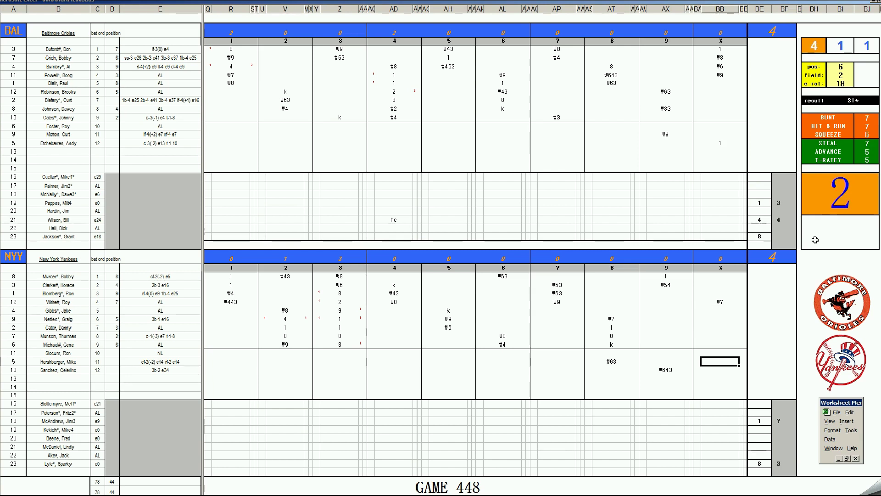
- Record #33 for the next Yankees batter and 1 for the sixth batter
type("#33")
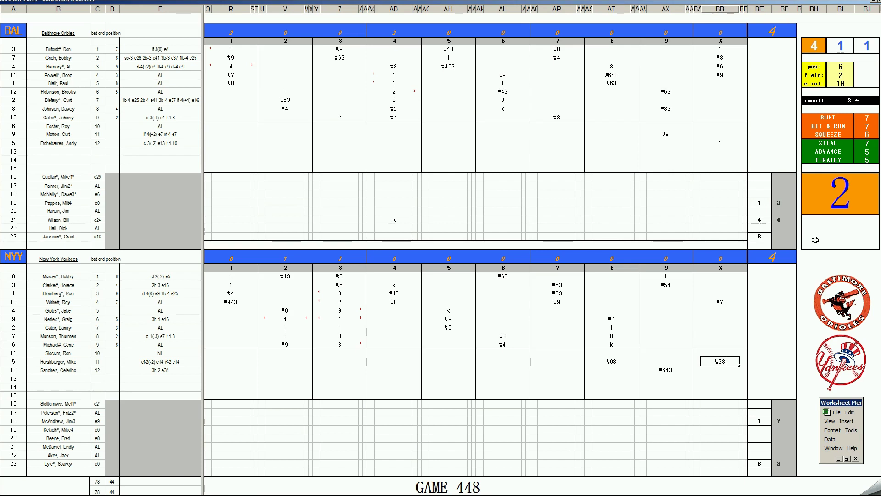
key("Up")
key("Up")
key("Up")
key("Up")
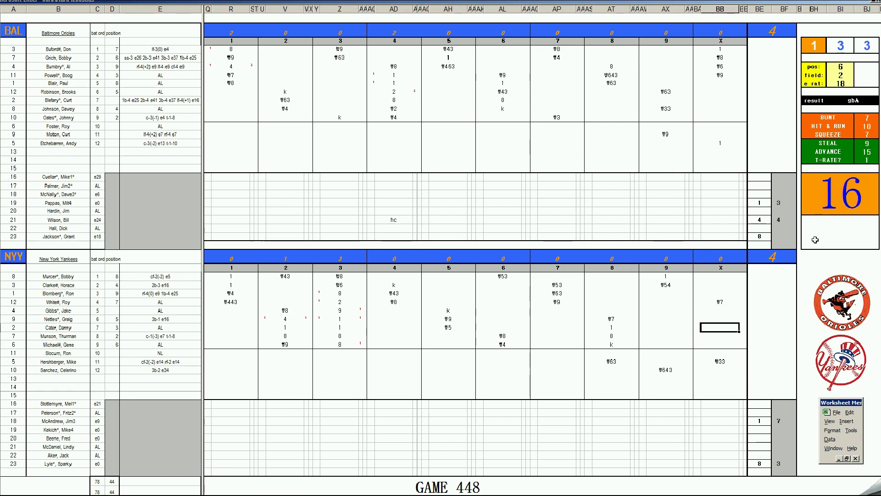
key("Up")
type("1")
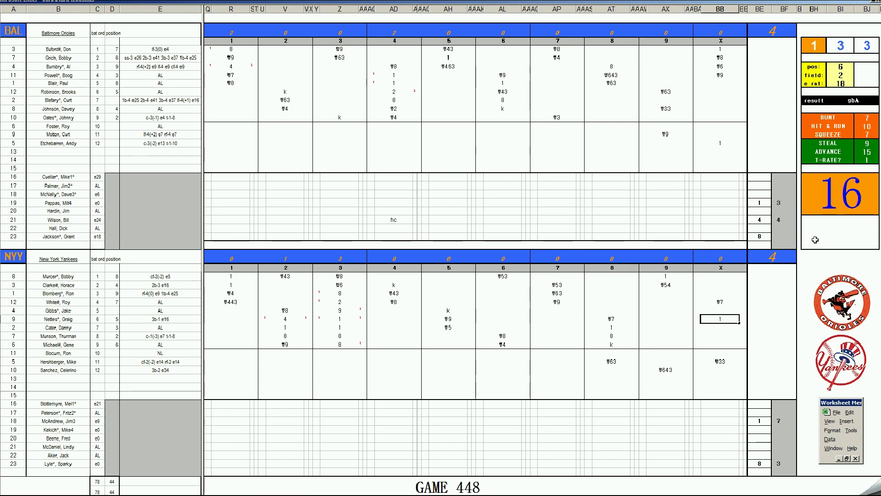
key("Return")
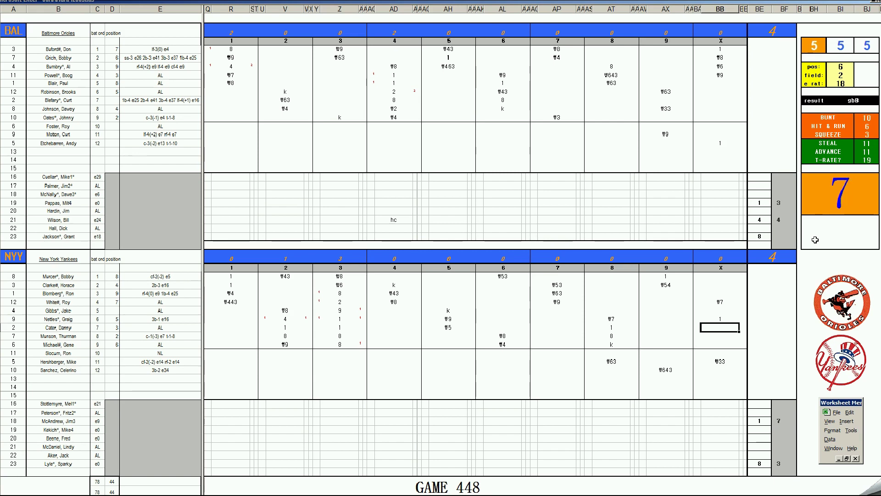
- Set the fielding panel to position 2, field 3 and error rating 13
key("Return")
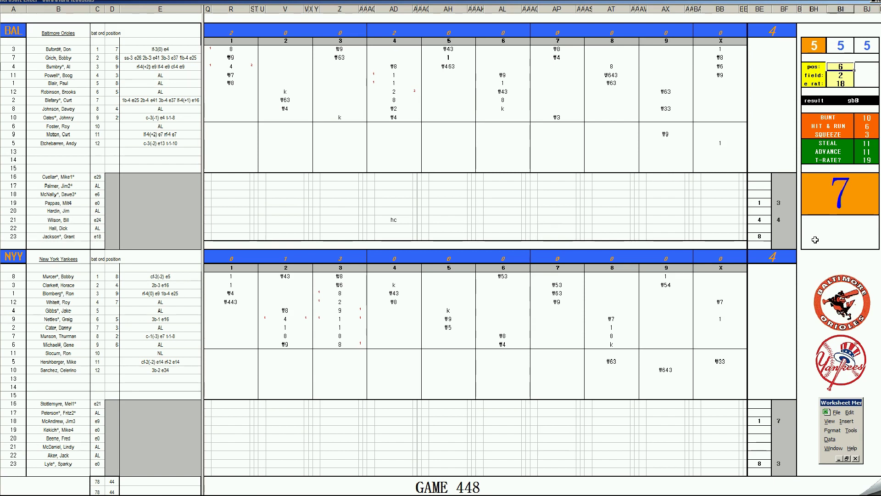
key("Return")
key("Return")
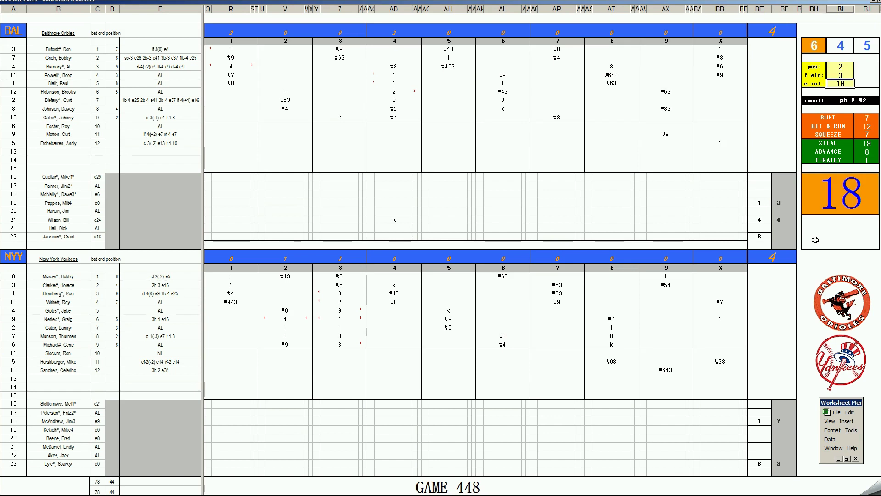
type("13")
key("Return")
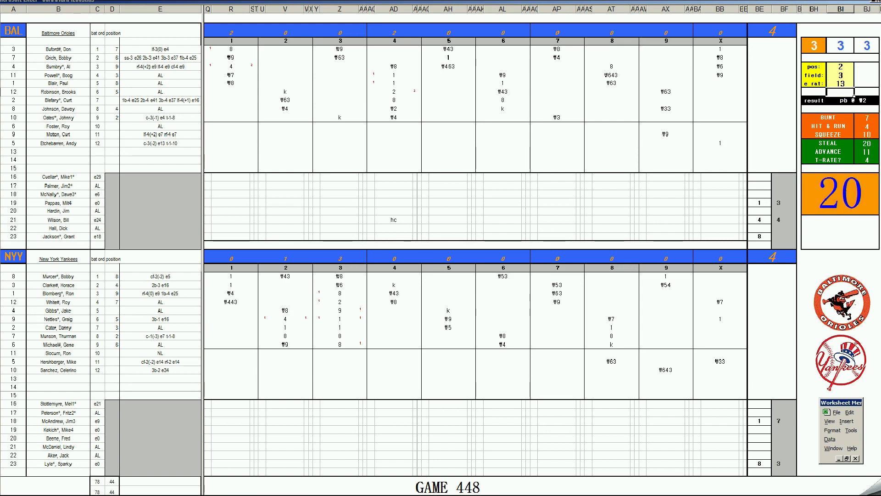
- Enter #2 for the seventh Yankees batter in the tenth inning
left_click(719, 328)
type("#2")
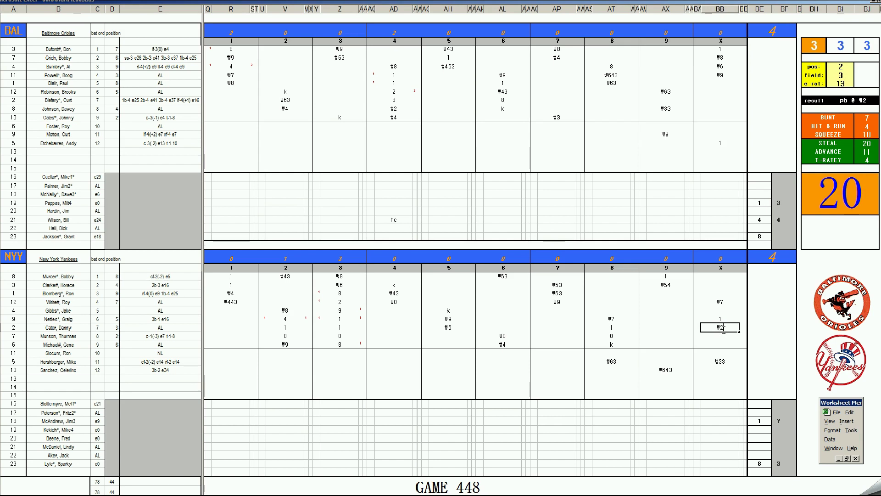
left_click(793, 237)
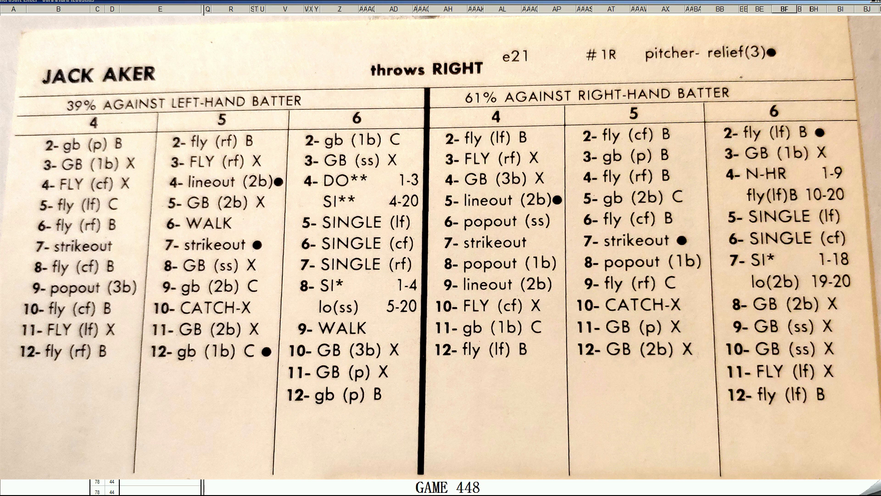
- Enter 1 in column X for the fifth Orioles batter's tenth inning
key("Left")
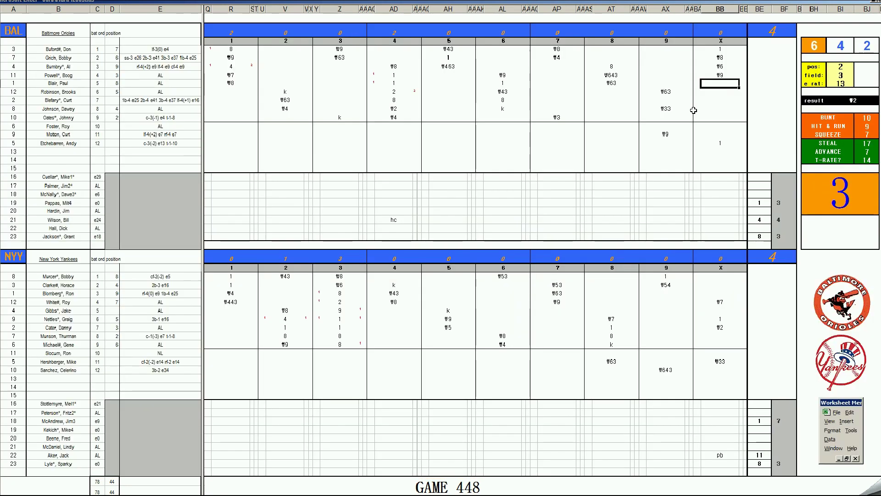
type("1")
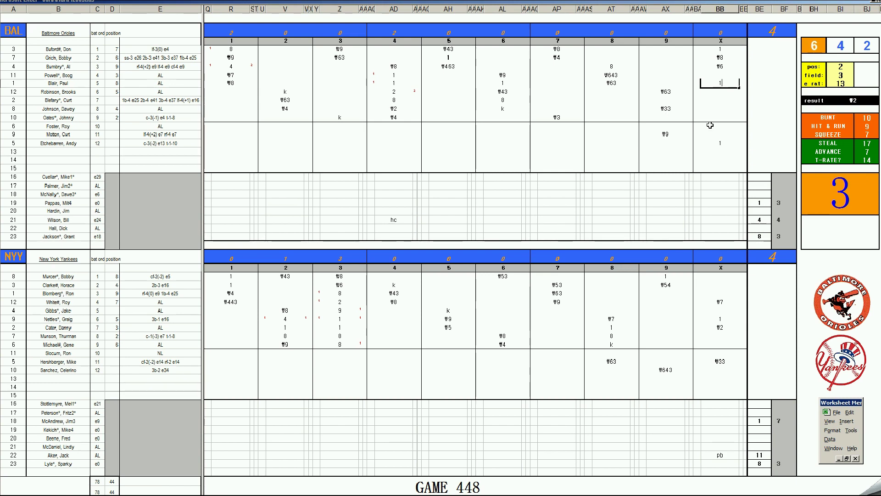
key("Return")
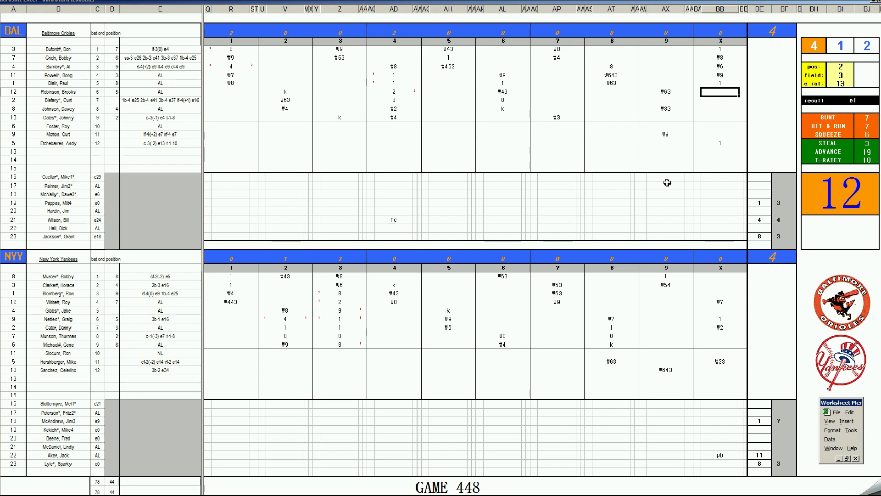
key("Up")
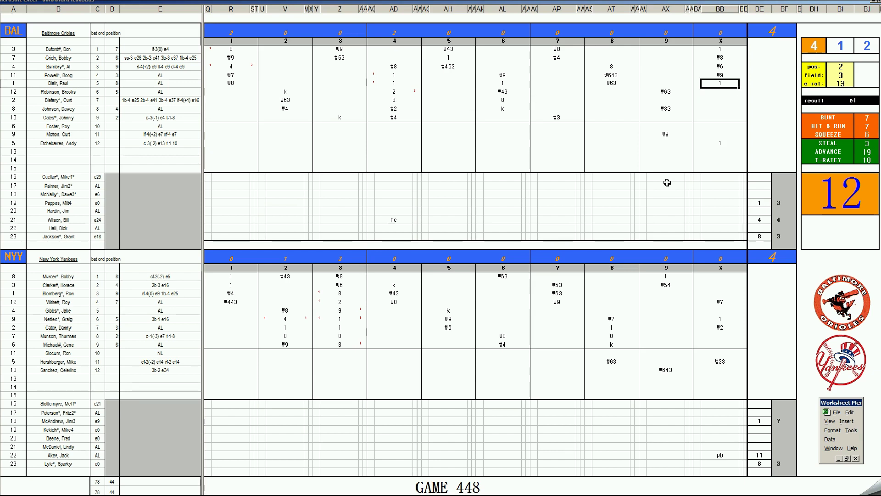
key("Right")
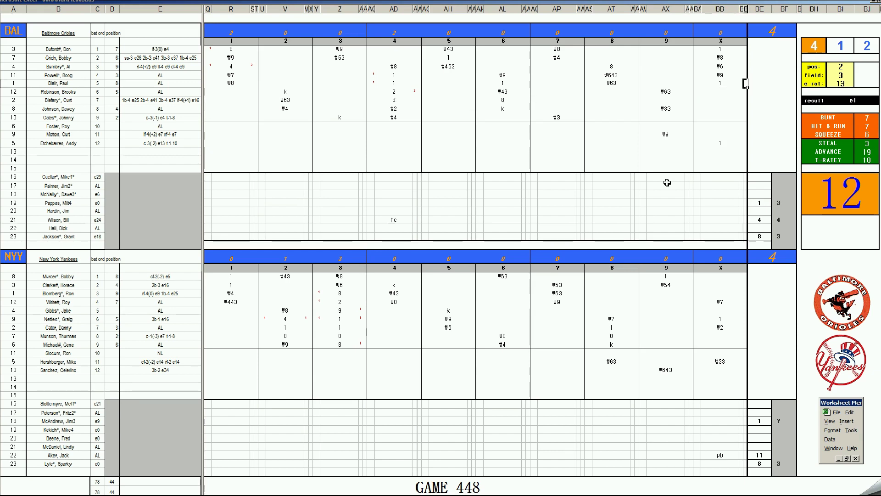
- Enter #6, #3 and #9 in the Orioles' tenth-inning column for the sixth, lower and eighth batters
left_click(722, 91)
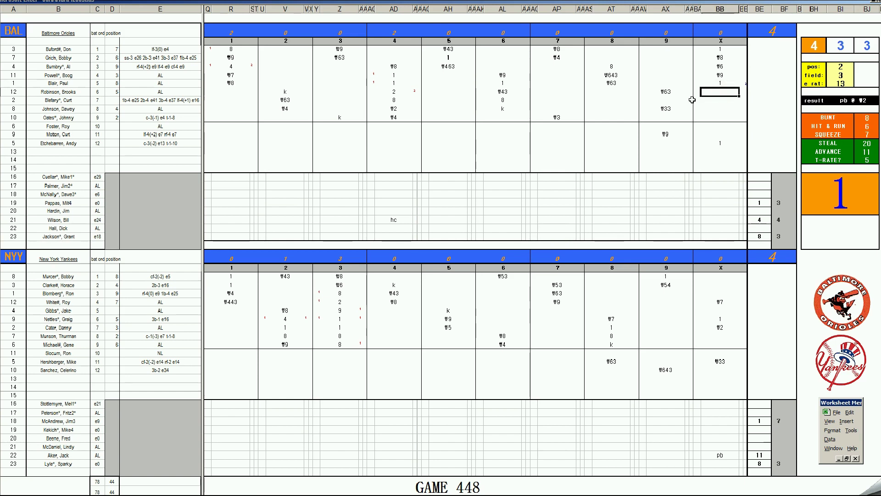
type("#6")
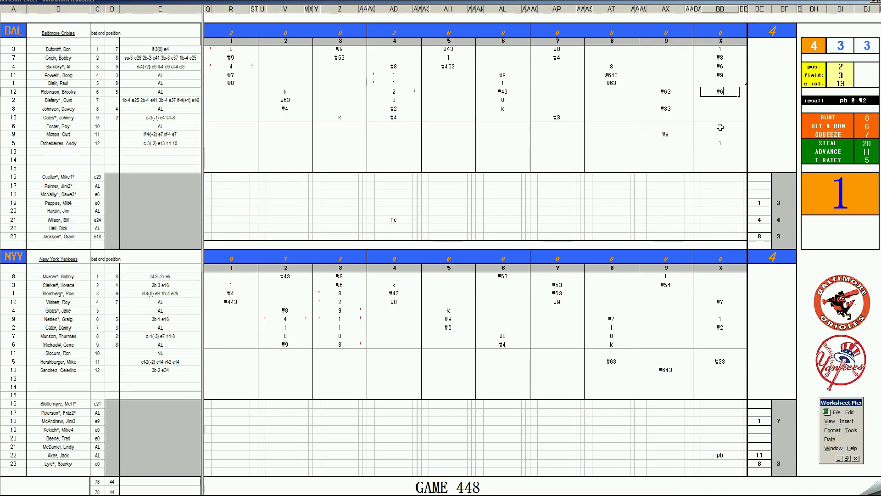
left_click(720, 127)
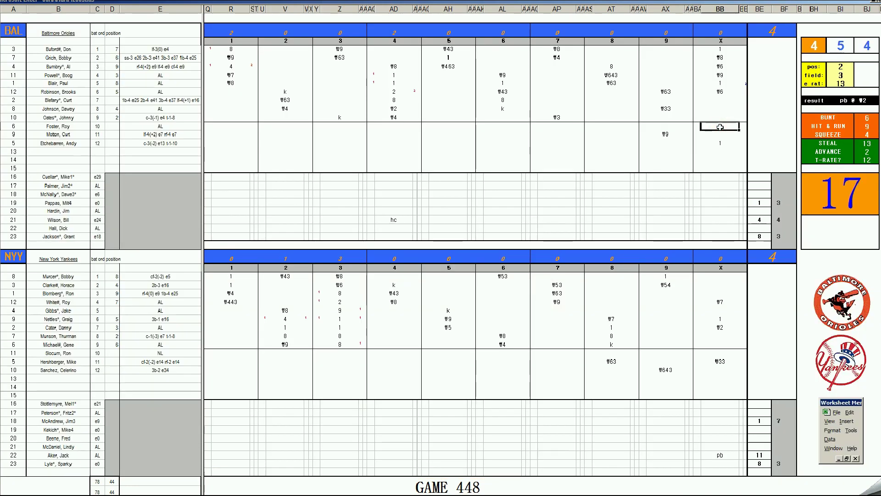
type("#3")
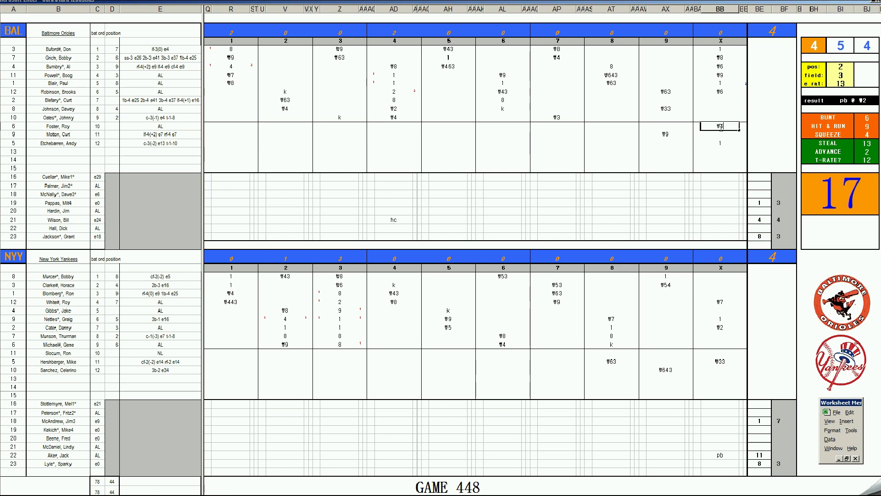
key("Up")
key("Up")
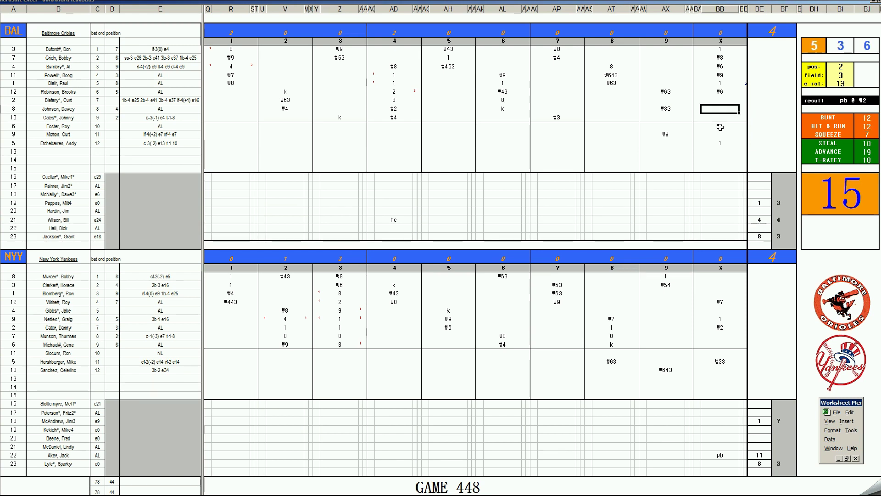
type("#9")
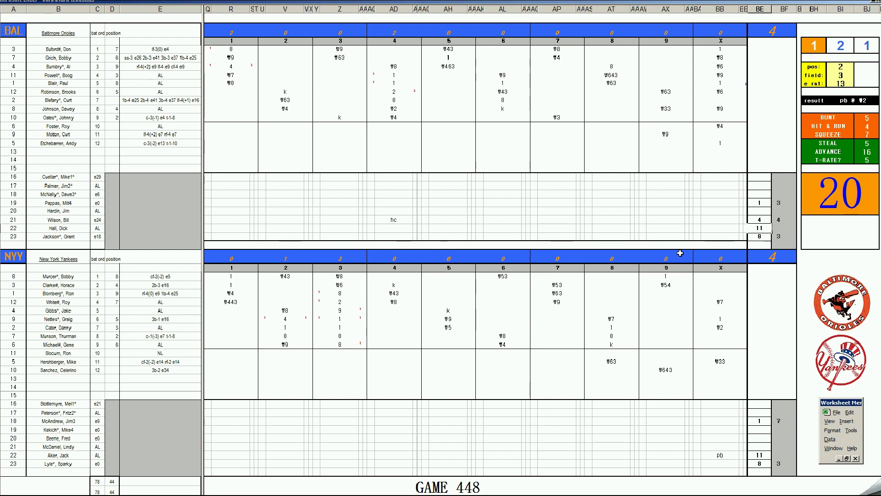
- Commit 11 in the Orioles' BE22 pitching tally and enter tm in BB22
key("Left")
key("Left")
key("Left")
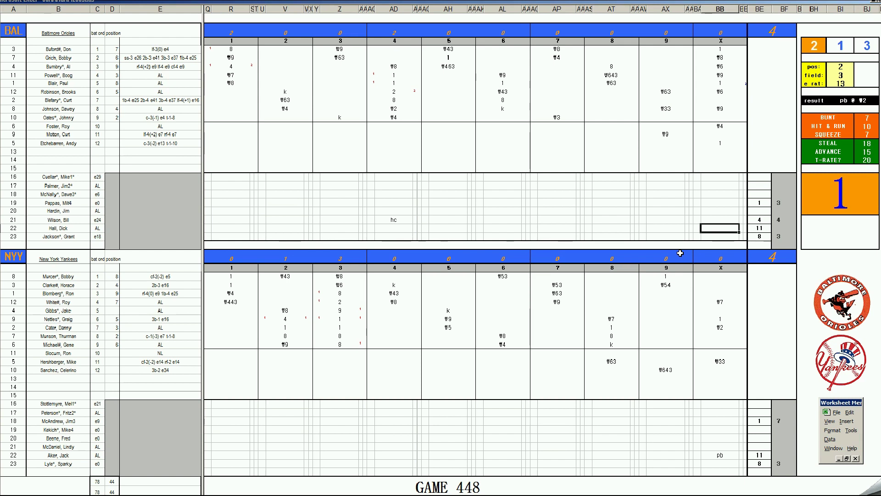
type("tm")
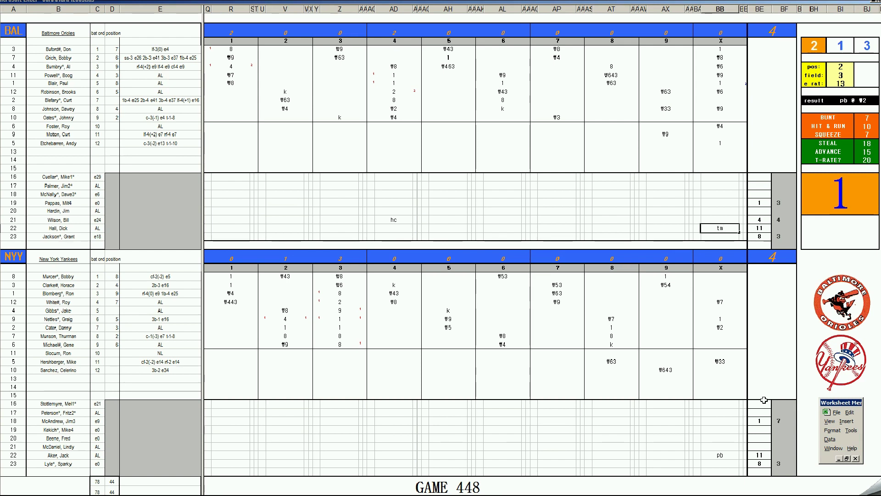
- Reroll the dice with F9, then record 1 and 9 for the Yankees' eighth and ninth batters' tenth inning
left_click(722, 335)
key("F9")
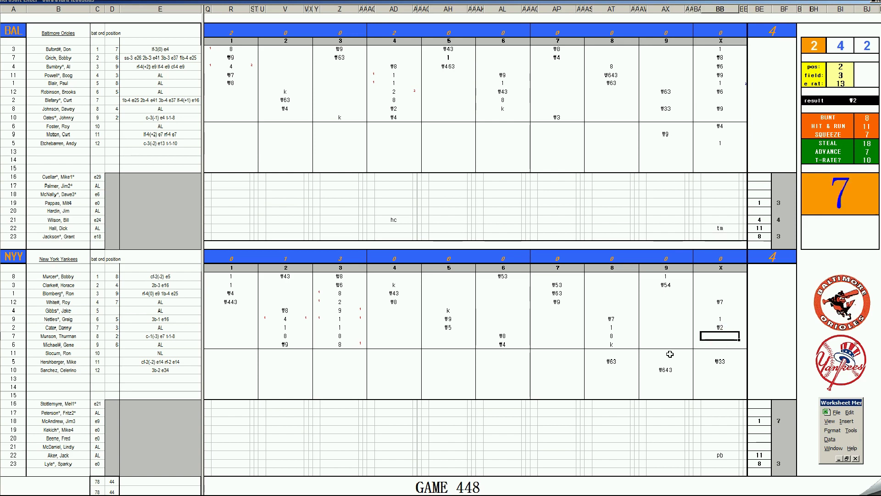
type("1")
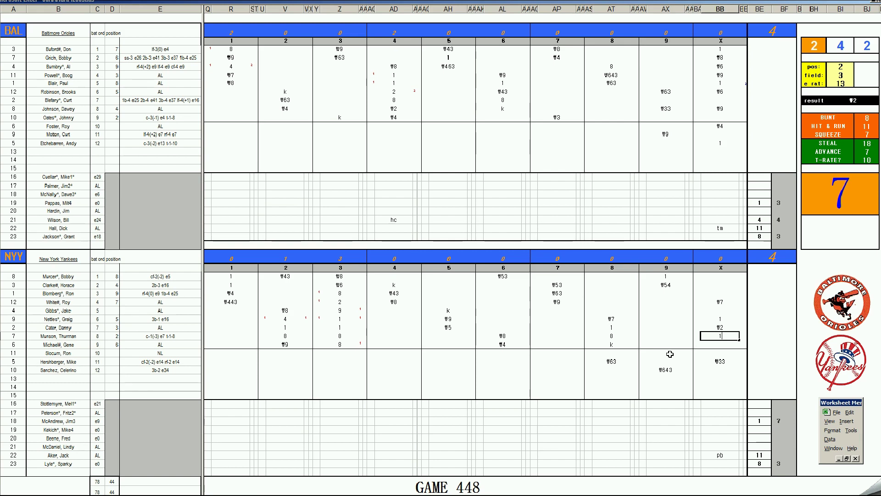
key("Return")
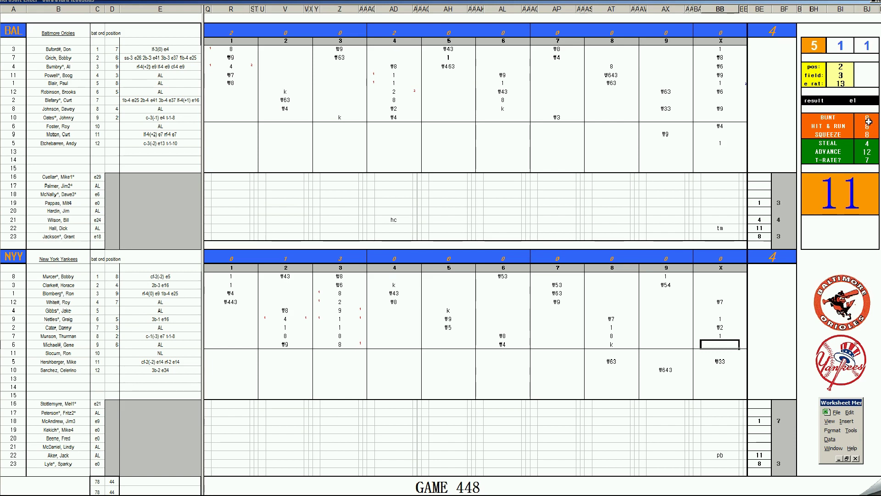
type("9")
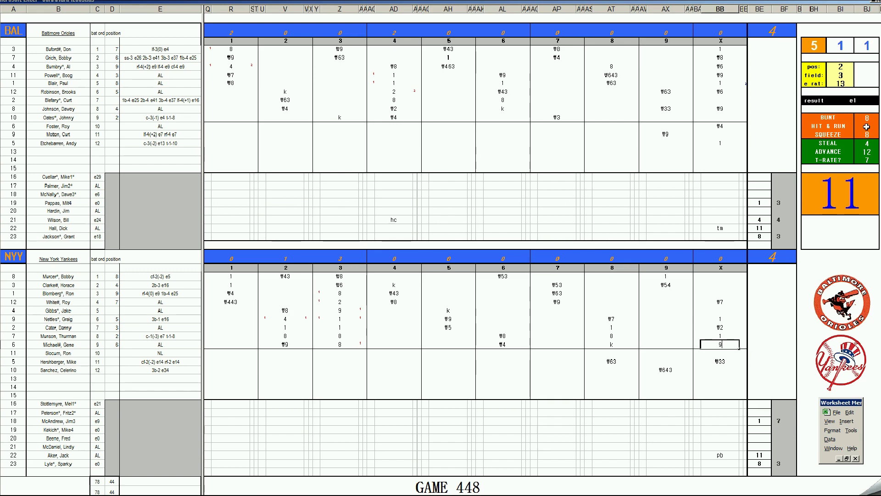
- Record 8 and #16 for the Yankees' top two batters and k below #33 in the tenth
left_click(720, 278)
type("8")
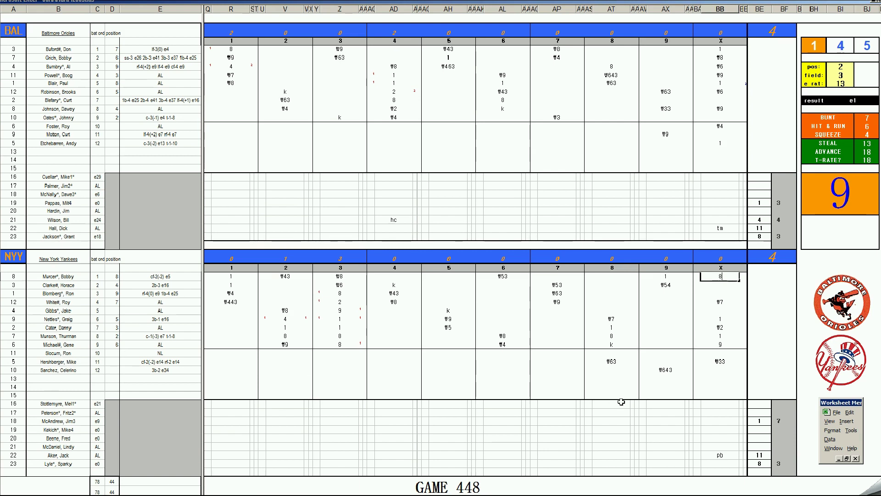
key("Return")
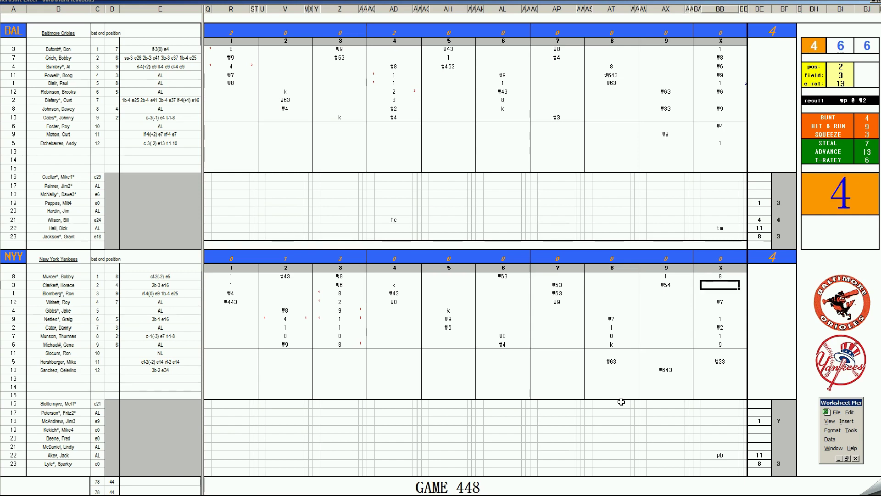
type("#16")
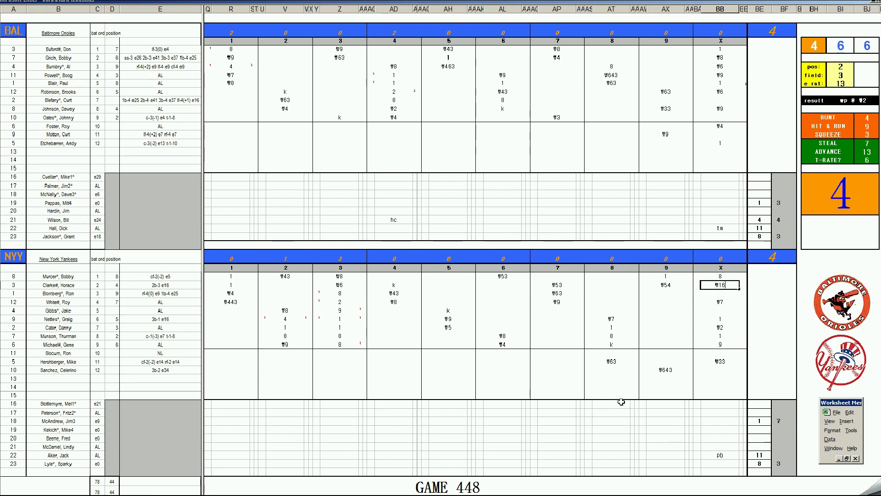
left_click(721, 371)
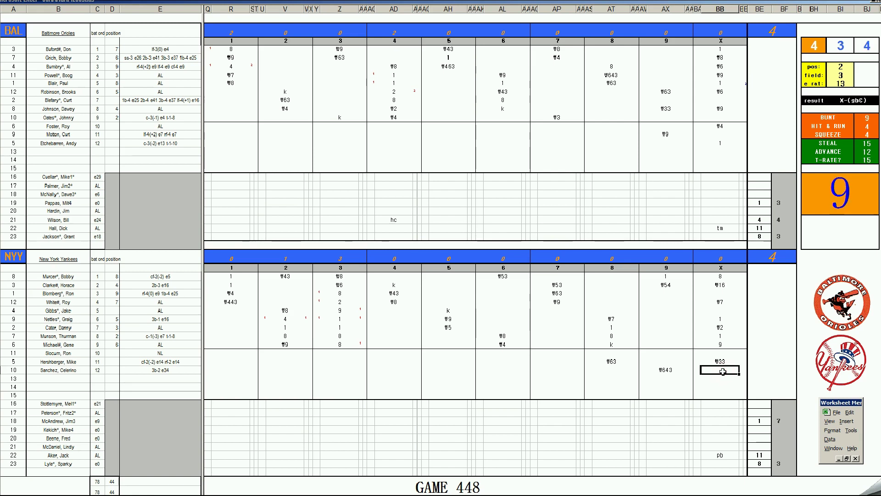
type("k")
left_click(785, 229)
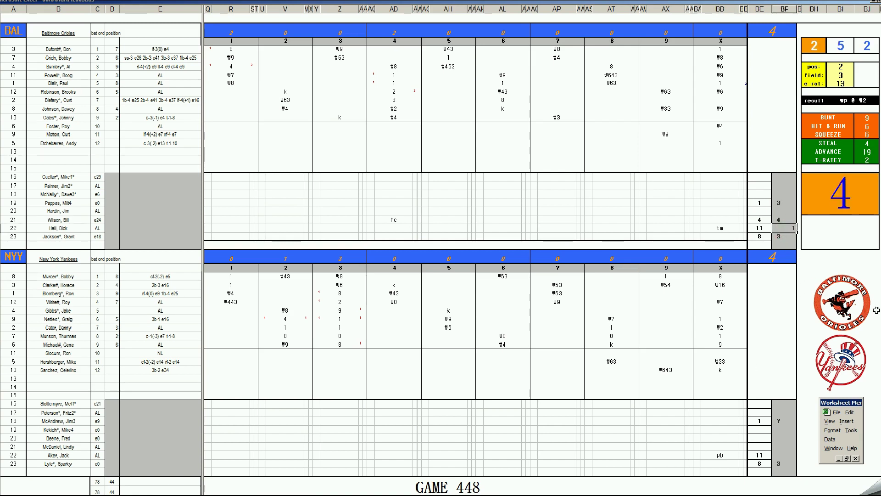
- Enter 1 in the pitcher tally and #7 in the 9th inning, with pos 3, field 2
left_click(784, 455)
type("1")
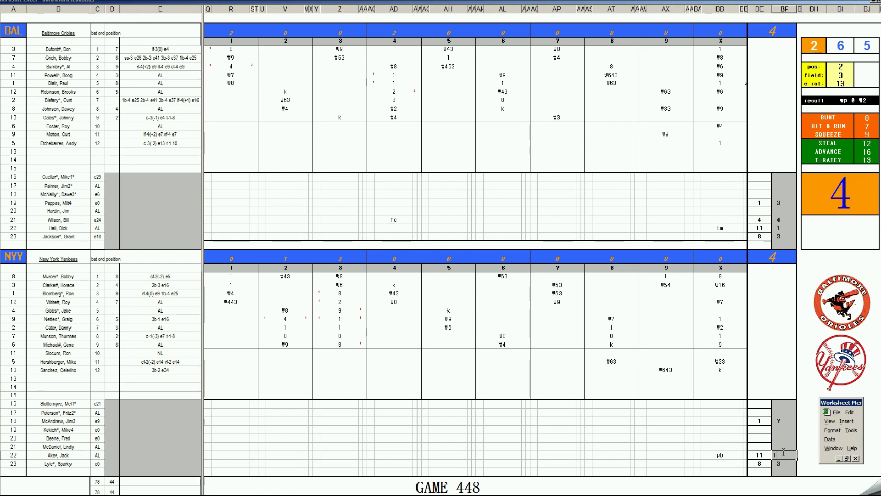
left_click(667, 143)
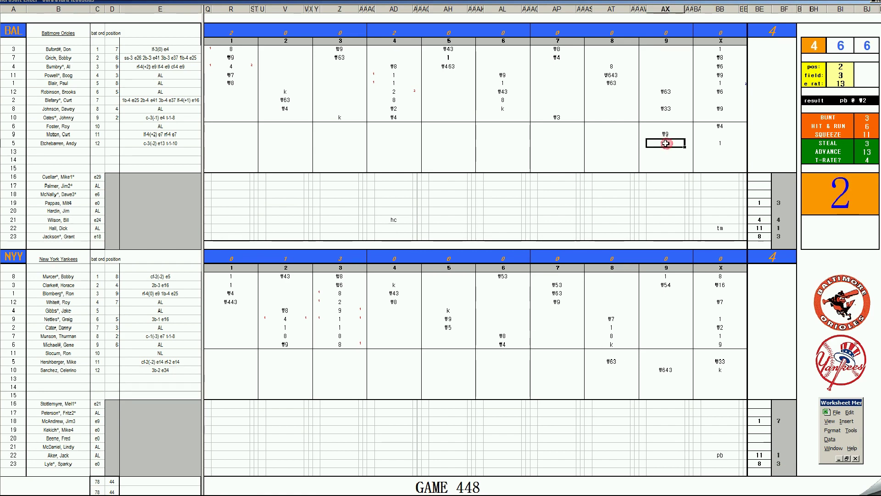
type("#7")
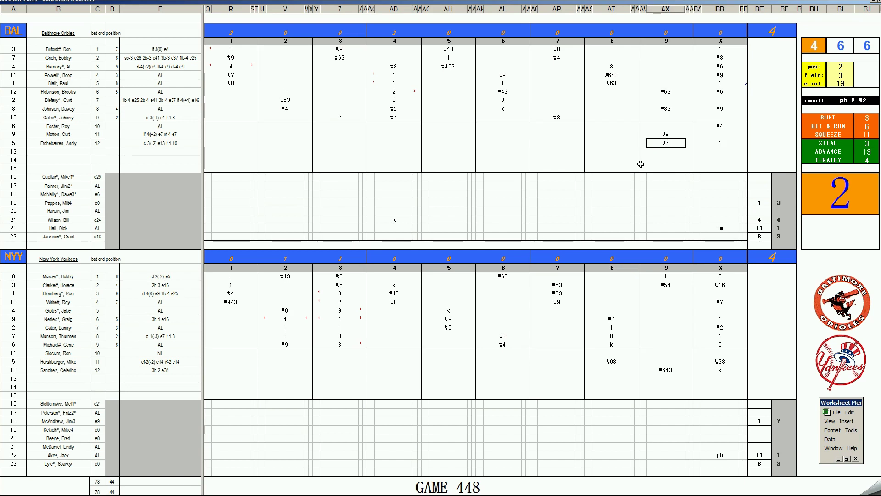
left_click(663, 50)
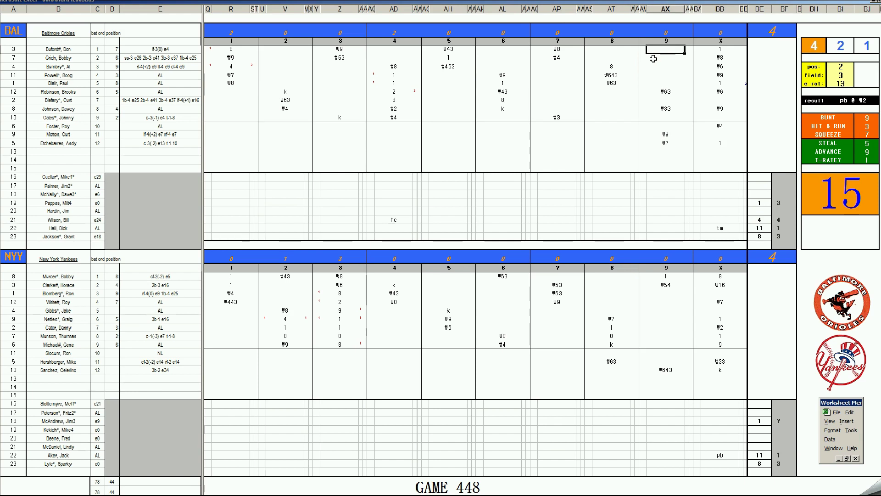
key("Tab")
type("3")
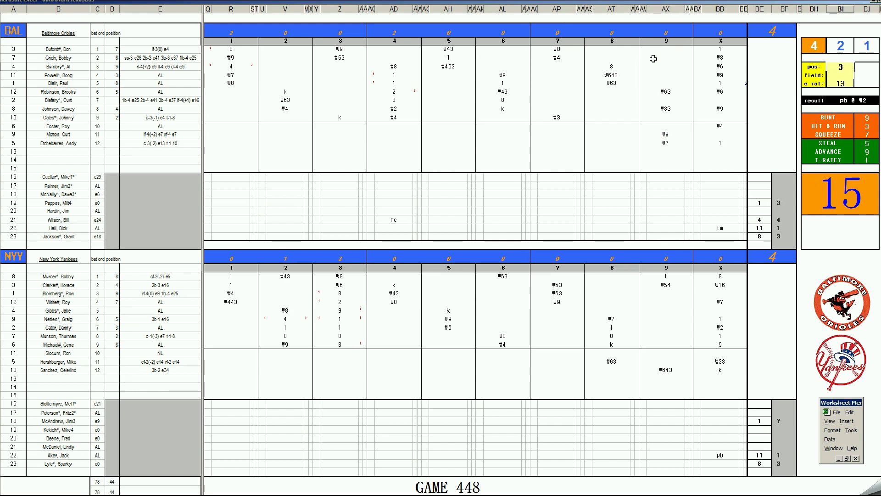
key("Return")
type("2")
key("Return")
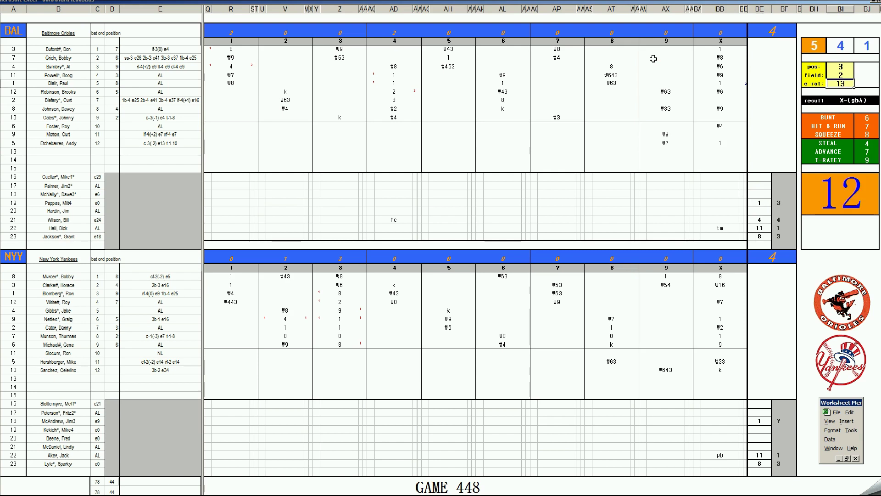
- Enter #33 for the leadoff 9th-inning batter and set pos 5, field 1, e rat 16
left_click(667, 49)
type("#")
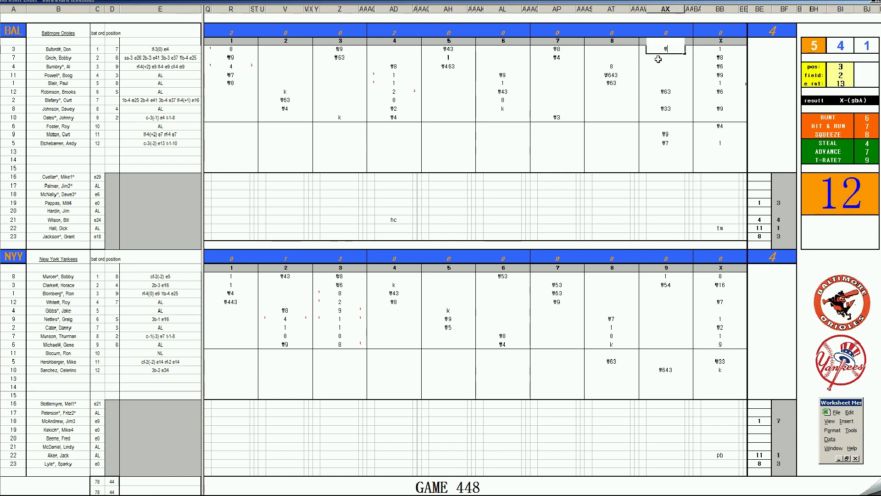
type("33")
key("Return")
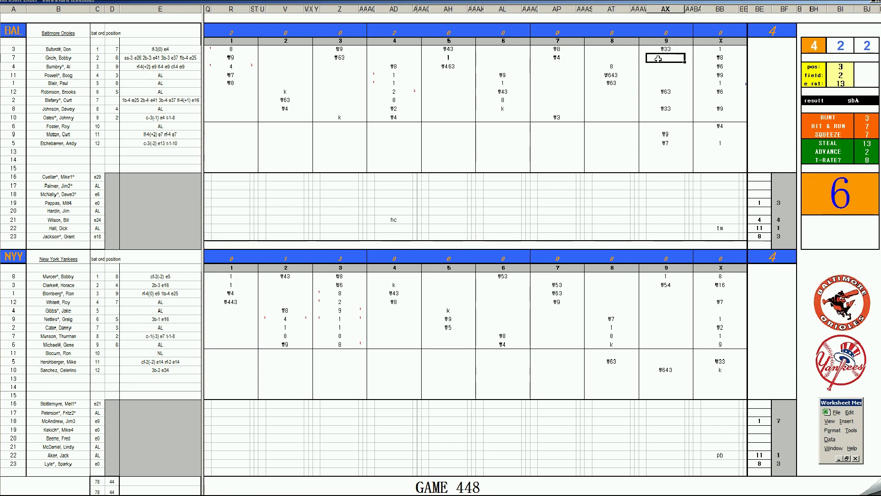
key("Return")
type("5")
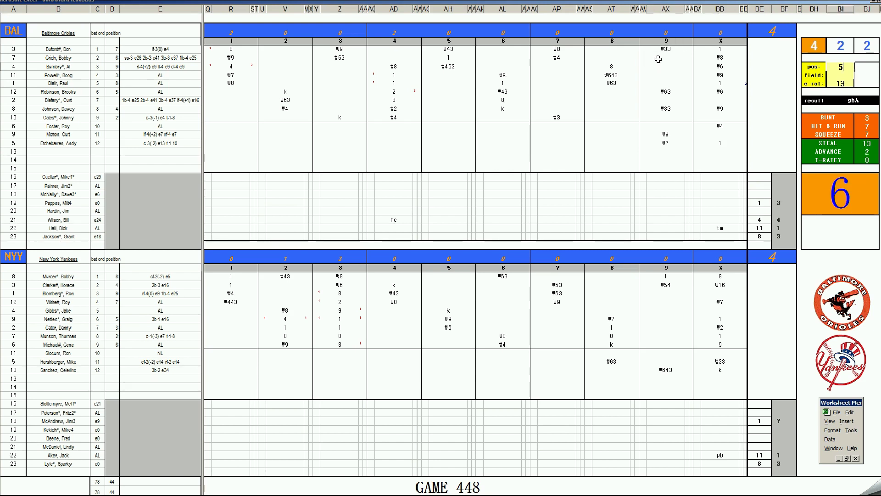
key("Return")
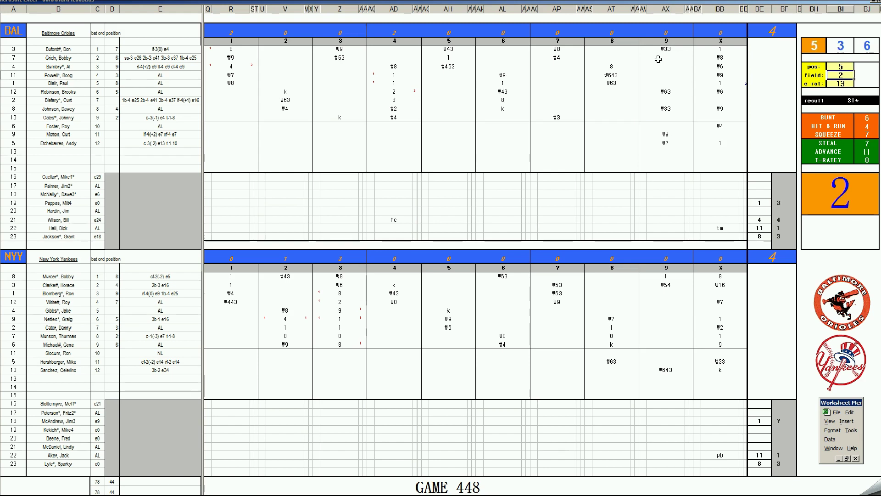
type("1")
key("Return")
type("16")
key("Return")
- Set the row-22 pitching tally in BF22 to 2
left_click(666, 56)
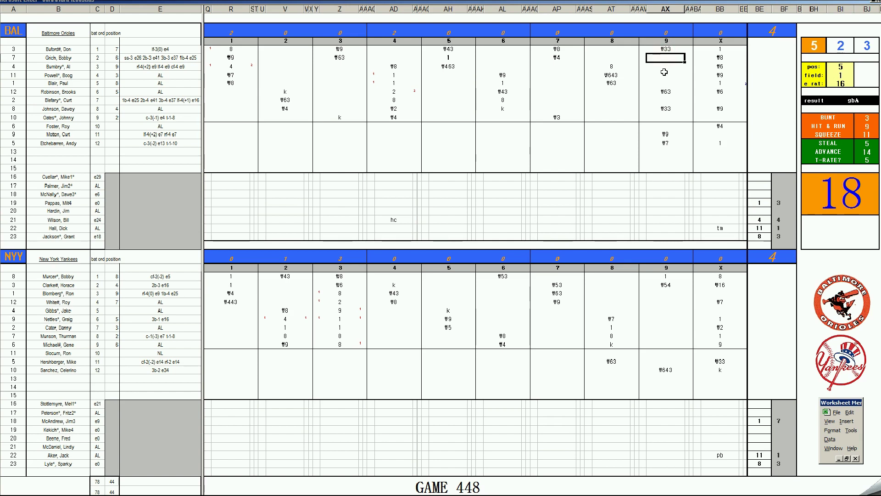
left_click(780, 455)
type("2")
key("Return")
key("Up")
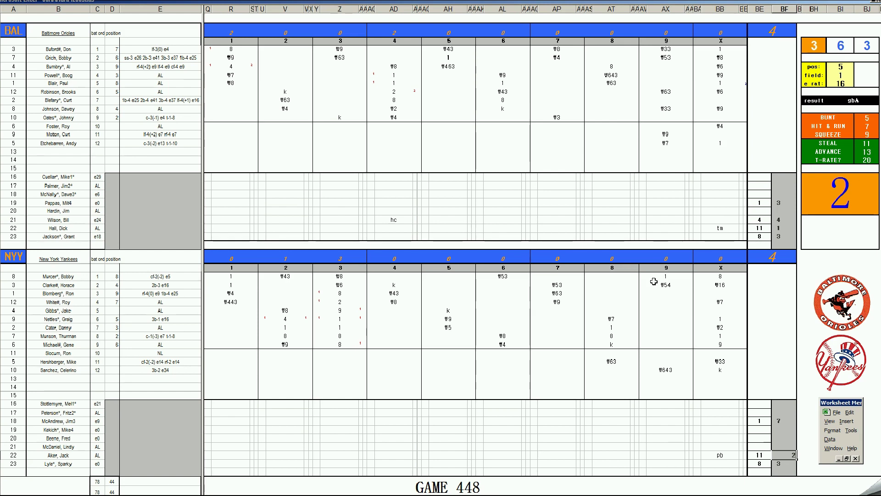
- Enter 8 in a Yankees batter's 9th-inning cell, then switch to Spotify
left_click(660, 304)
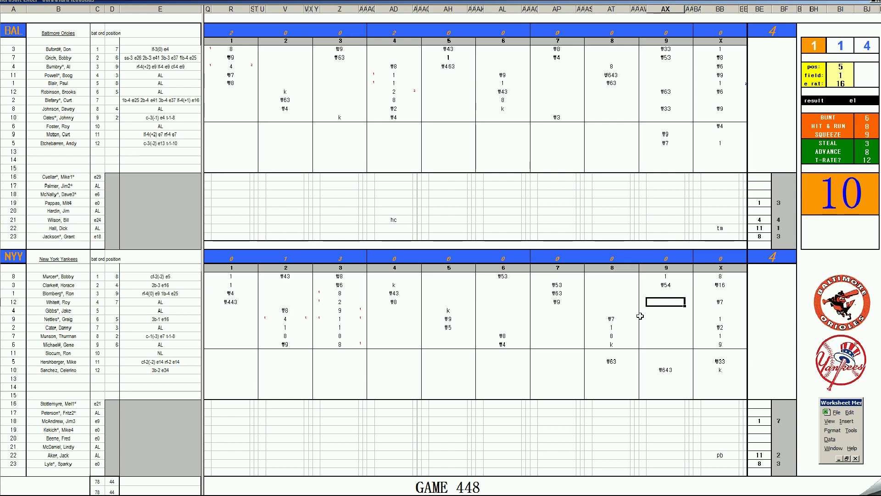
type("8")
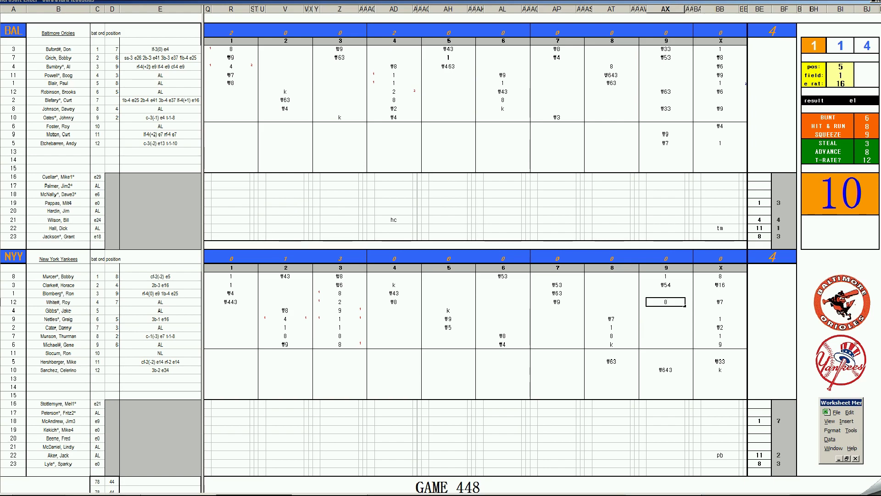
key("alt+Tab")
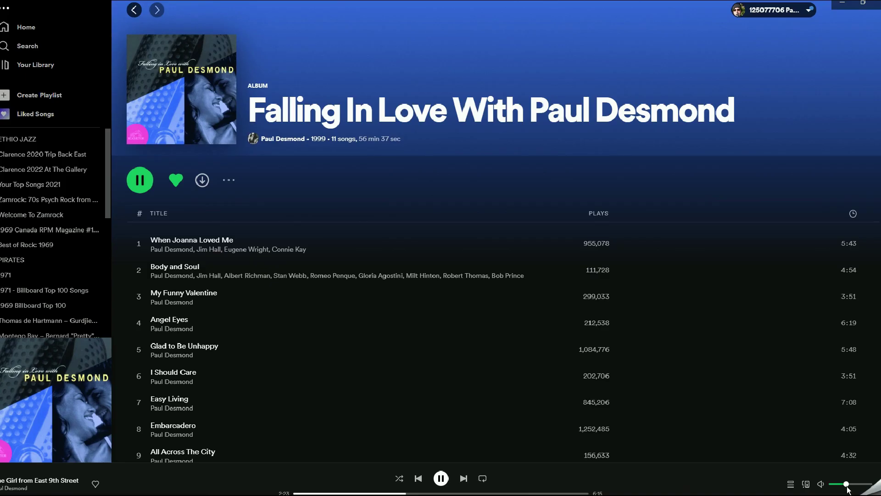
- Lower Spotify's volume slightly and return to the 00AAAGAME005.xls scoresheet
left_click_drag(846, 486, 839, 484)
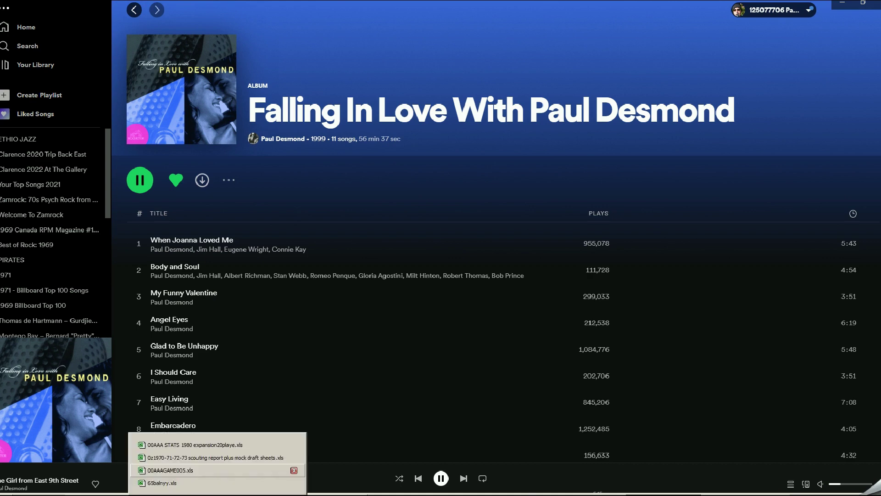
left_click(216, 469)
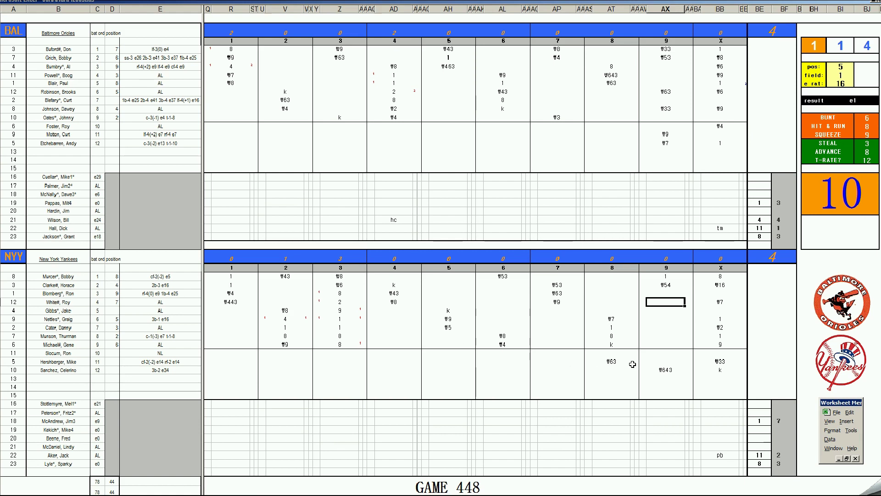
- Record 8 and an s note in the Yankees' 9th-inning column
type("8")
left_click(666, 361)
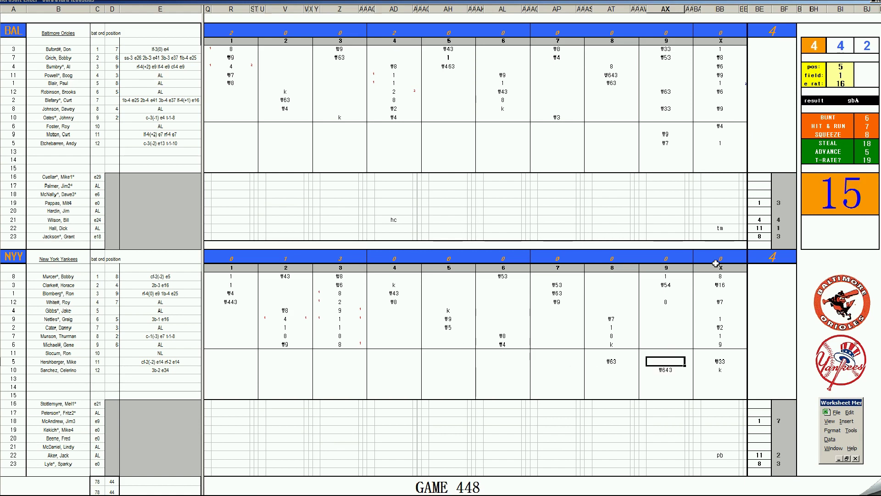
left_click(873, 128)
left_click(863, 143)
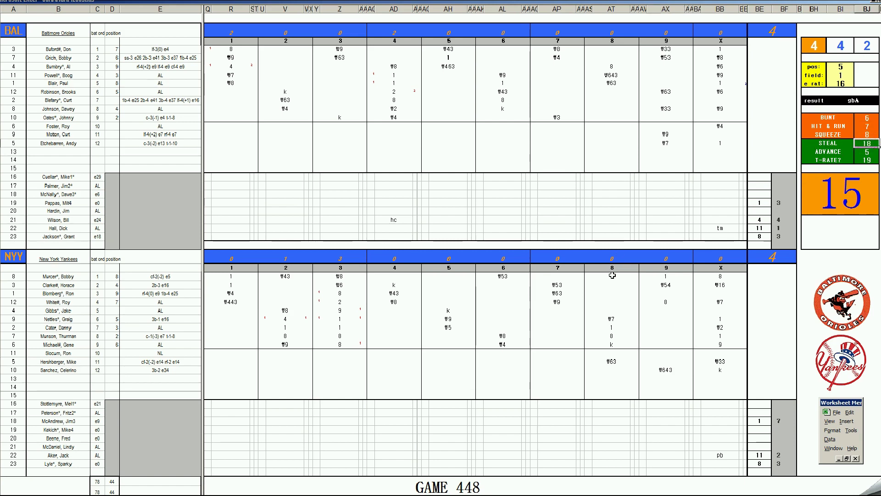
left_click(667, 403)
type("s")
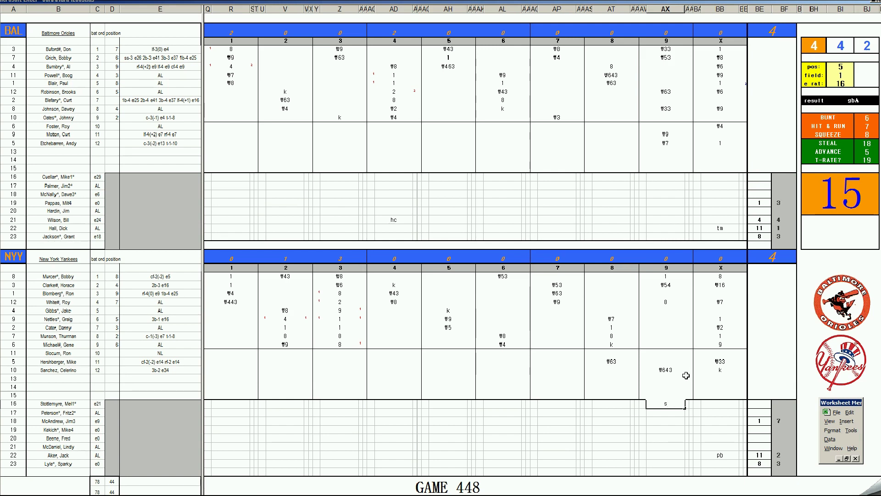
- Add #63, 8 and #3 to the Yankees' 9th inning and enter 2 in the Orioles' BF22 tally
left_click(670, 361)
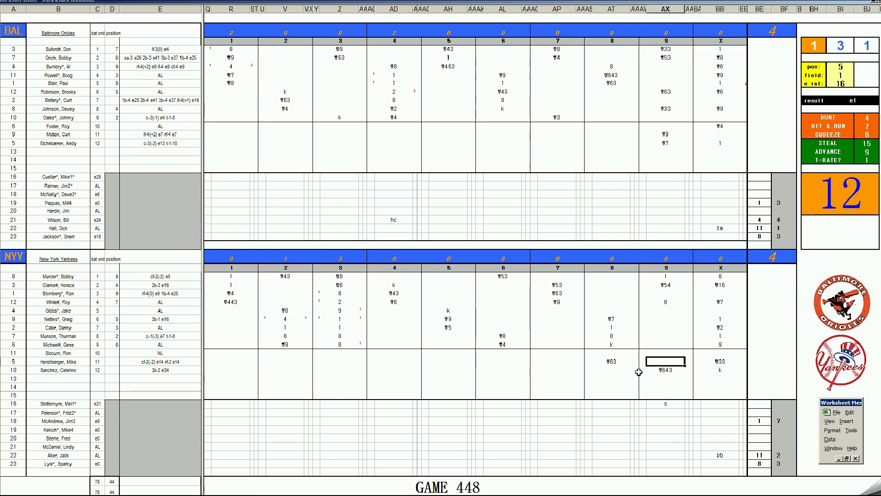
type("#63")
left_click(666, 319)
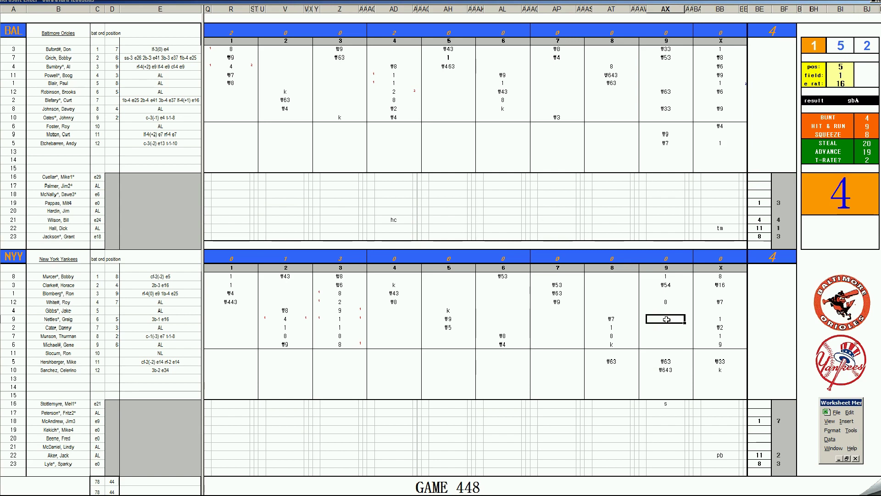
type("8")
key("Return")
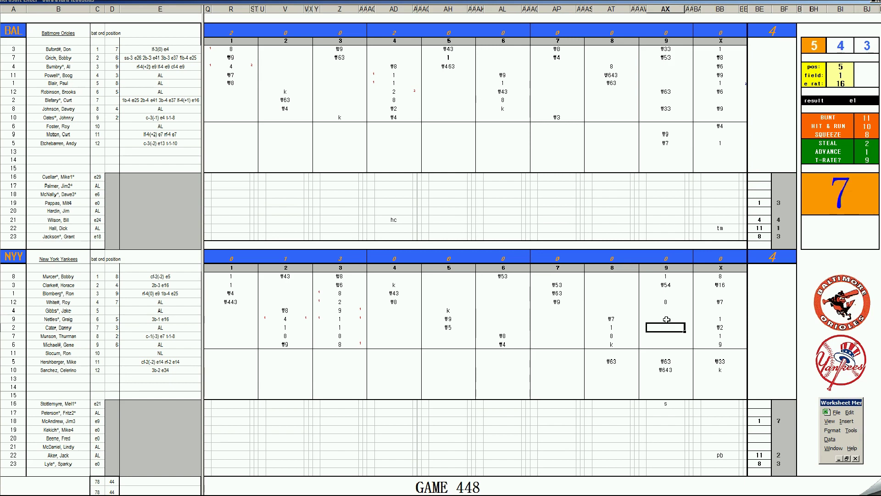
type("#3")
left_click(782, 229)
type("2")
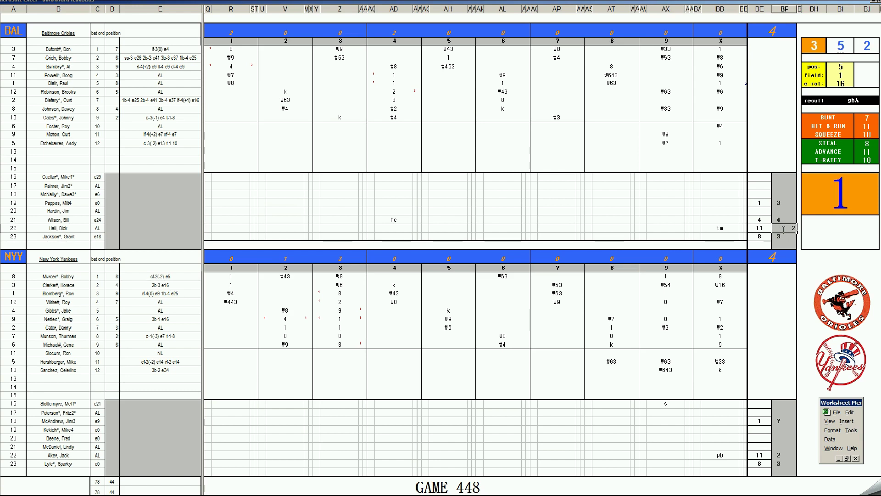
- Record ₩13, ₩43 and k in Orioles' 9th-inning rows 3–5, and 3 in the Yankees' BF22
left_click(667, 66)
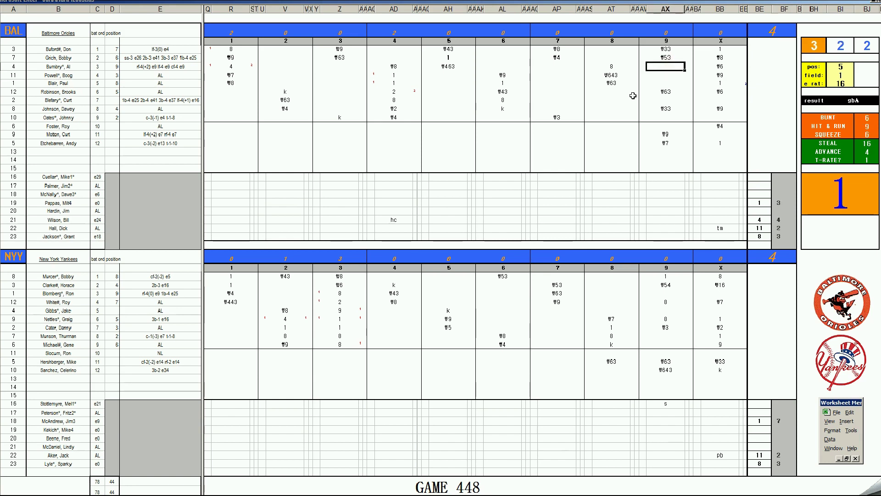
type("\\13")
key("Return")
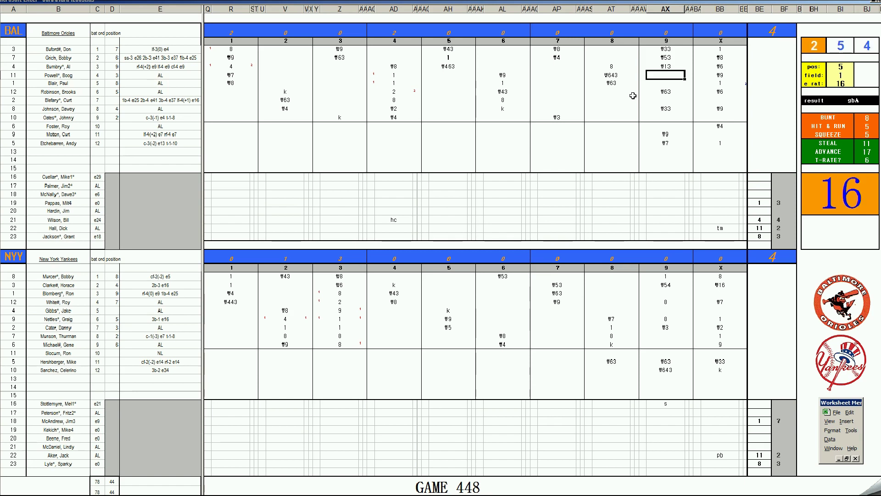
type("\\43")
key("Return")
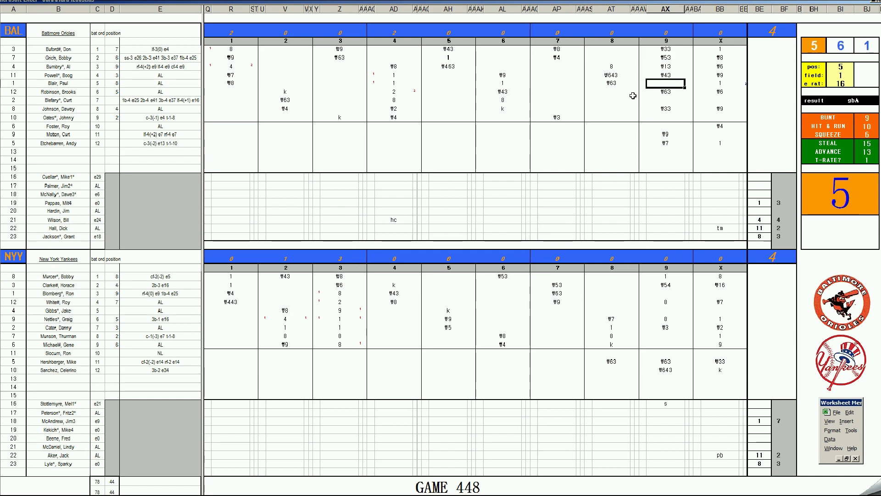
type("k")
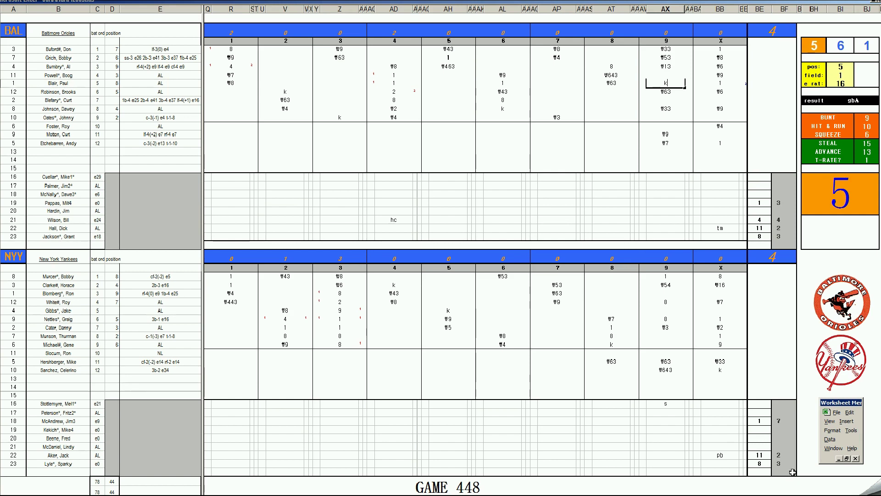
left_click(782, 457)
type("3")
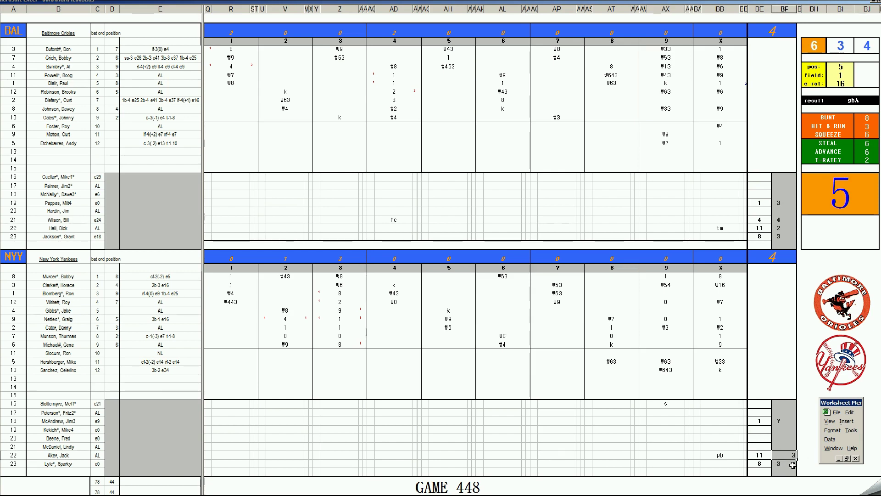
- Enter 2 and then 1 for consecutive Yankees batters below the 3 in the ninth-inning column
left_click(666, 338)
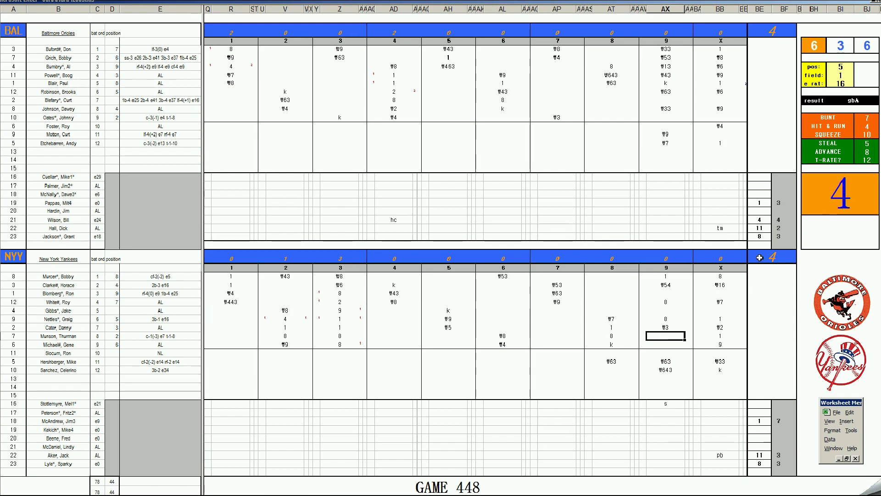
type("2")
key("Return")
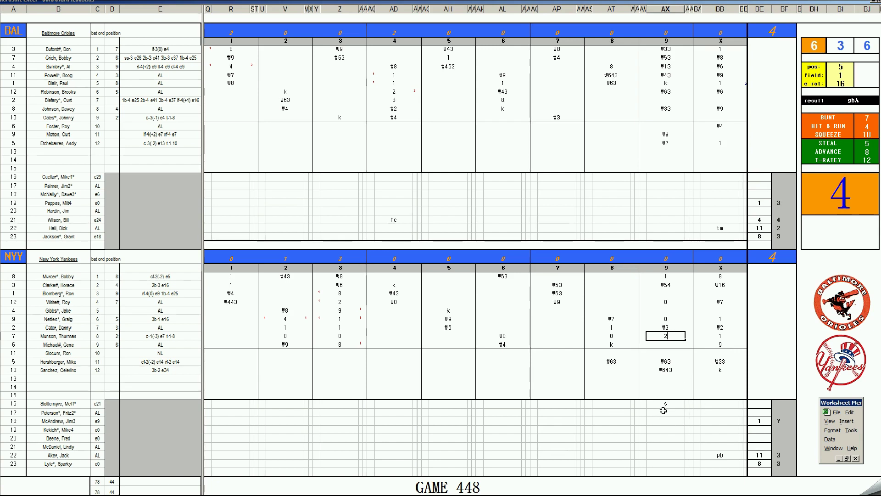
key("F2")
key("Return")
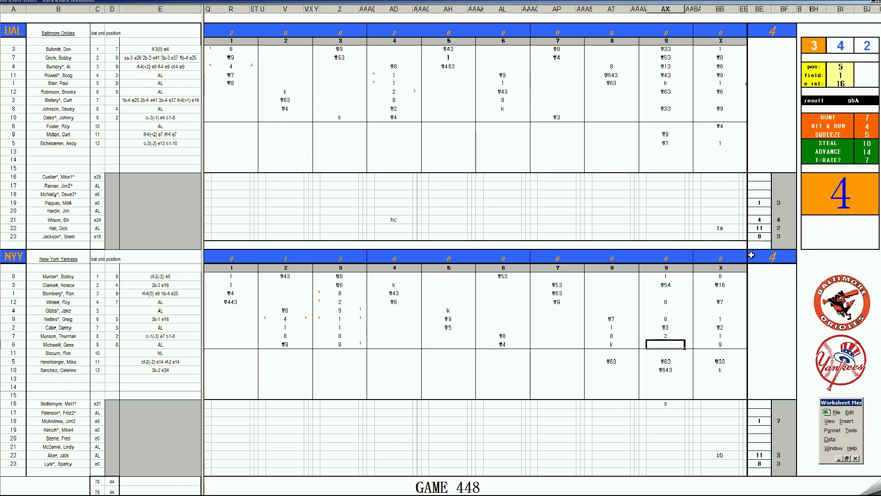
type("1")
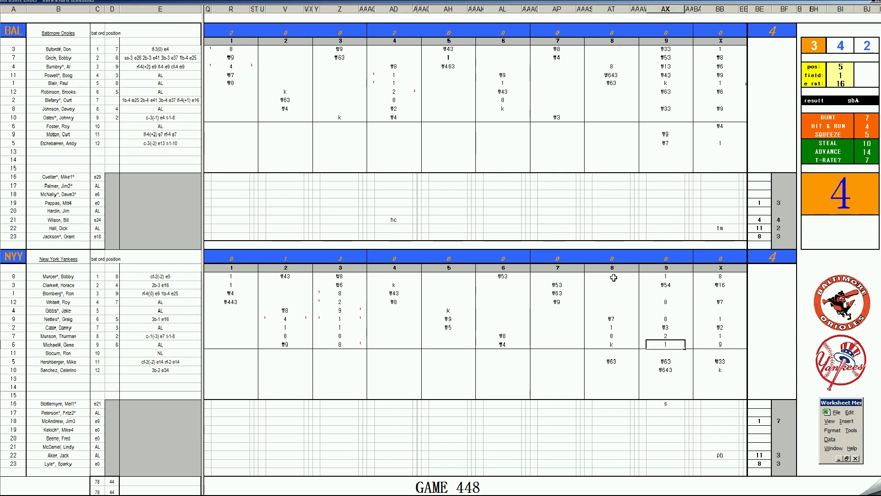
- Enter 1 for the Yankees' eighth-inning leadoff batter
left_click(613, 276)
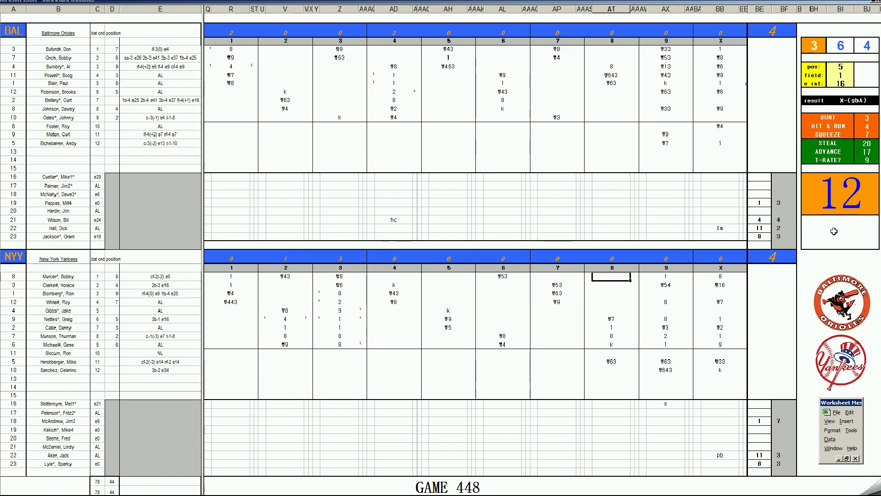
type("1")
key("Return")
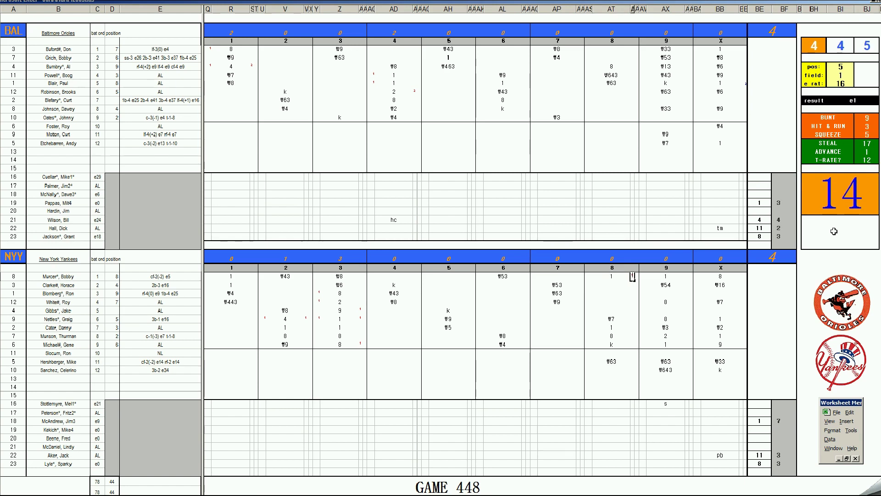
- Put 1 in the red run-marker cells for innings 8 and 9
type("1")
key("Return")
key("Down")
key("Down")
key("Down")
key("Down")
key("Down")
key("Right")
key("Down")
key("Right")
key("Right")
key("Left")
type("1")
key("Right")
key("Up")
key("Up")
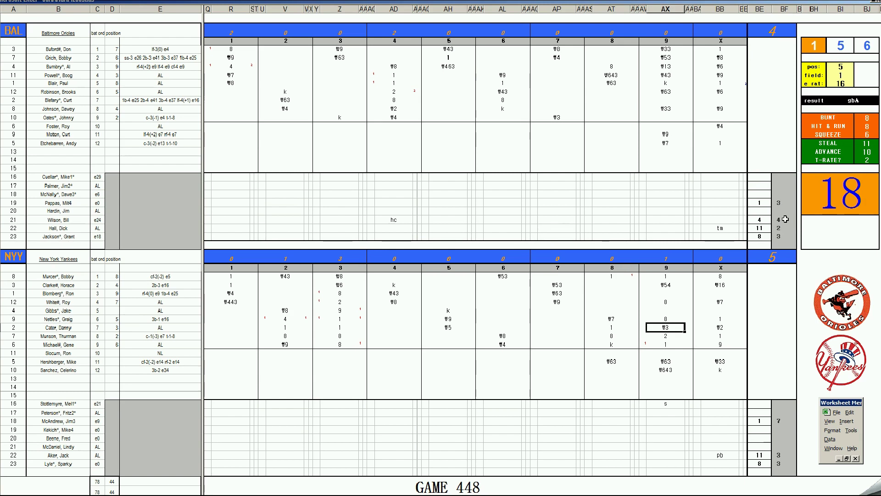
left_click(715, 311)
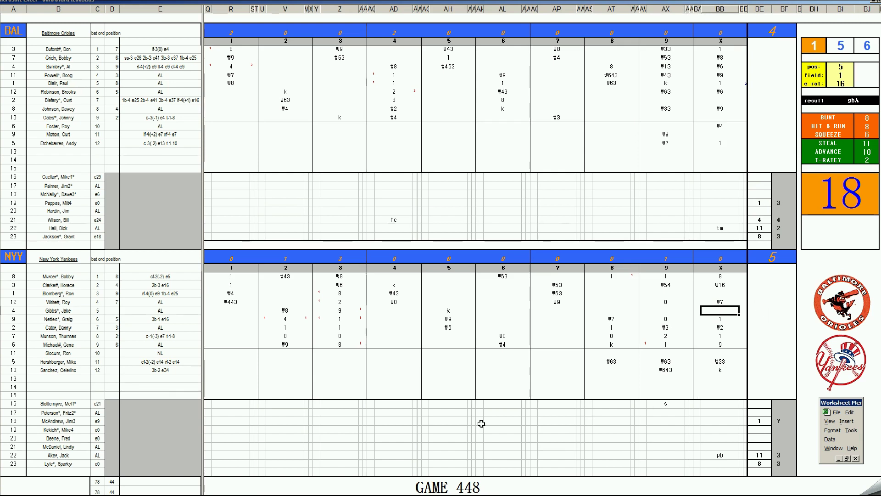
- Tally the box-score totals with Ctrl+N and save the workbook as 66balnyy.xls
left_click(174, 420)
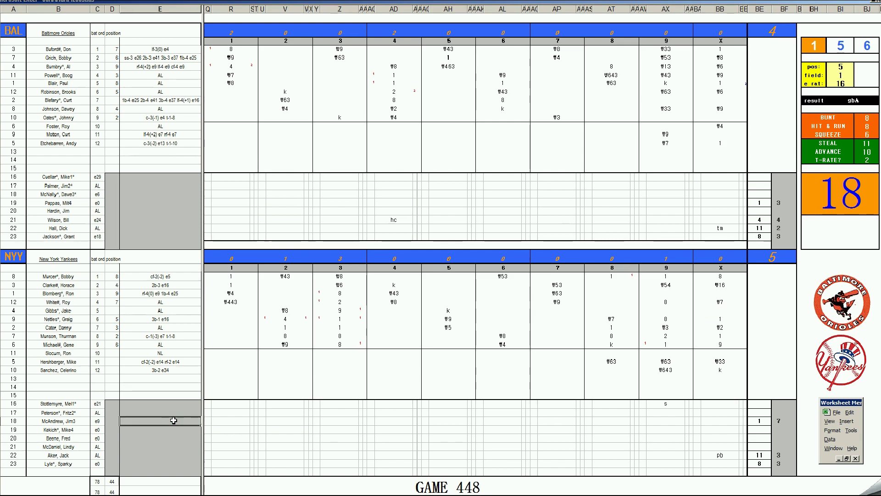
key("ctrl+n")
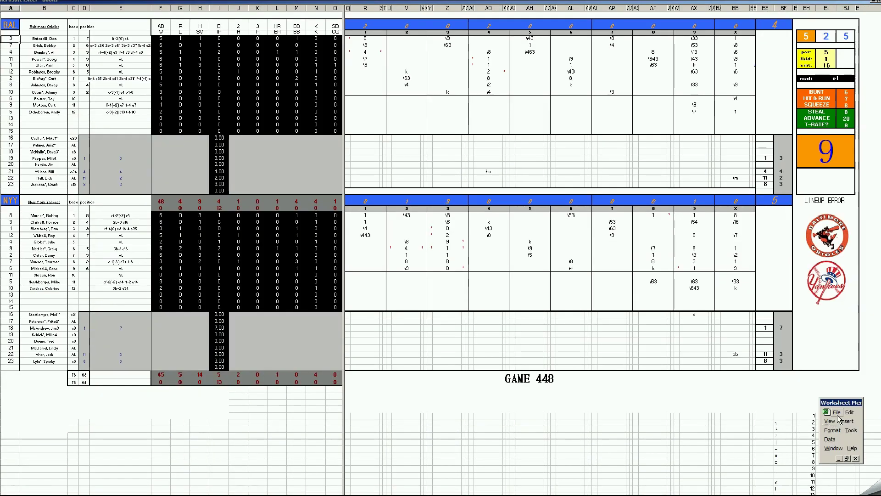
left_click(837, 412)
left_click(847, 393)
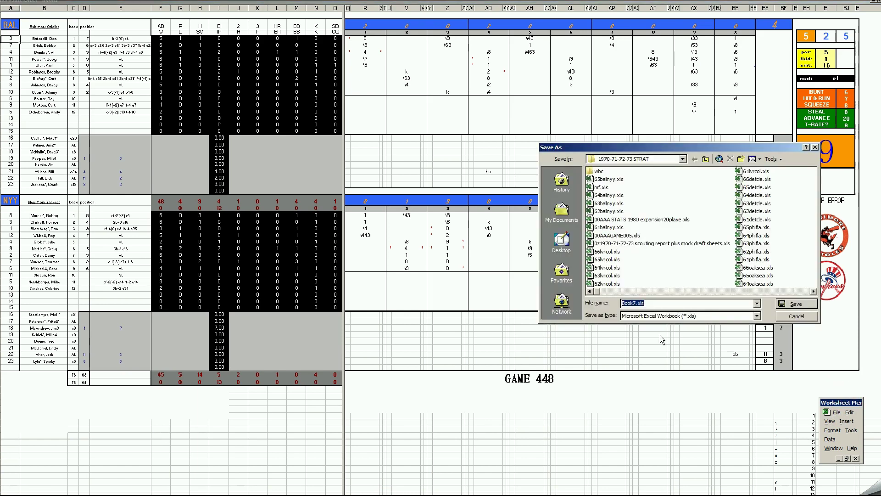
left_click(621, 180)
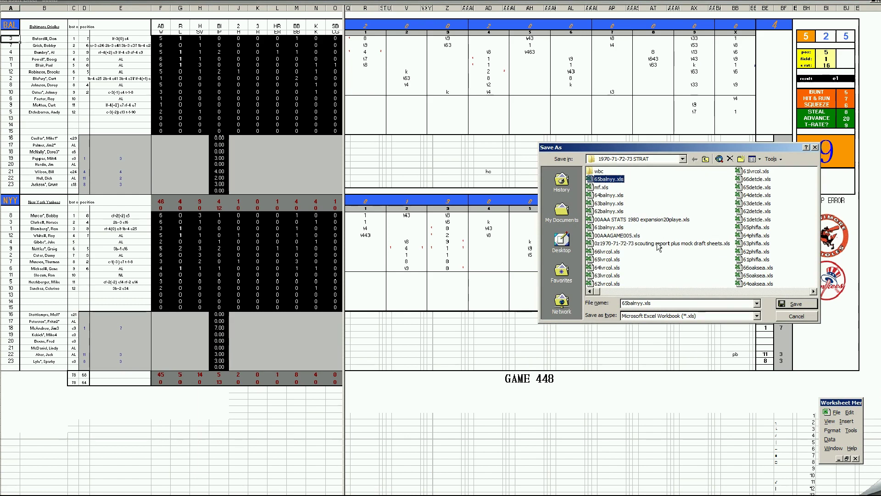
left_click(626, 303)
key("Delete")
type("6")
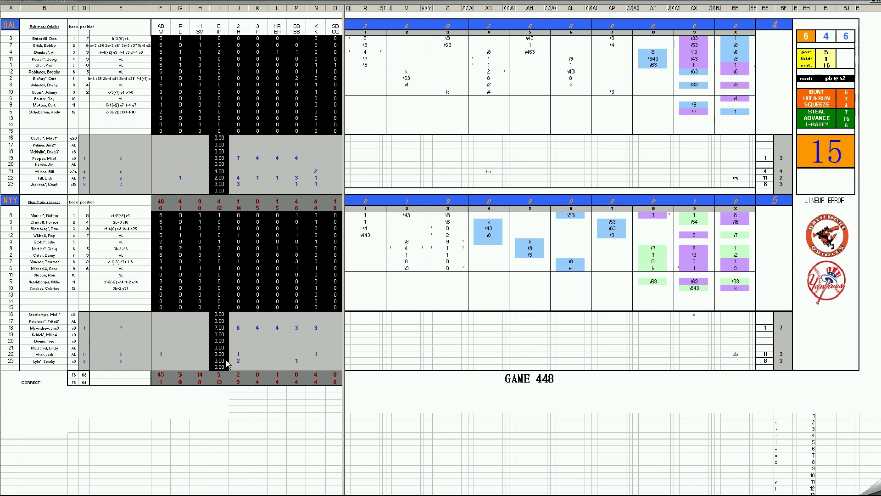
- Enter 3 in cell J23 of the Orioles section
left_click(239, 184)
type("3")
key("Return")
left_click(299, 478)
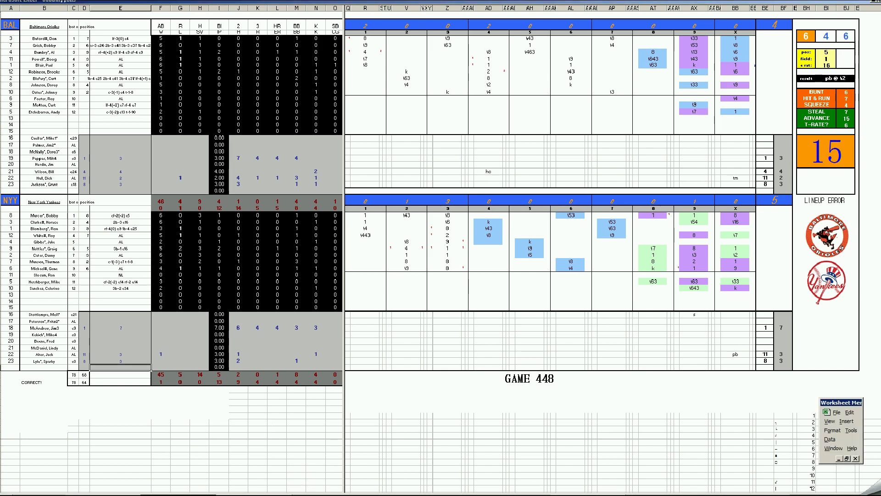
- Close the 66balnyy.xls workbook window without saving changes
right_click(179, 493)
left_click(159, 486)
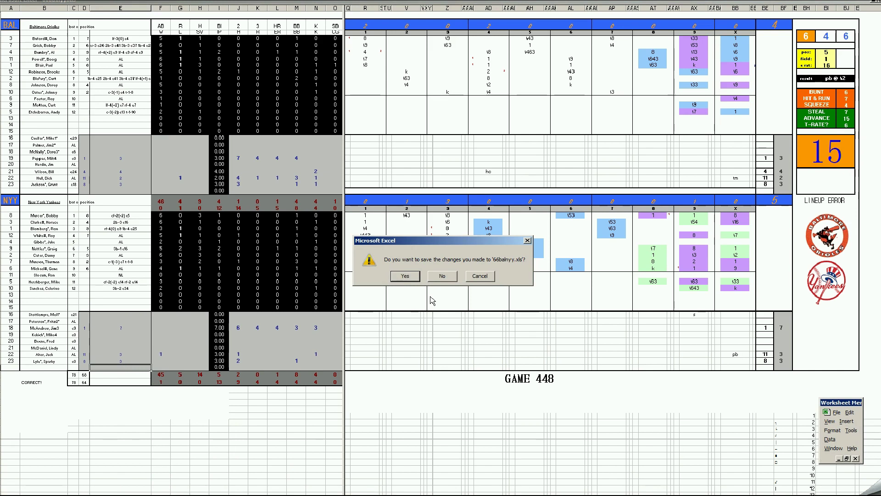
left_click(438, 277)
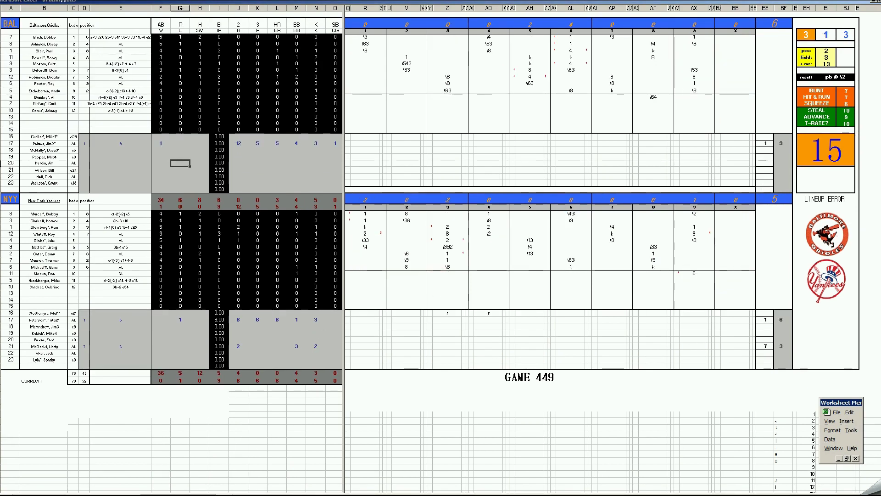
- Review the Game 449 inning cells and enter 1 in the Yankees' sixth inning
left_click(121, 145)
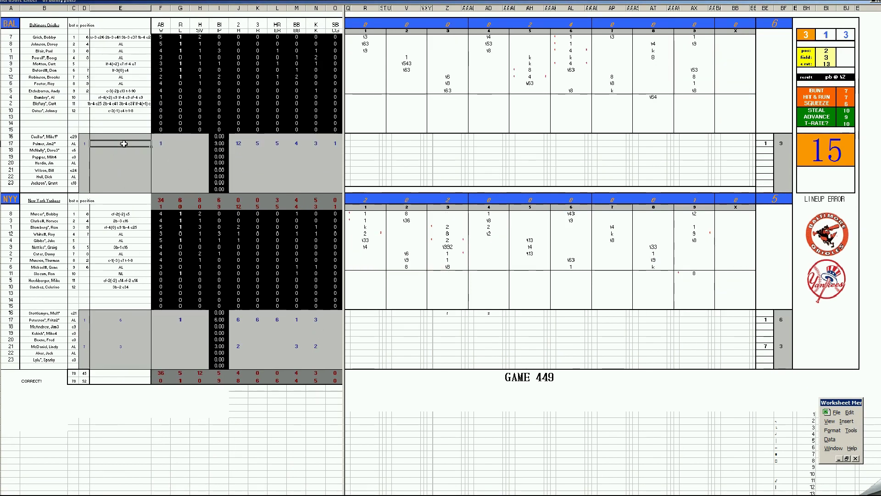
left_click(120, 326)
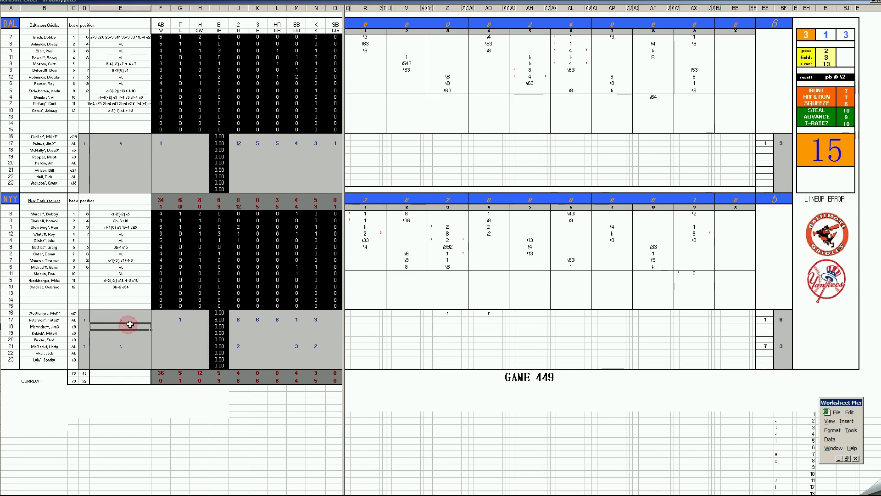
left_click(369, 235)
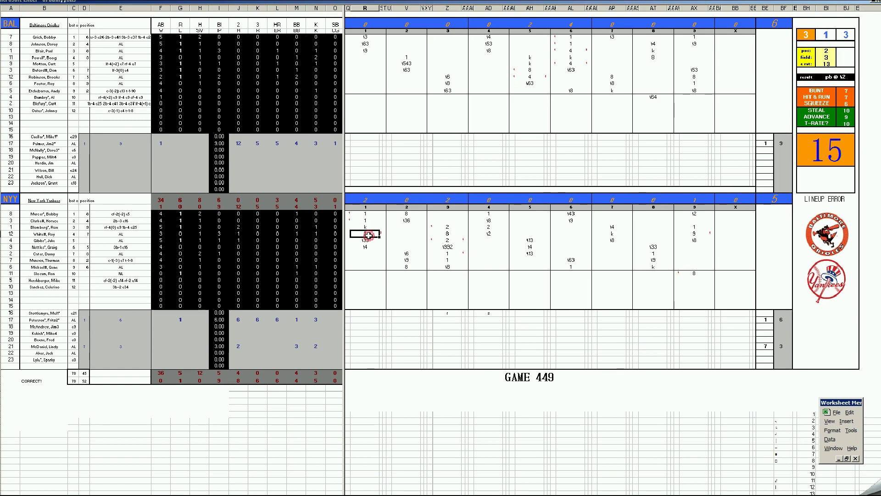
left_click(447, 254)
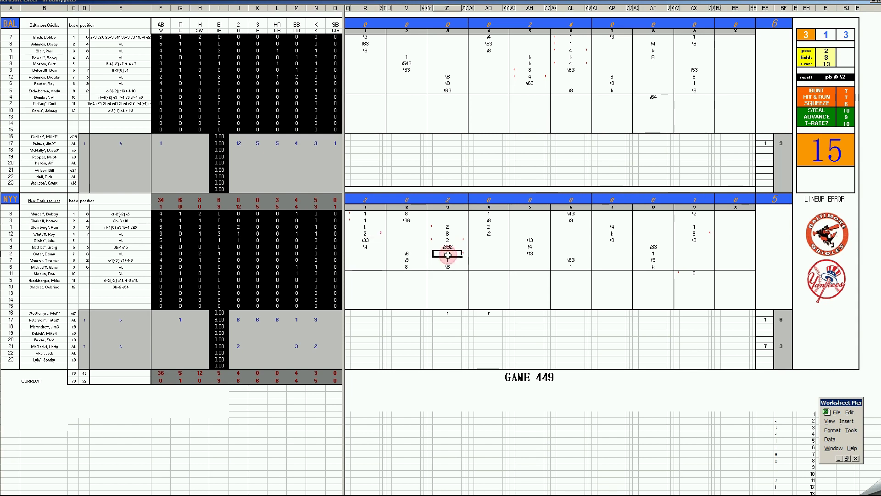
left_click(531, 77)
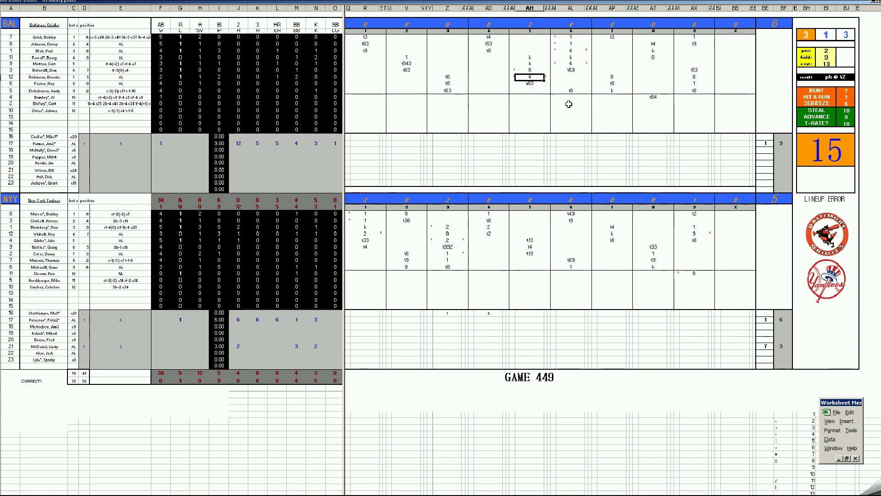
left_click(571, 51)
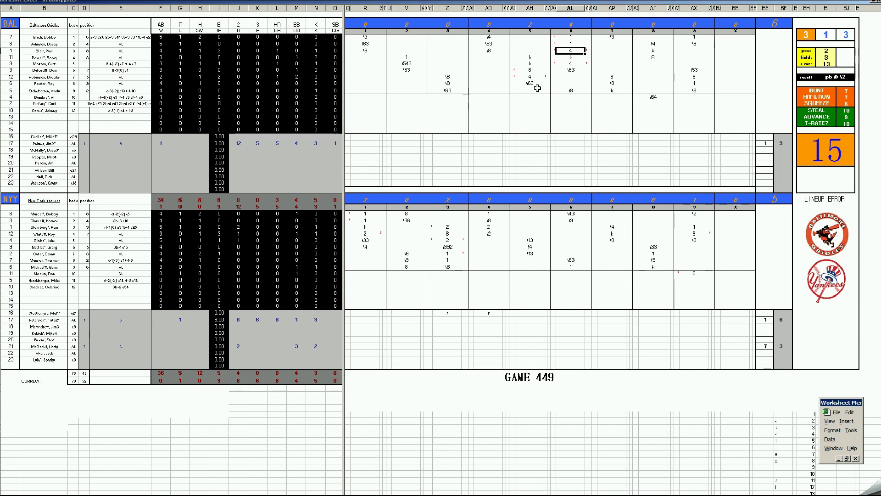
left_click(572, 63)
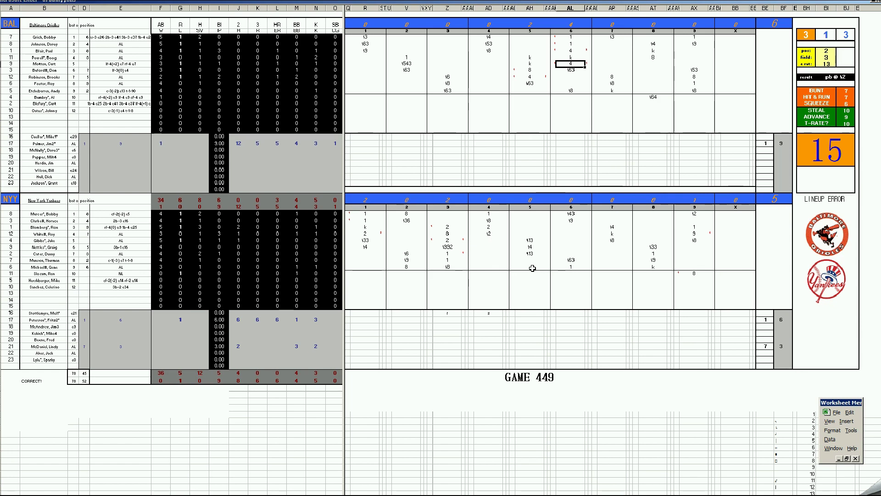
left_click(572, 268)
type("1")
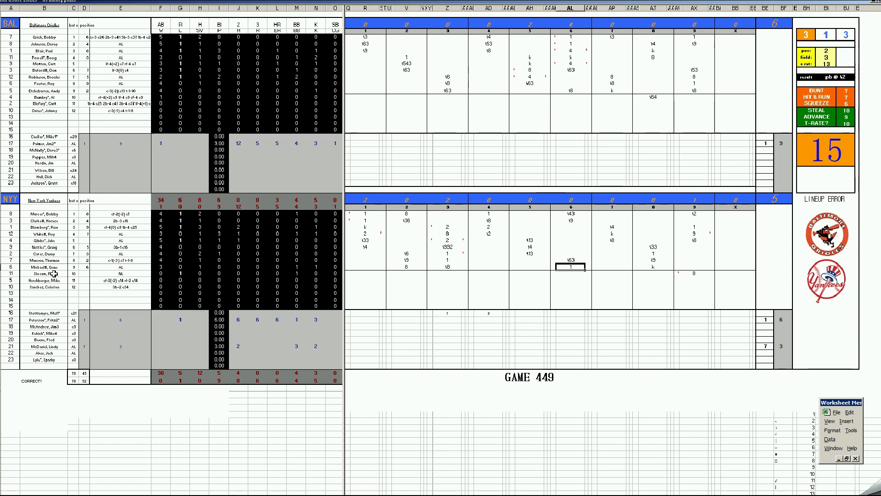
- Enter 8 in an empty Yankees ninth-inning cell and check the late-inning entries
left_click(694, 274)
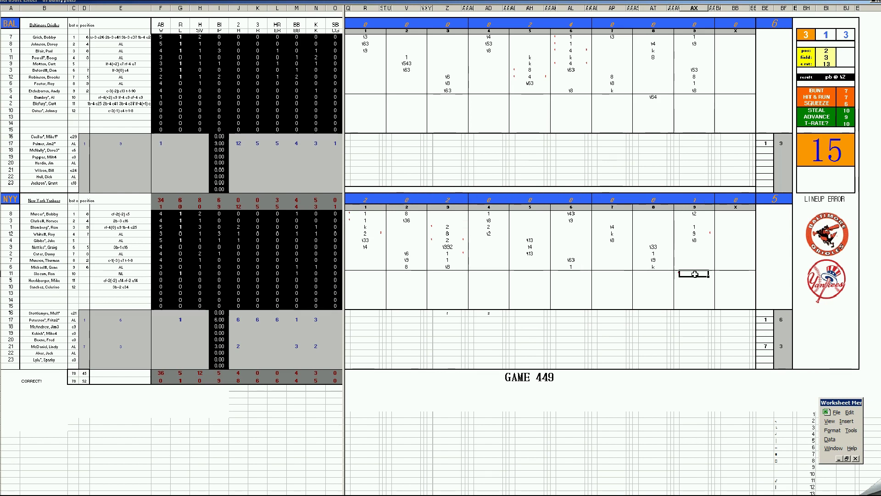
type("8")
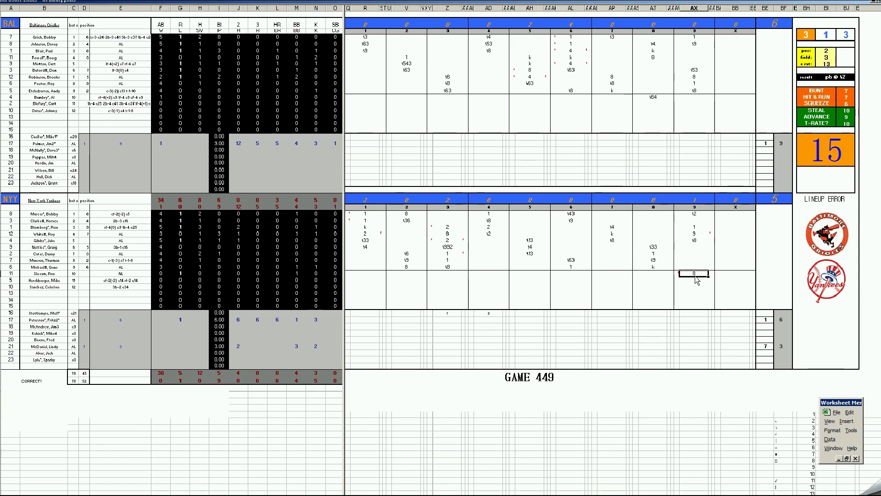
left_click(693, 226)
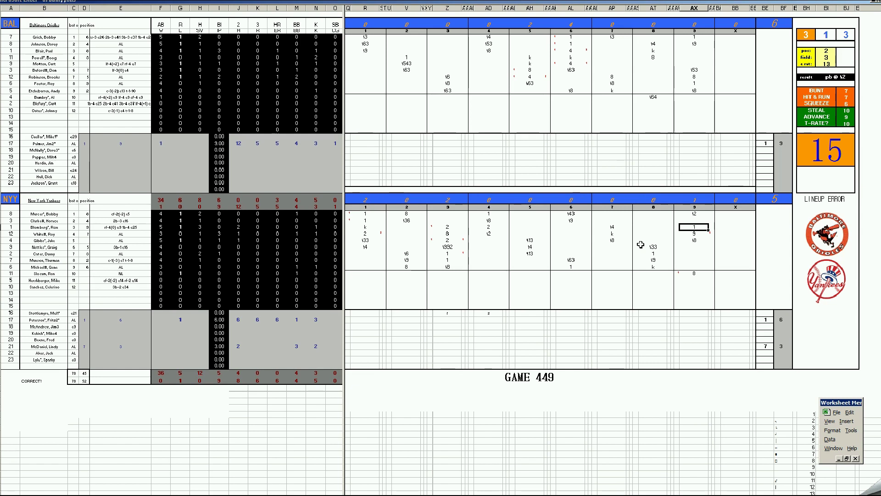
left_click(695, 234)
left_click(650, 254)
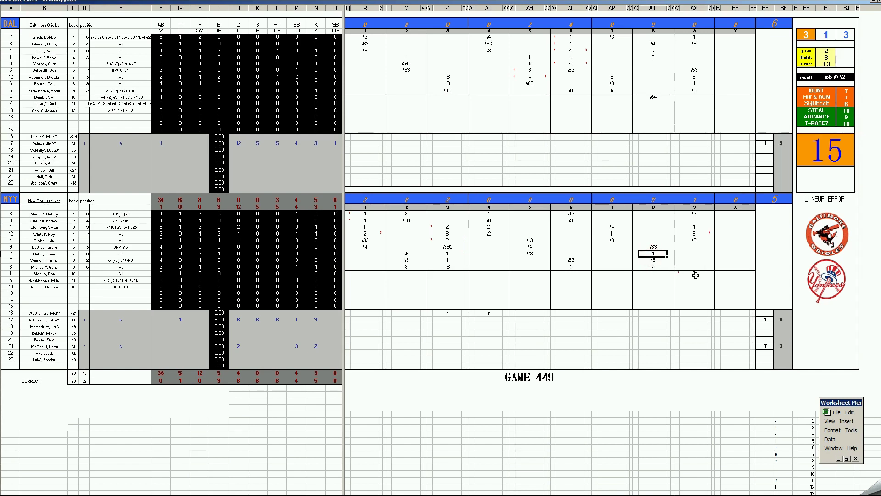
left_click(693, 240)
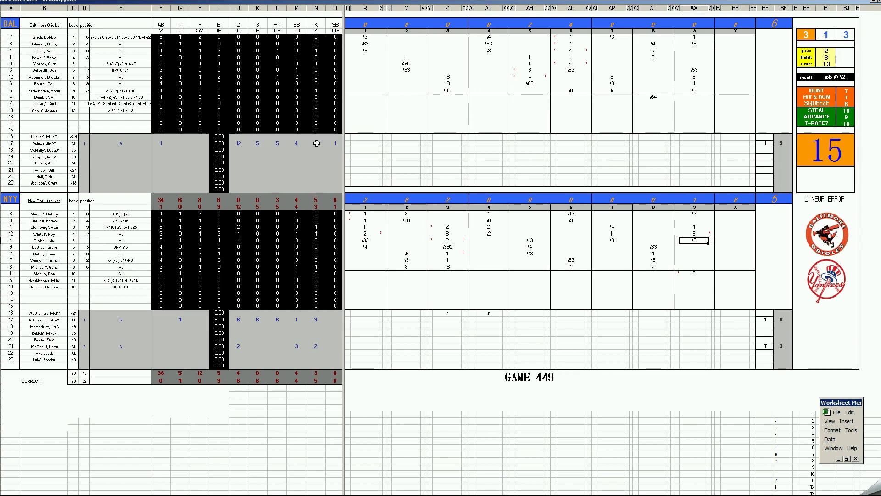
- Check the pitchers' stats cells, select H19, and switch to the season stats workbook
left_click(187, 158)
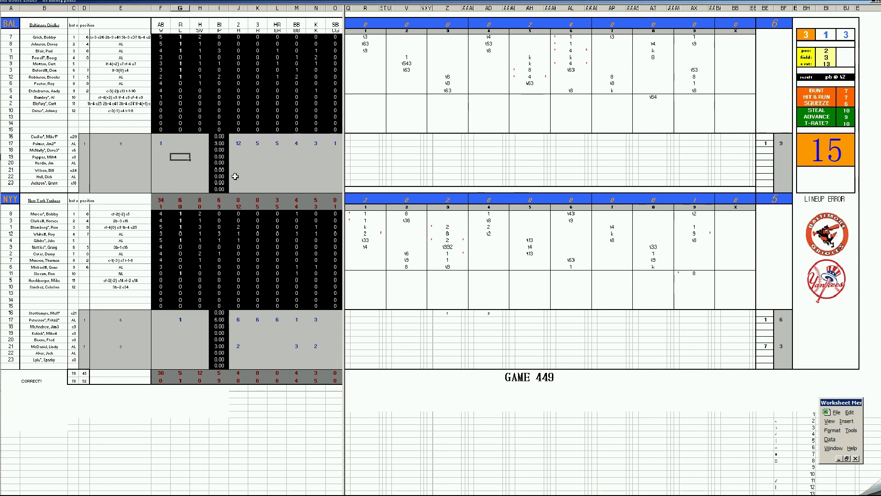
left_click(195, 326)
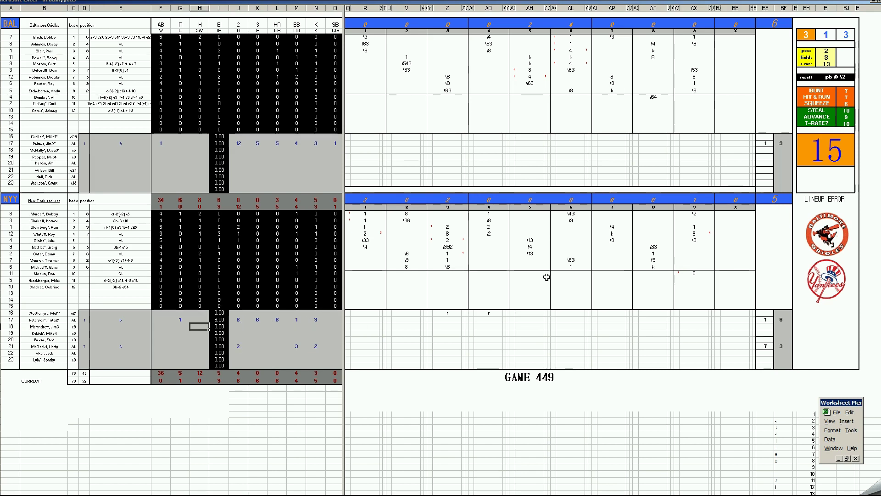
left_click(193, 334)
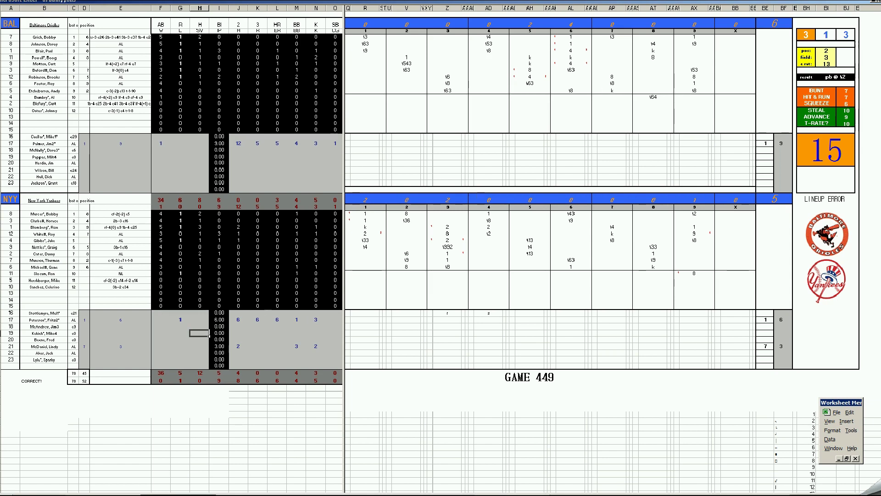
left_click(124, 466)
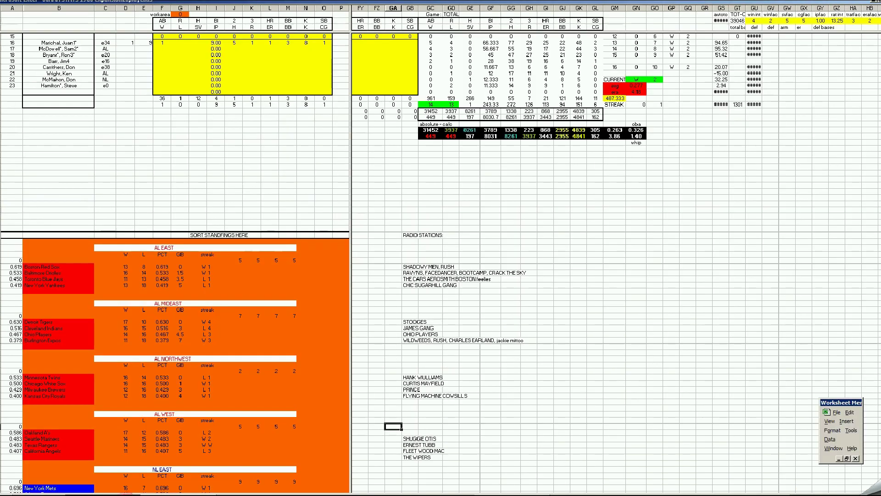
left_click(437, 203)
scroll(440, 200, "up", 20)
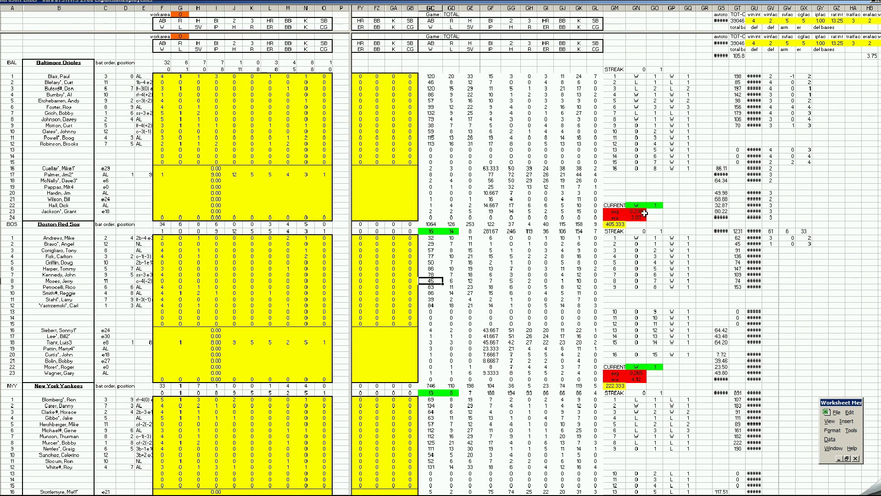
left_click(644, 213)
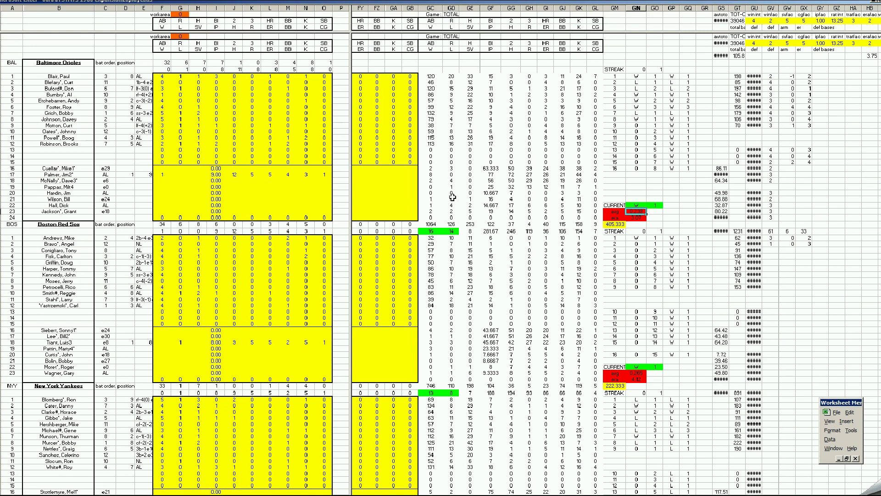
left_click(433, 174)
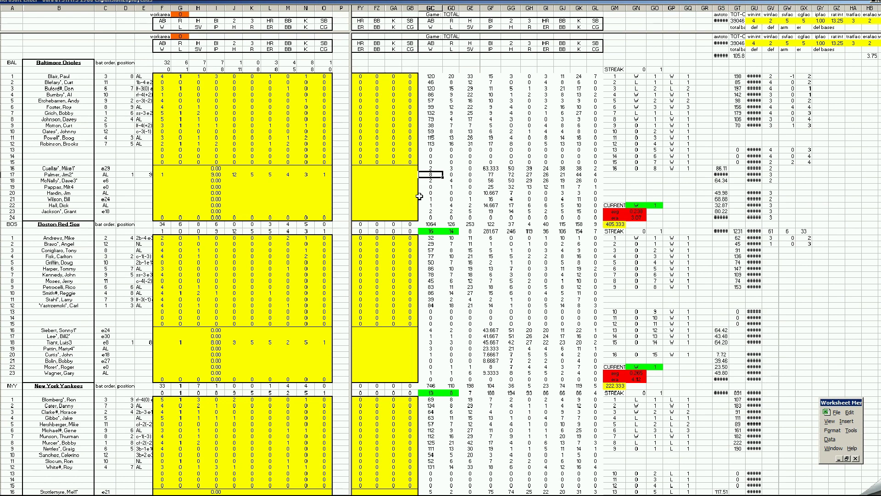
left_click(399, 180)
type("+26*9")
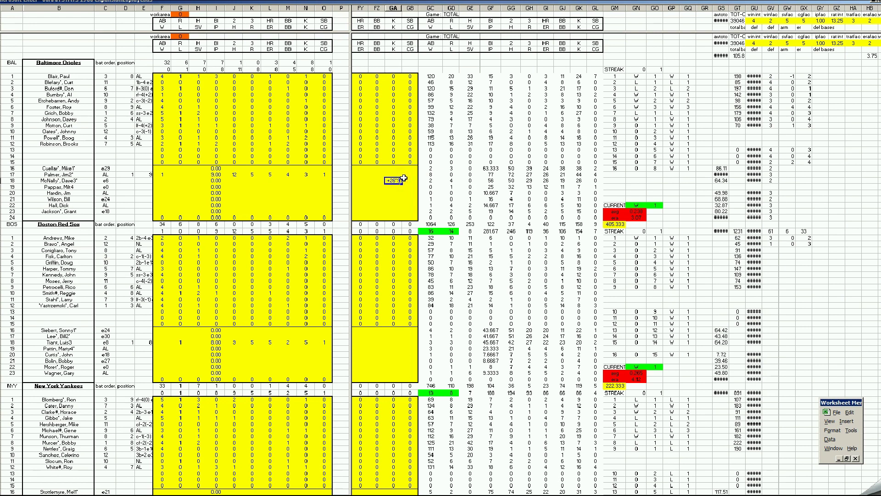
type("/77")
key("Return")
key("ctrl+z")
type(".226")
key("Return")
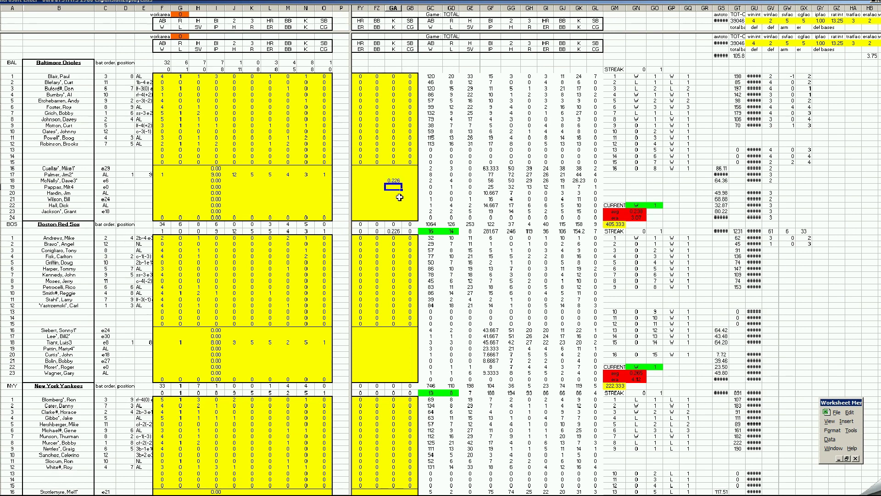
key("ctrl+z")
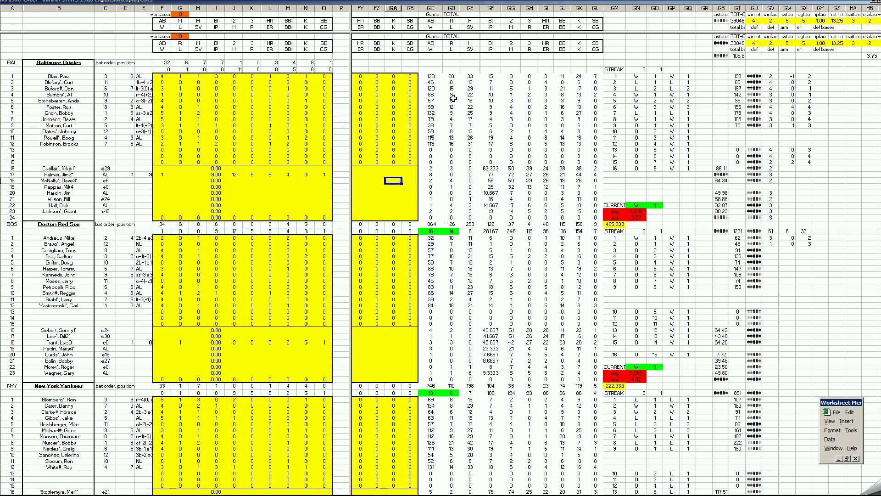
type("+33/120")
key("Return")
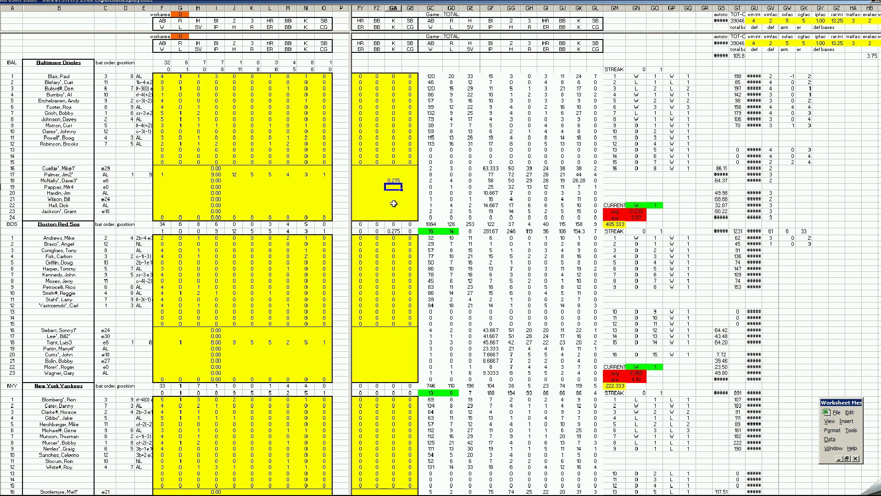
key("ctrl+z")
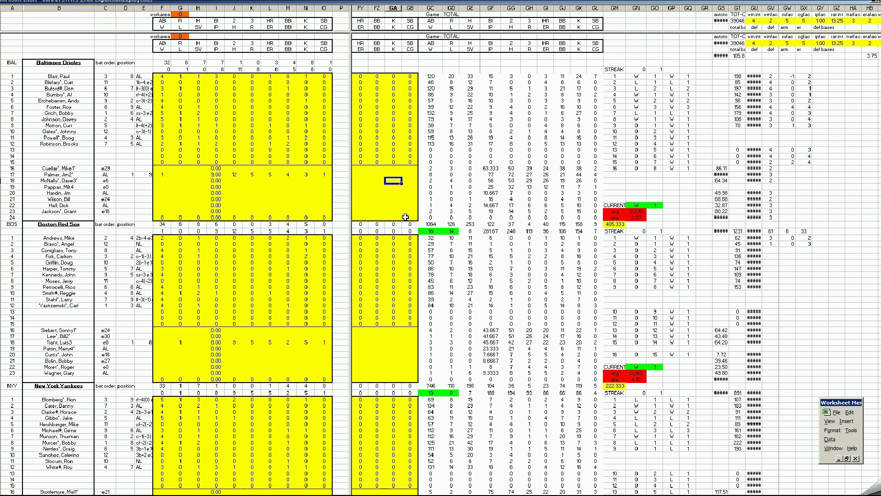
left_click(390, 280)
- Inspect the Yankees block values in cells GB17, GF23, GI20 and GE8
scroll(390, 280, "down", 7)
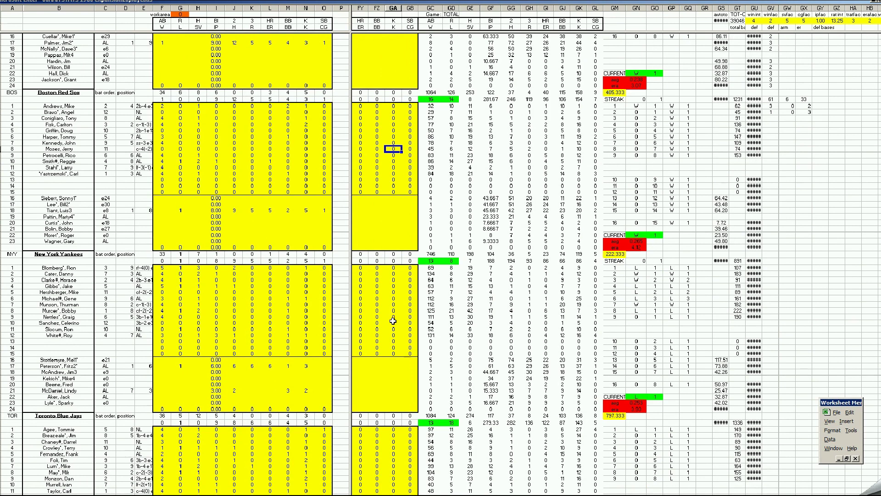
scroll(393, 321, "down", 6)
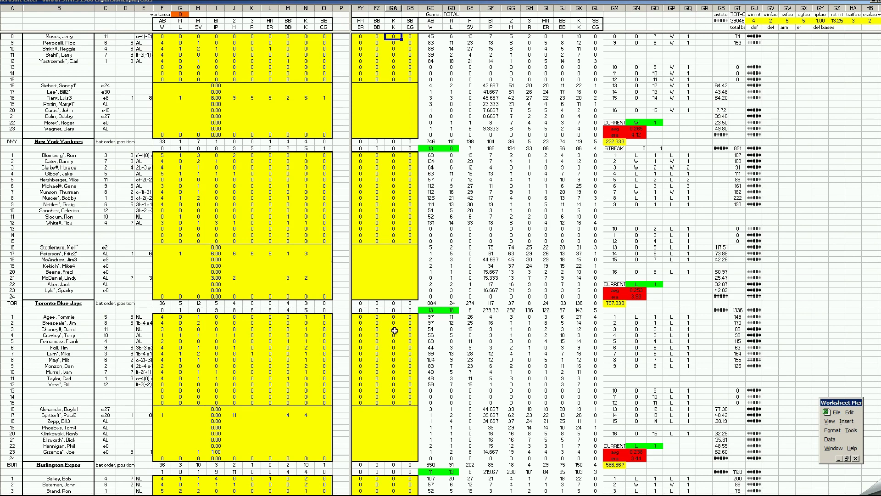
left_click(402, 255)
left_click(494, 291)
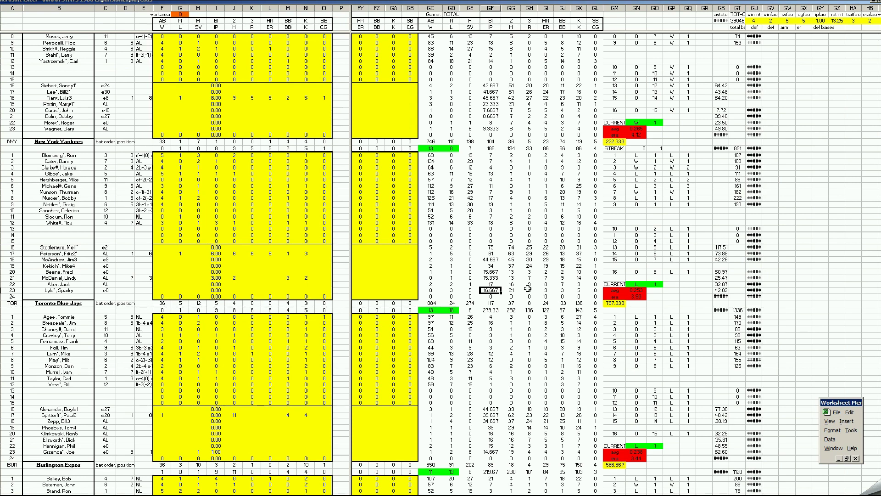
left_click(547, 272)
left_click(473, 199)
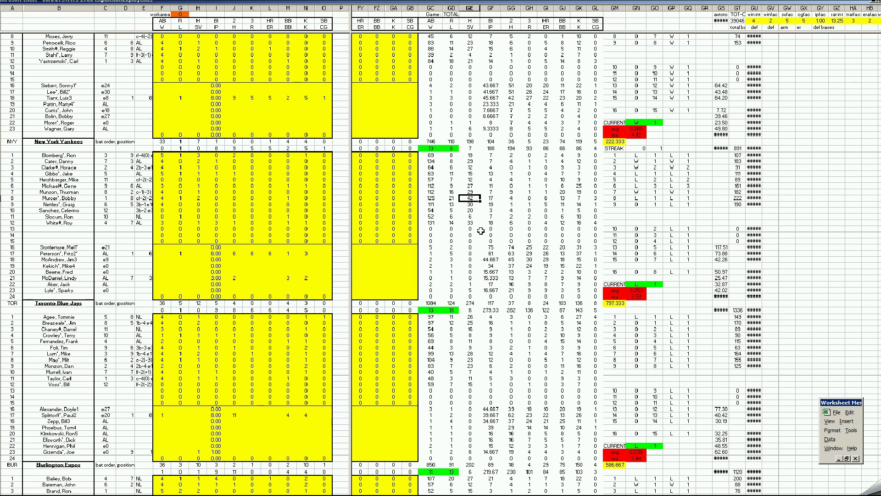
- Enter +4 in GA20, clear the cell again, and move to the standings sheet
left_click(390, 272)
type("+42/125")
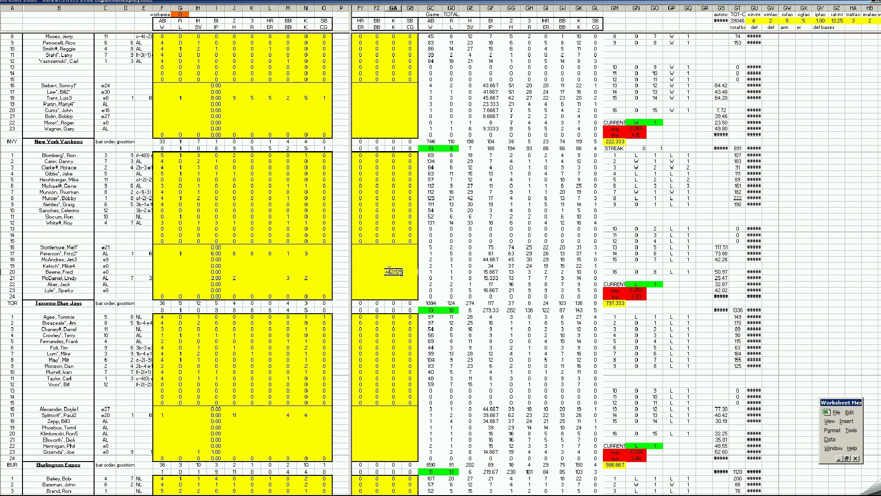
key("Return")
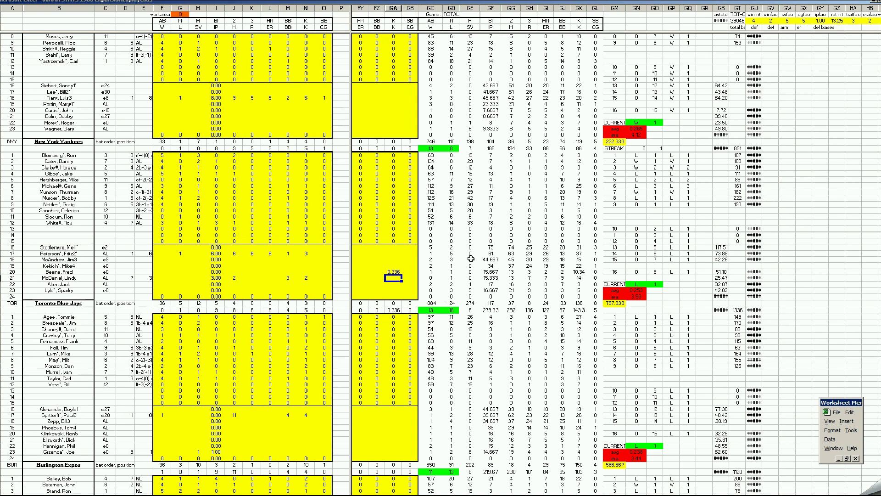
key("Up")
key("Delete")
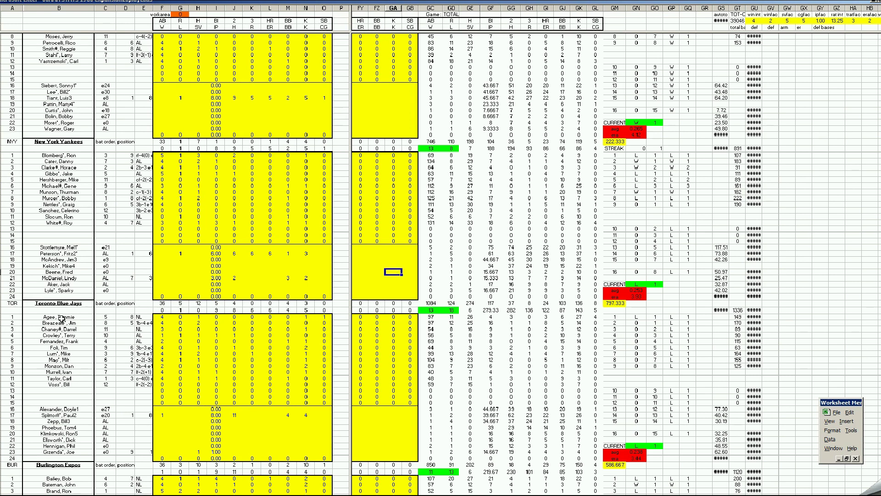
key("ctrl+Page_Down")
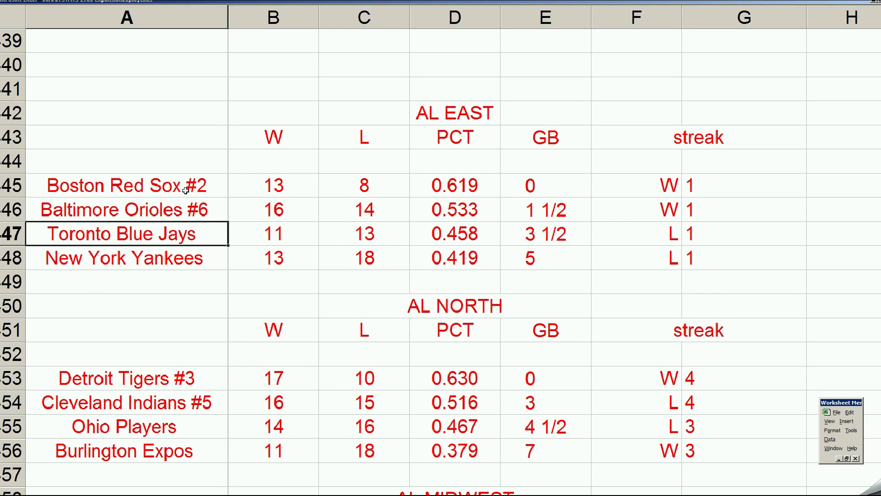
left_click(164, 186)
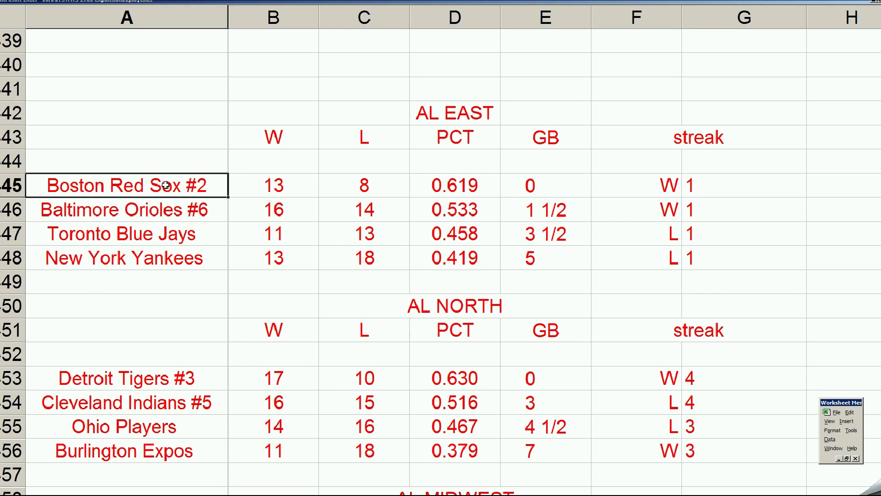
left_click(175, 231)
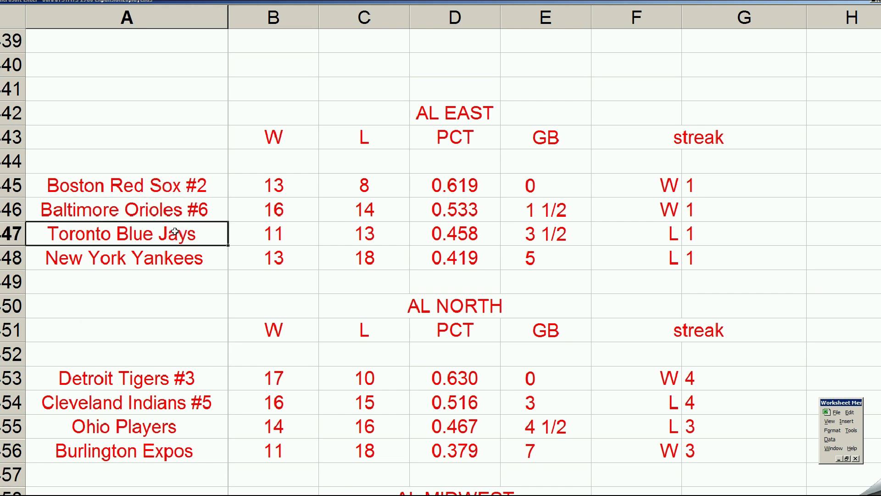
left_click(192, 209)
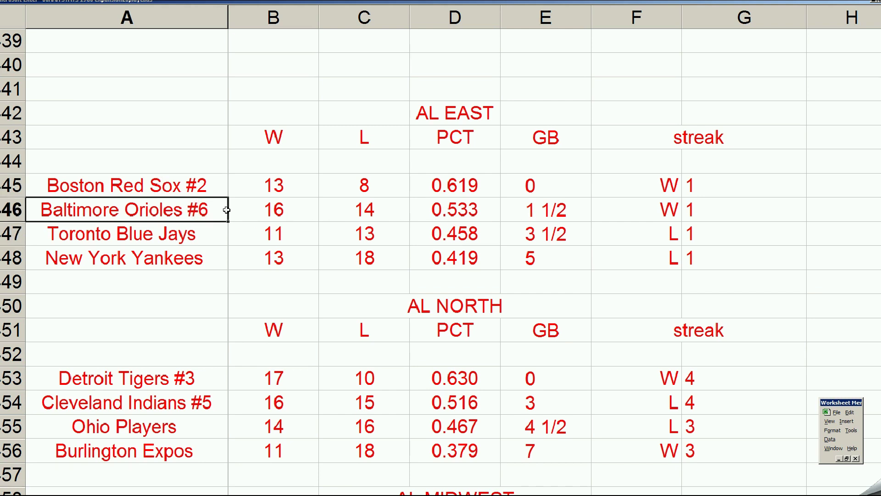
left_click(214, 238)
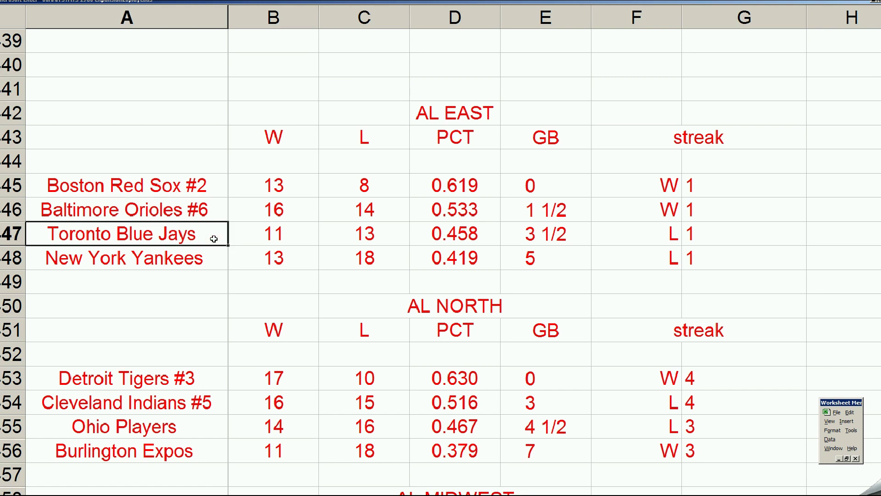